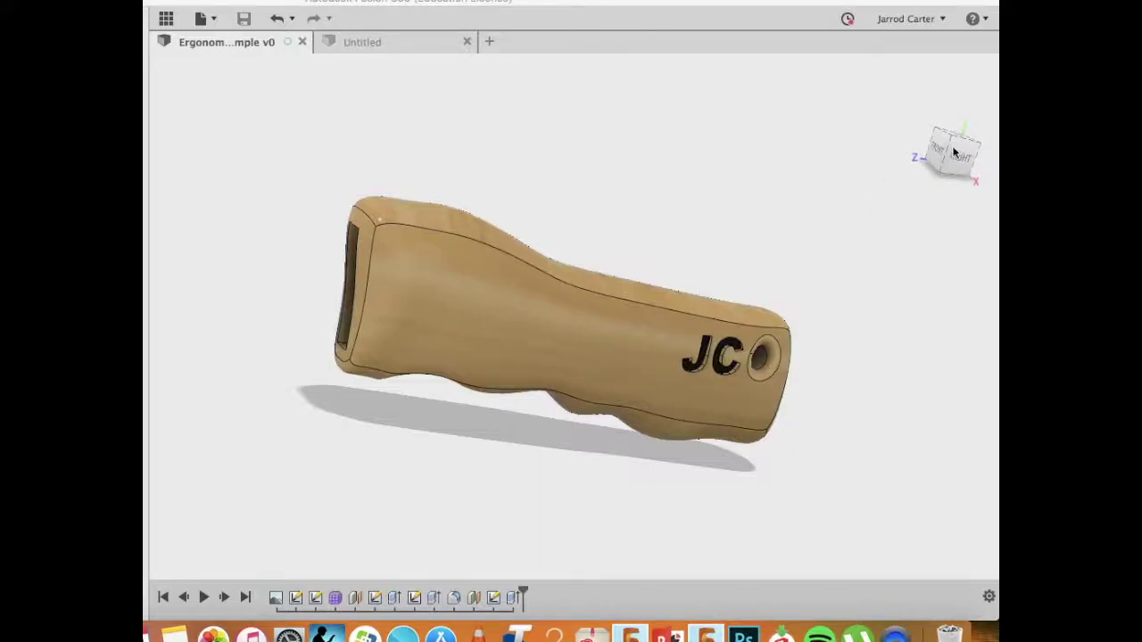
- Bring up the Ergonomic Handle reference slide with its three sculpted-grip photos in PowerPoint
mouse_move(949, 157)
middle_mouse_down("shift")
mouse_move(922, 158)
mouse_move(888, 116)
mouse_move(919, 133)
mouse_move(900, 166)
mouse_move(847, 169)
mouse_move(880, 141)
mouse_move(880, 117)
mouse_move(843, 99)
mouse_move(854, 132)
mouse_move(973, 141)
mouse_move(936, 141)
middle_mouse_up("shift")
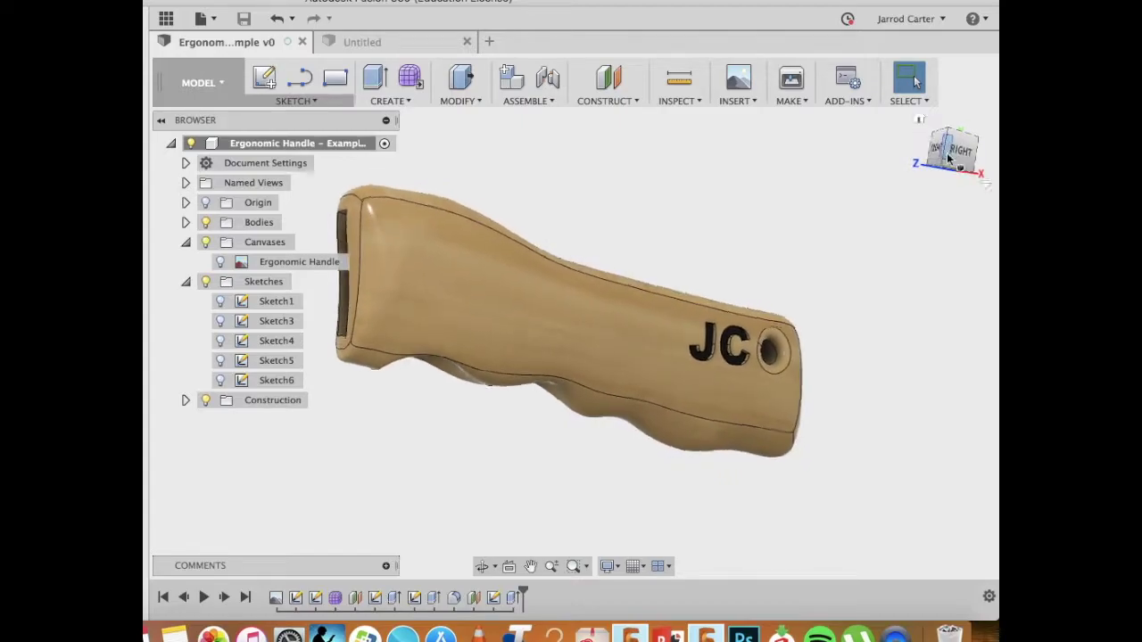
left_click(669, 635)
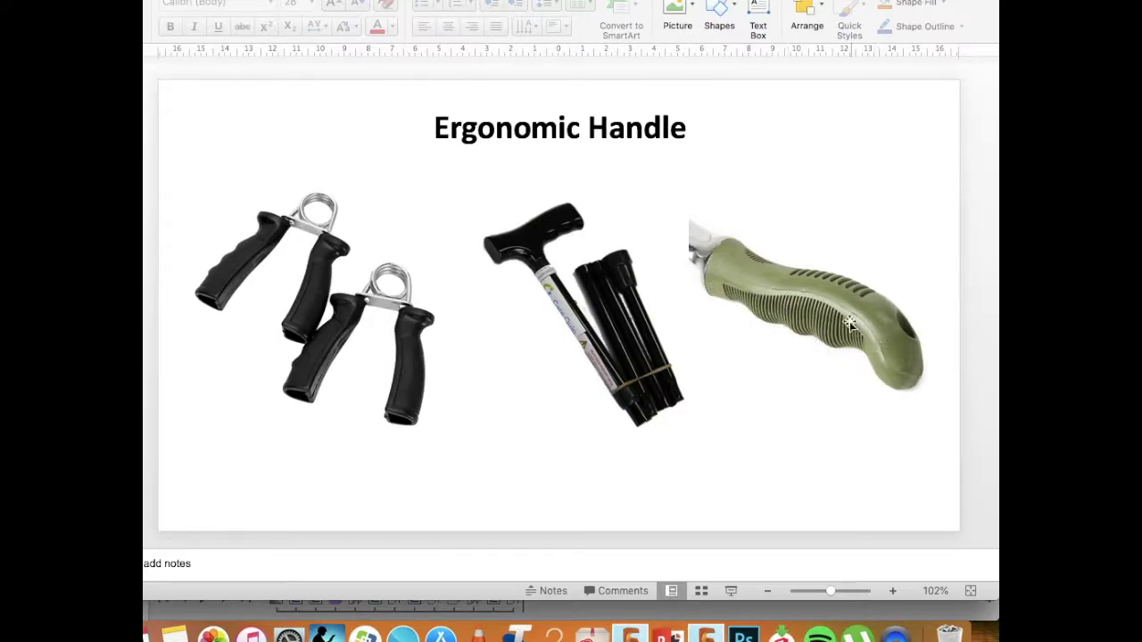
- Return to the wood-finish JC handle in Fusion 360, orbit to inspect it, and settle on the Right view
left_click(631, 635)
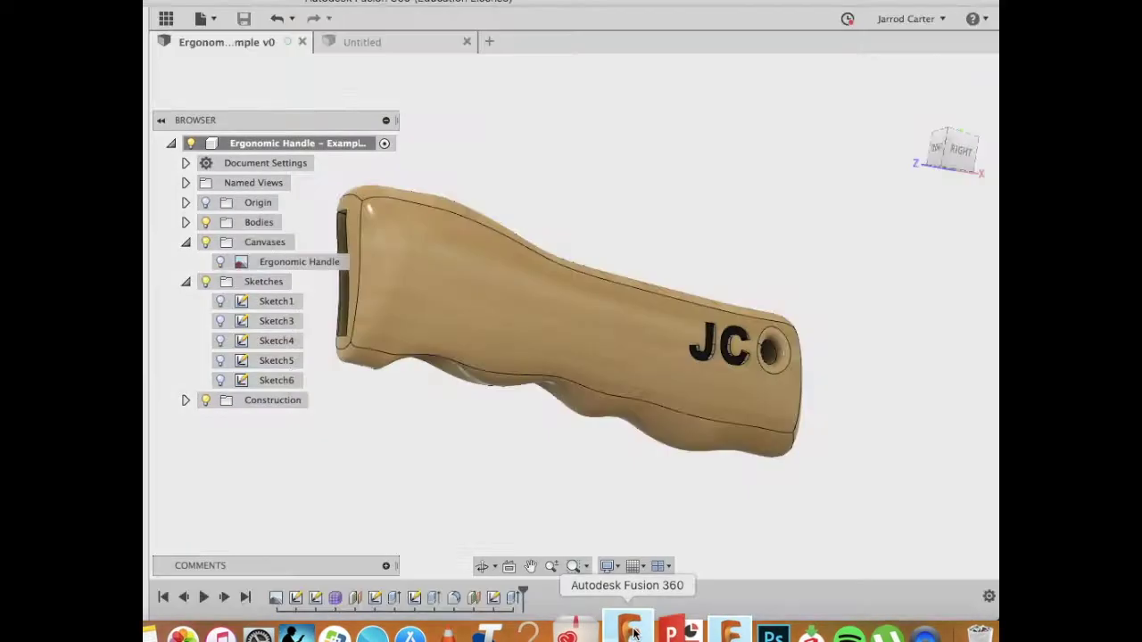
mouse_move(956, 147)
left_mouse_down()
mouse_move(938, 166)
mouse_move(967, 154)
mouse_move(892, 148)
mouse_move(856, 133)
mouse_move(862, 107)
mouse_move(856, 155)
mouse_move(845, 157)
mouse_move(858, 145)
left_mouse_up()
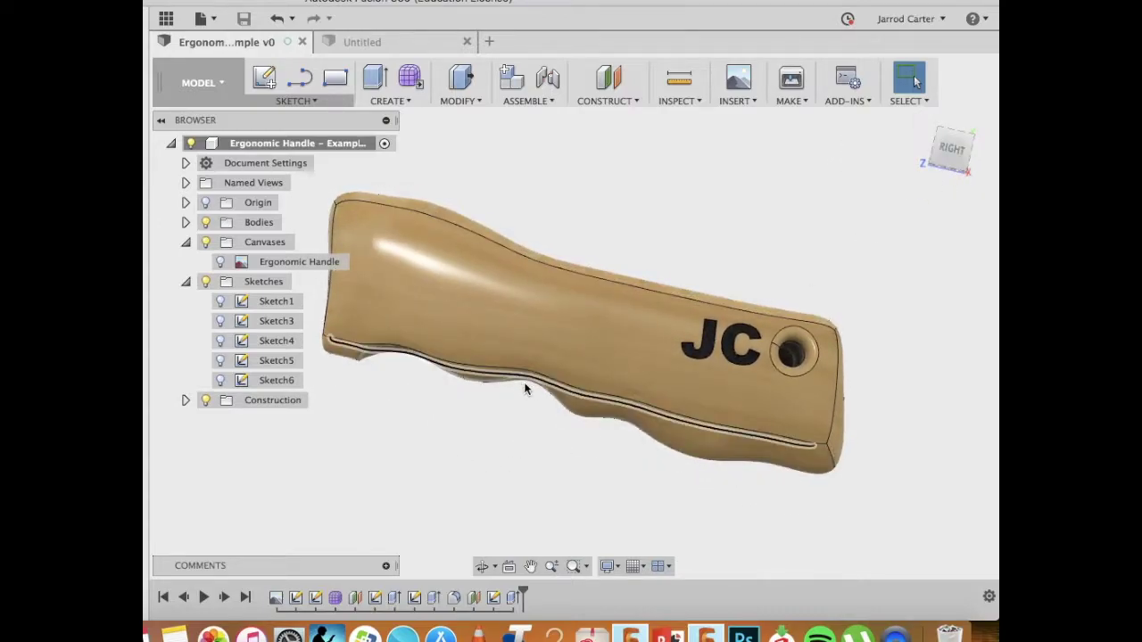
mouse_move(919, 161)
middle_mouse_down("shift")
mouse_move(887, 188)
mouse_move(920, 145)
mouse_move(910, 130)
mouse_move(899, 207)
mouse_move(918, 161)
mouse_move(943, 163)
middle_mouse_up("shift")
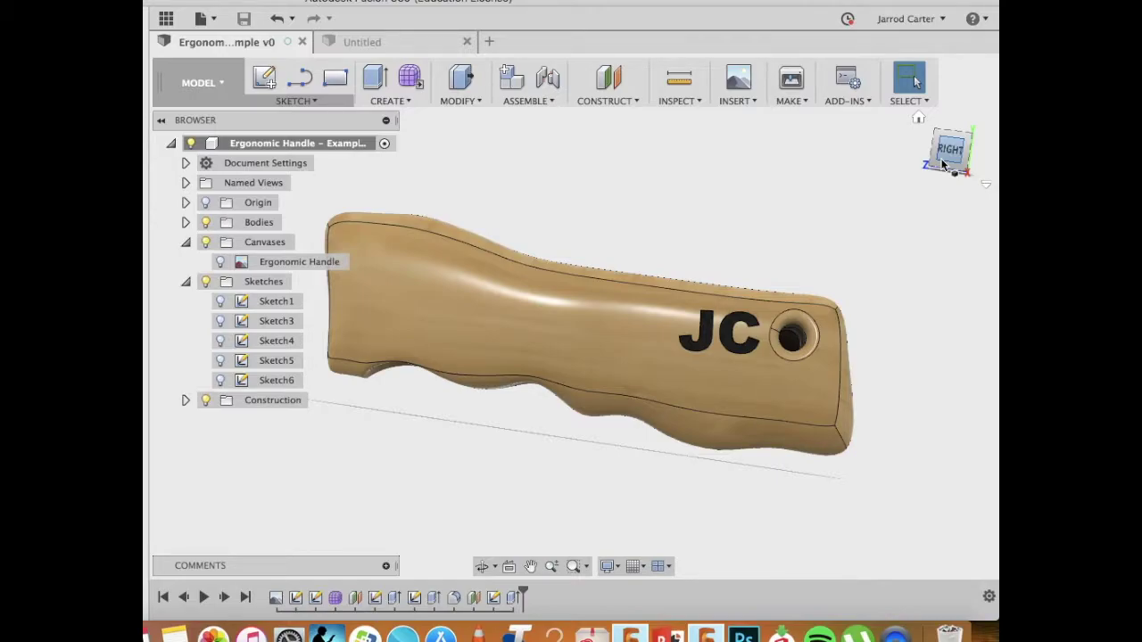
mouse_move(943, 152)
middle_mouse_down("shift")
mouse_move(924, 181)
mouse_move(941, 155)
mouse_move(954, 162)
mouse_move(934, 170)
mouse_move(922, 133)
mouse_move(944, 152)
middle_mouse_up("shift")
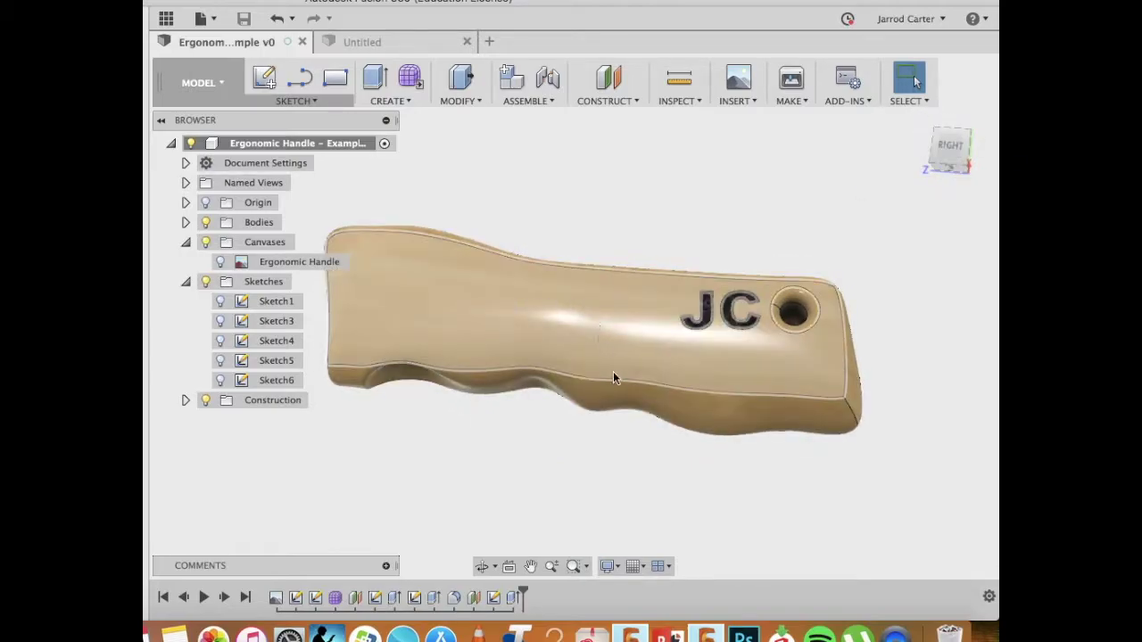
left_click(947, 148)
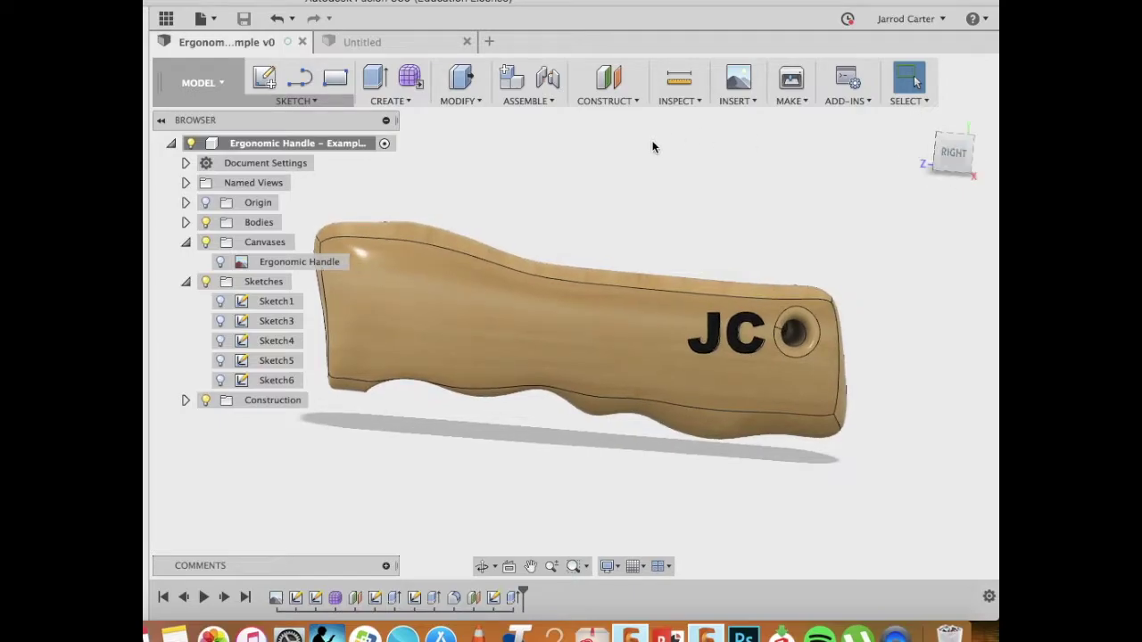
- In the Untitled design, attach Ergonomic Handle.png as a canvas on the YZ plane
left_click(401, 45)
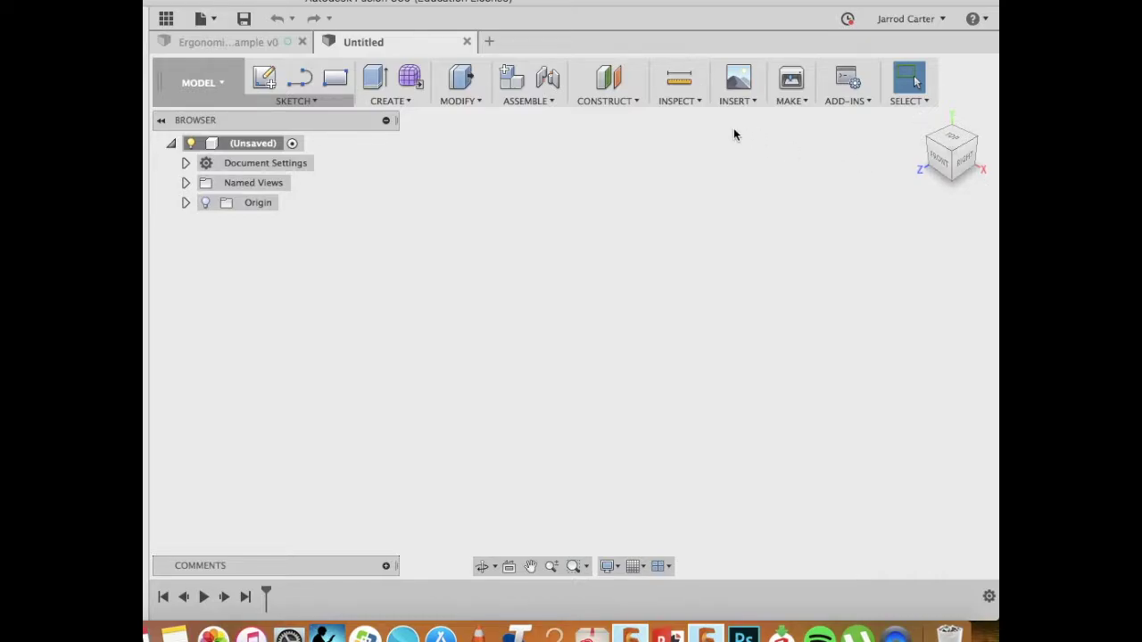
left_click(736, 102)
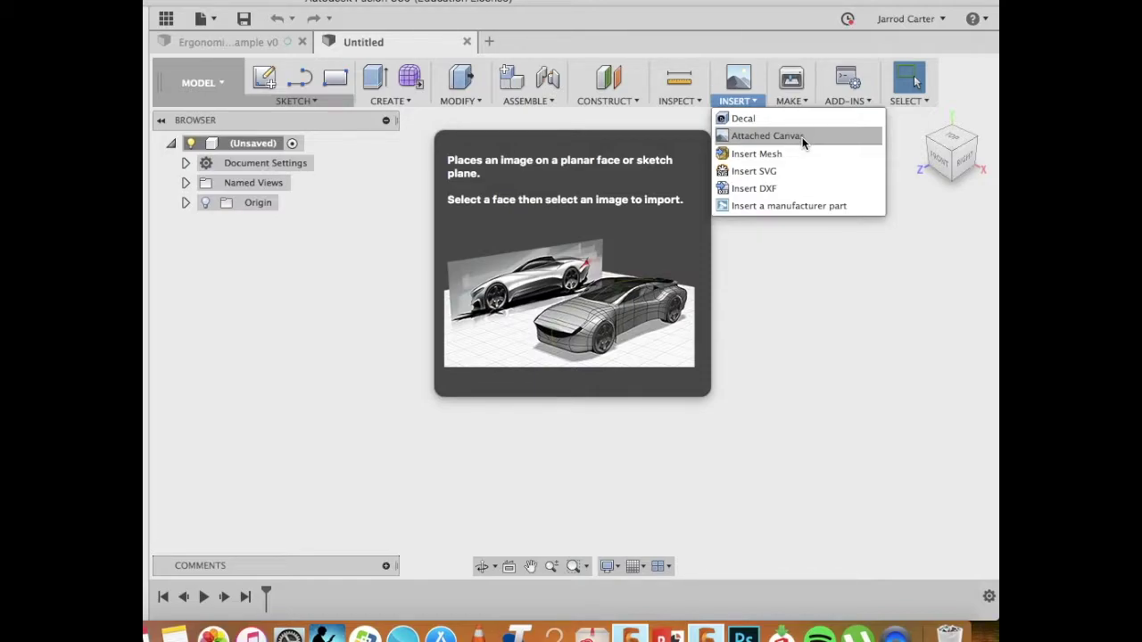
left_click(803, 138)
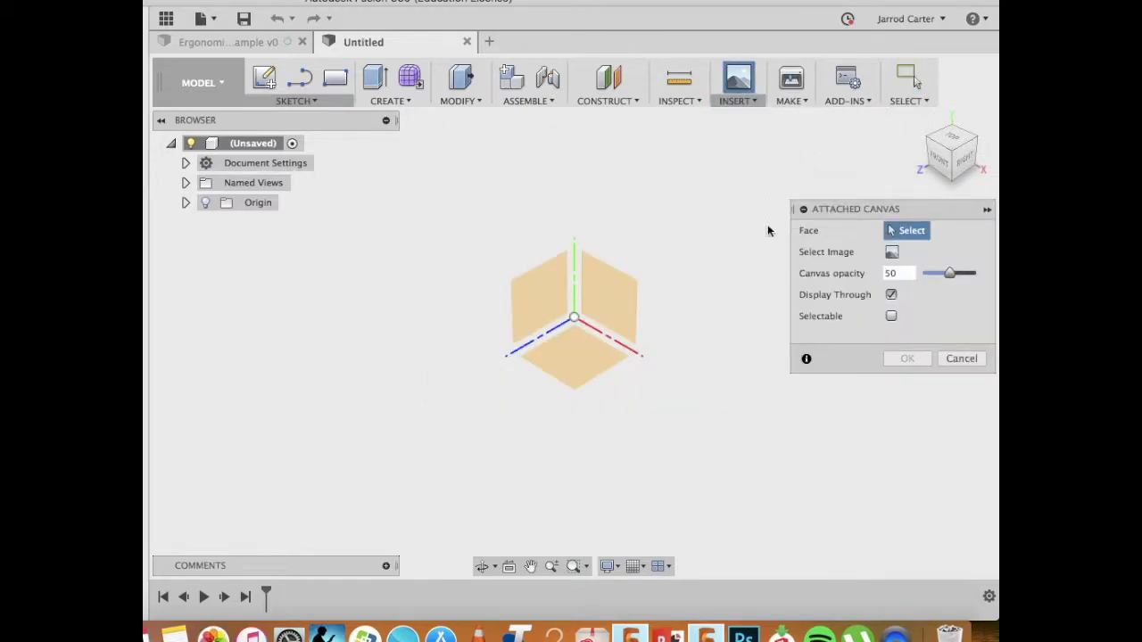
left_click(547, 306)
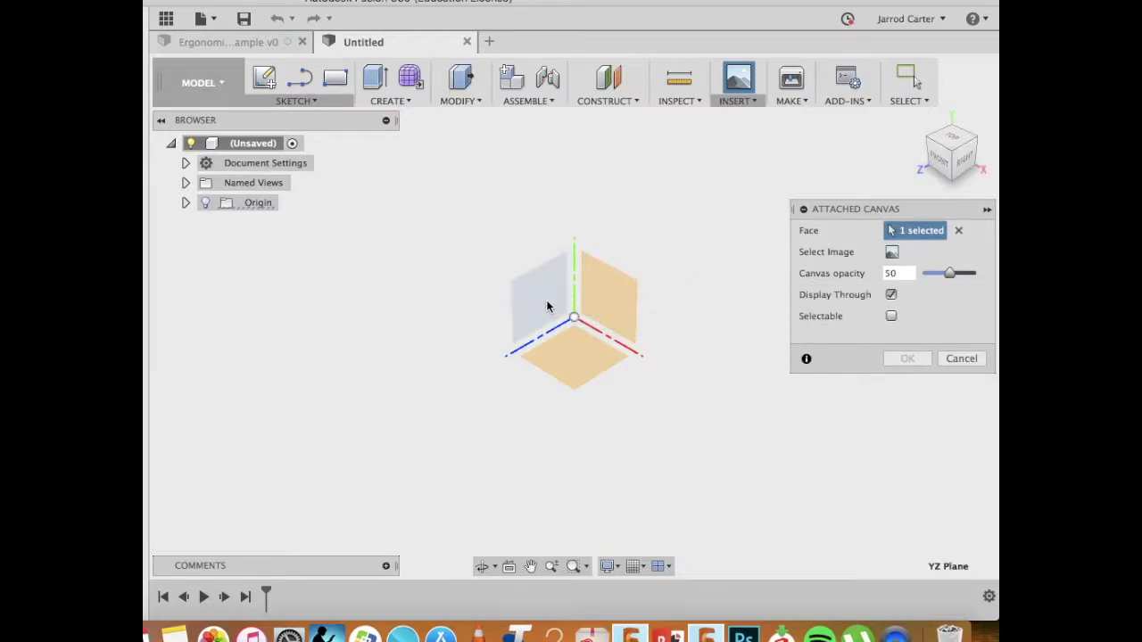
left_click(892, 255)
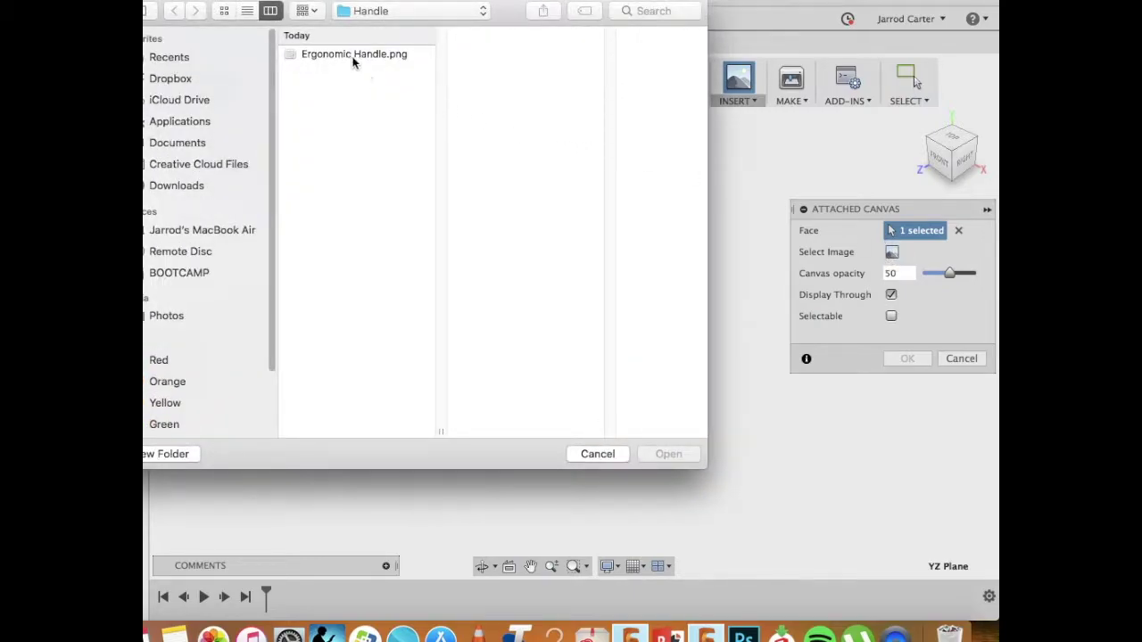
left_click(354, 56)
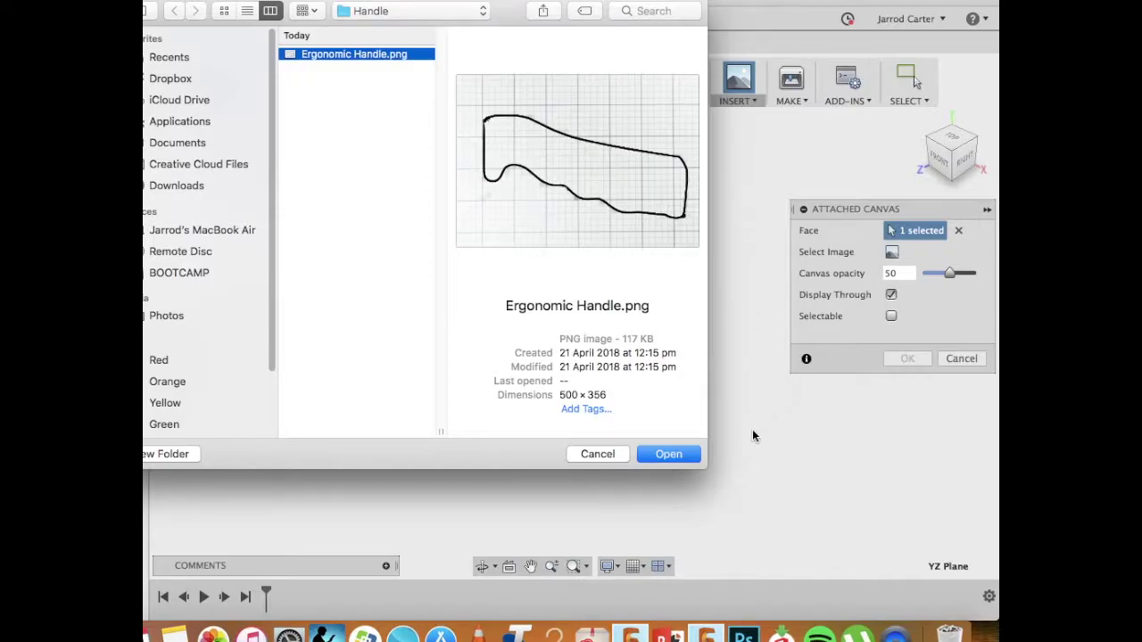
left_click(677, 456)
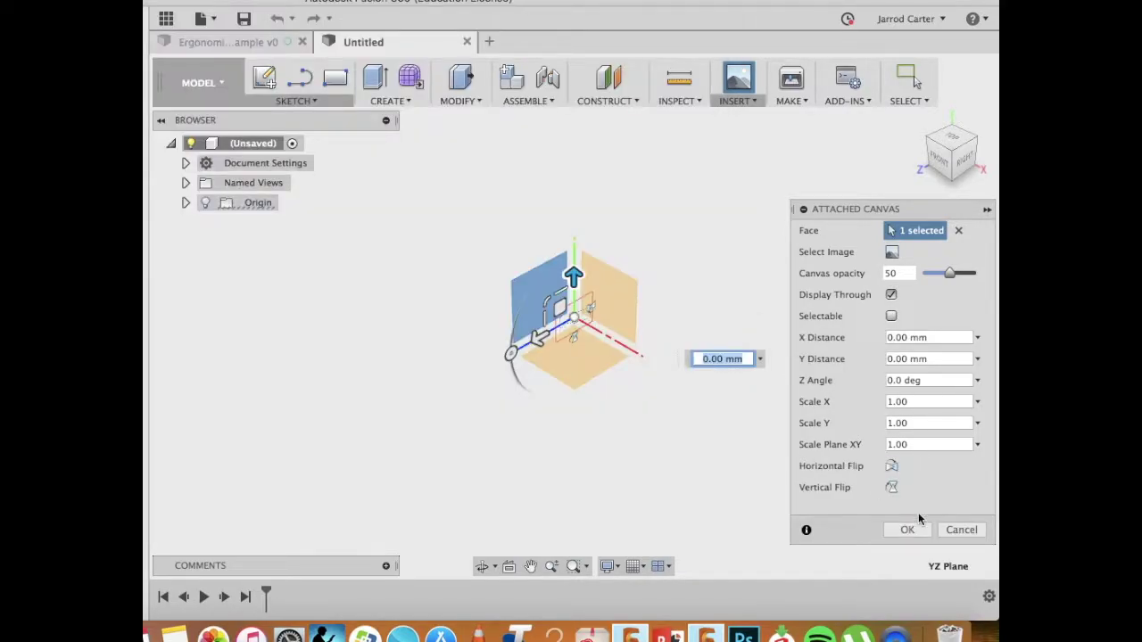
left_click(909, 530)
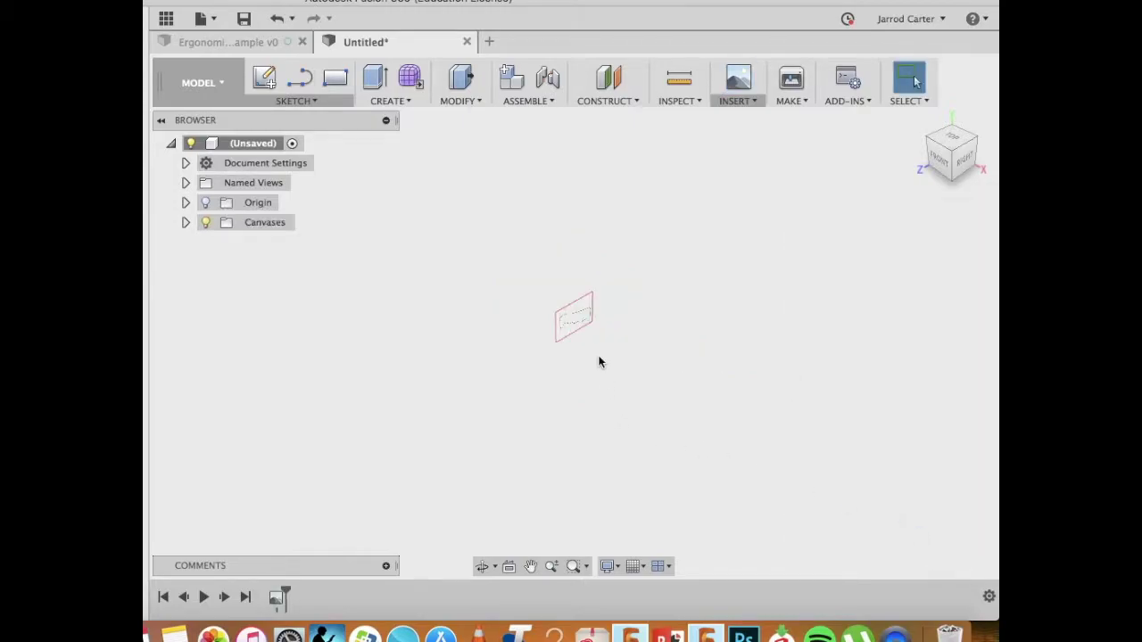
- Zoom in, reveal the Ergonomic Handle canvas under Canvases, and view it head-on from the right
scroll(591, 334, "up", 5)
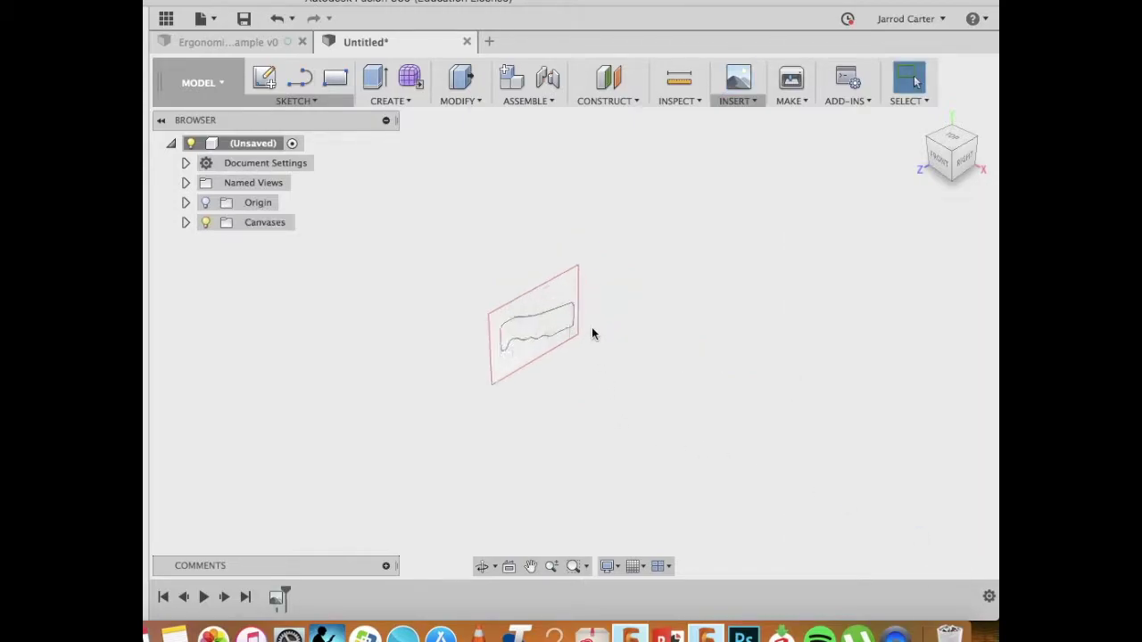
scroll(591, 333, "up", 4)
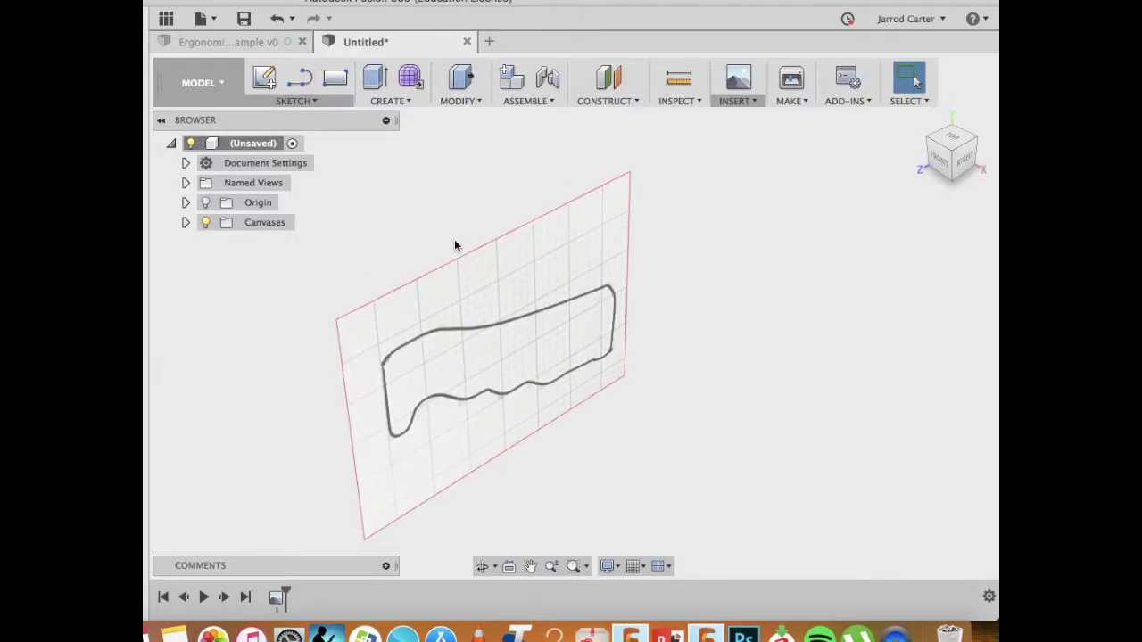
left_click(255, 225)
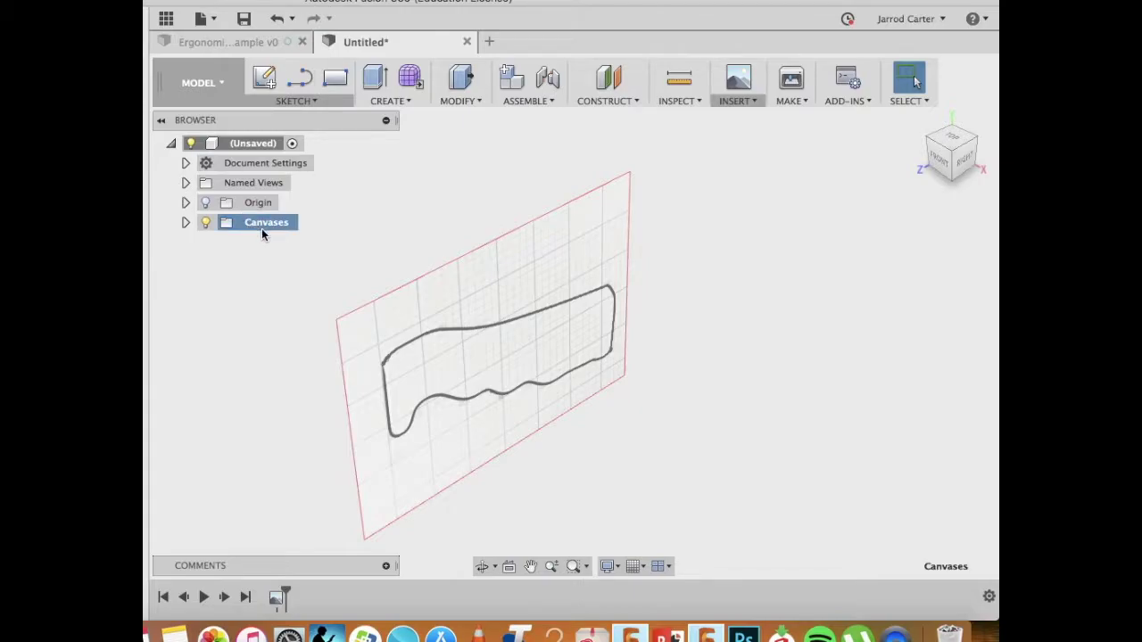
left_click(185, 223)
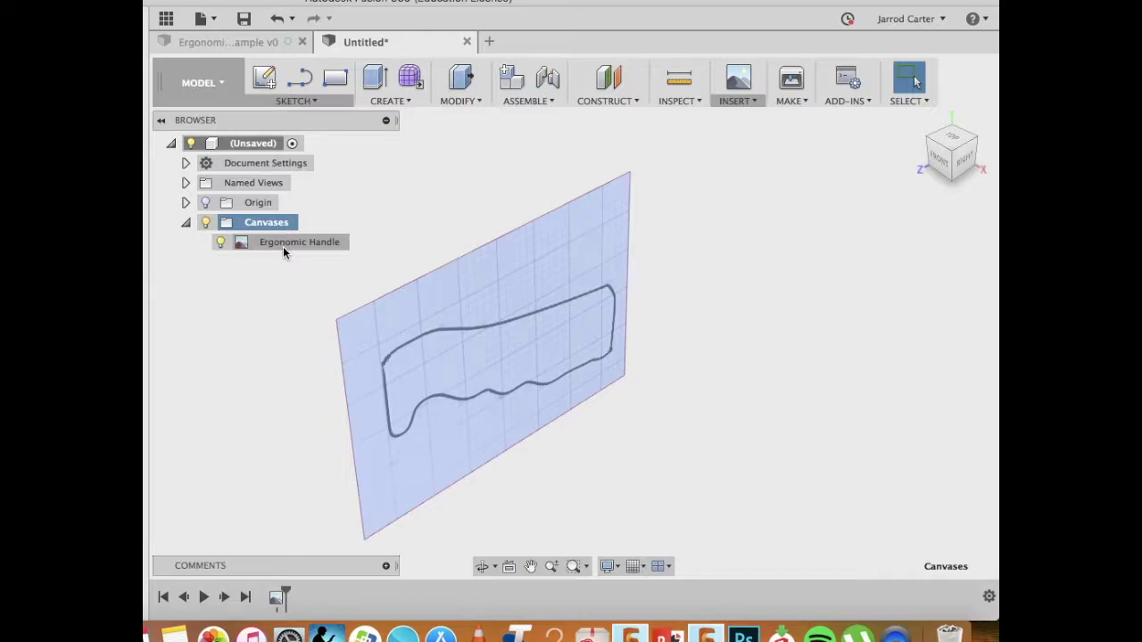
left_click(962, 159)
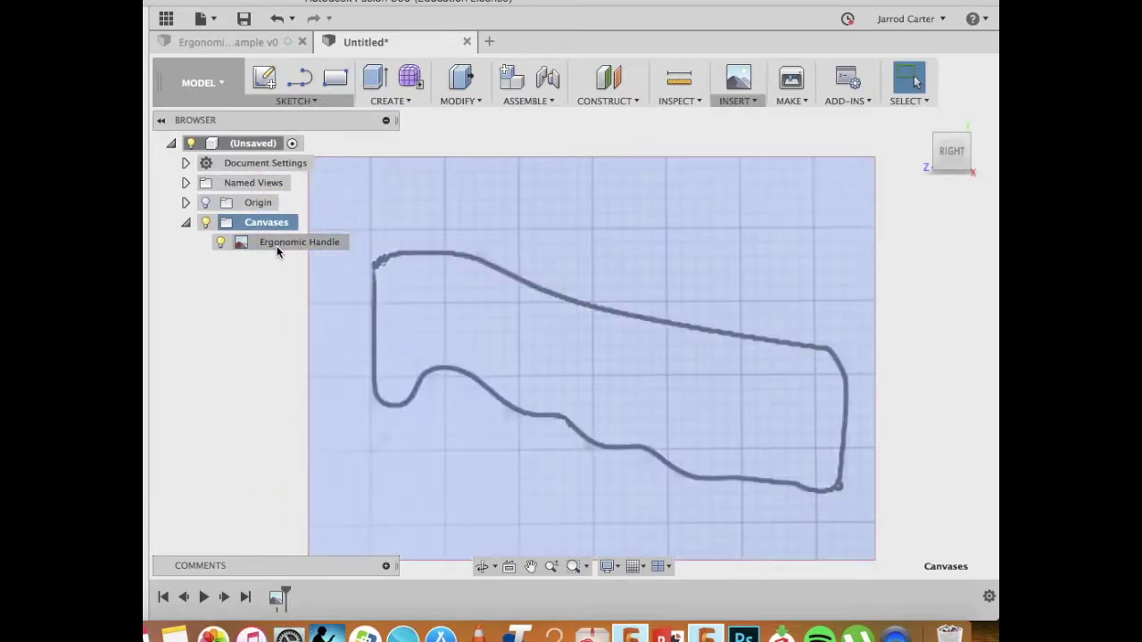
right_click(278, 252)
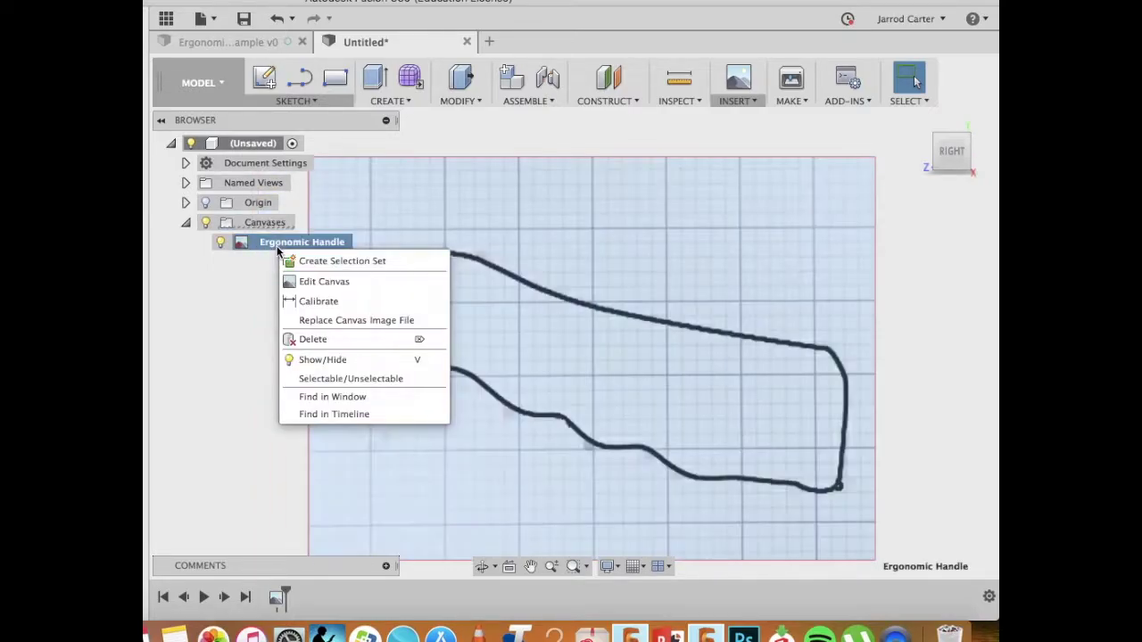
- Calibrate the canvas so the outline's left-to-right span measures 140 mm, then return to Home view
left_click(335, 304)
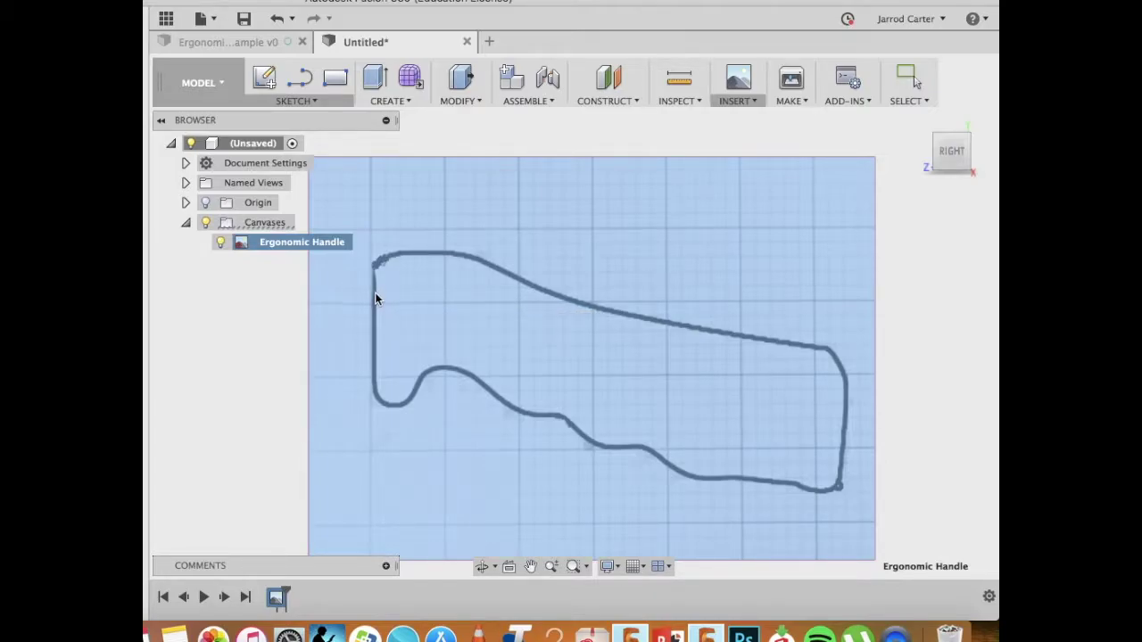
left_click(376, 294)
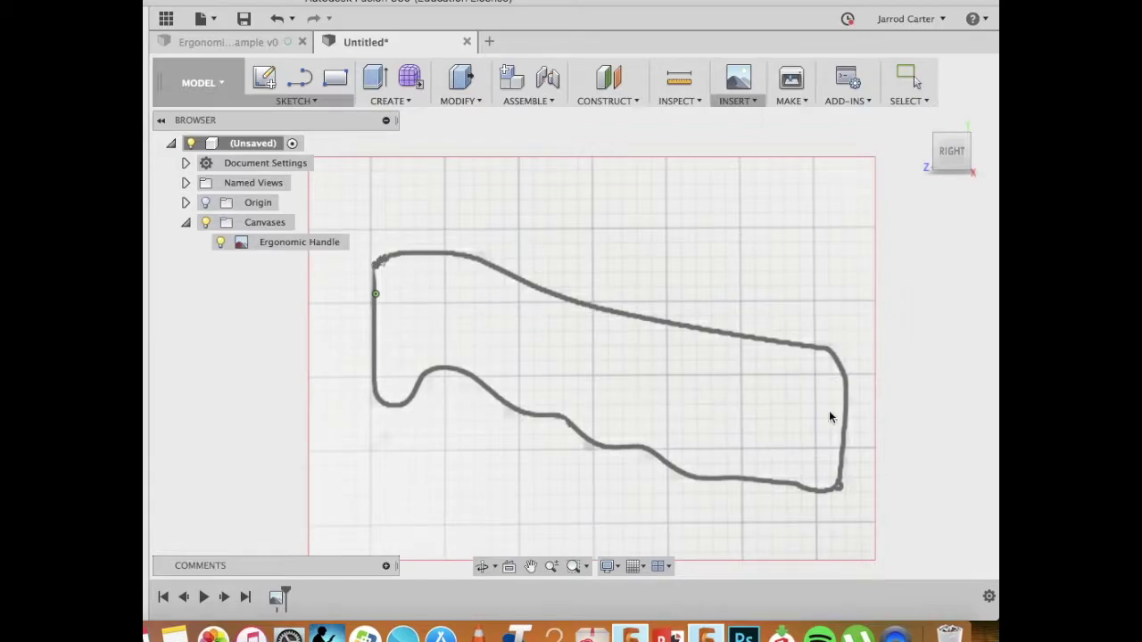
left_click(846, 430)
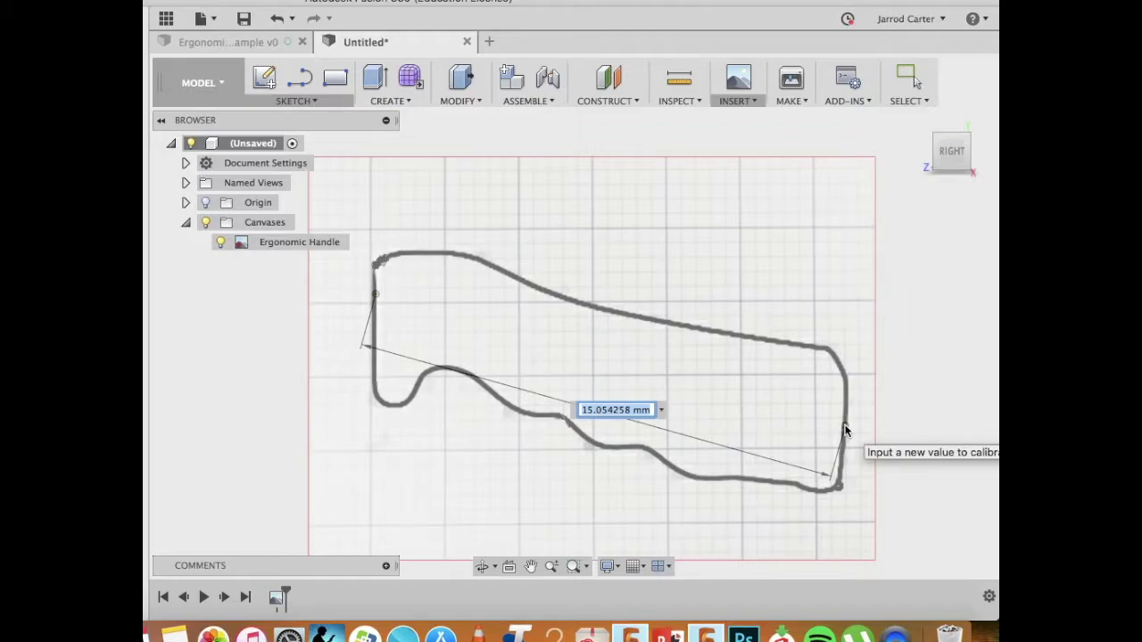
type("14")
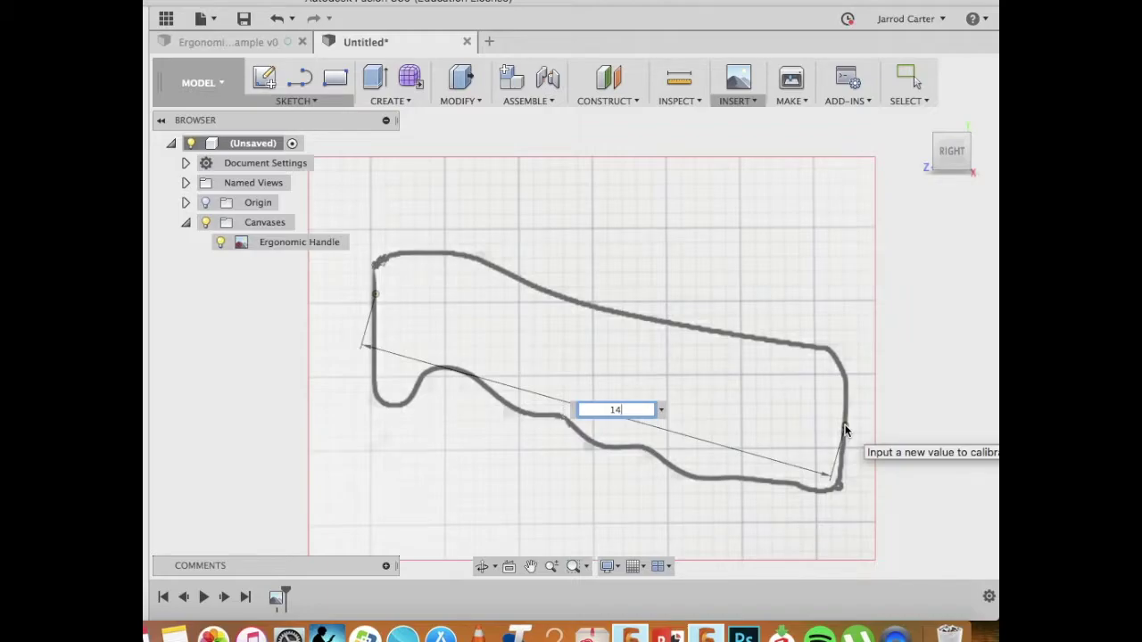
type("0")
key("Return")
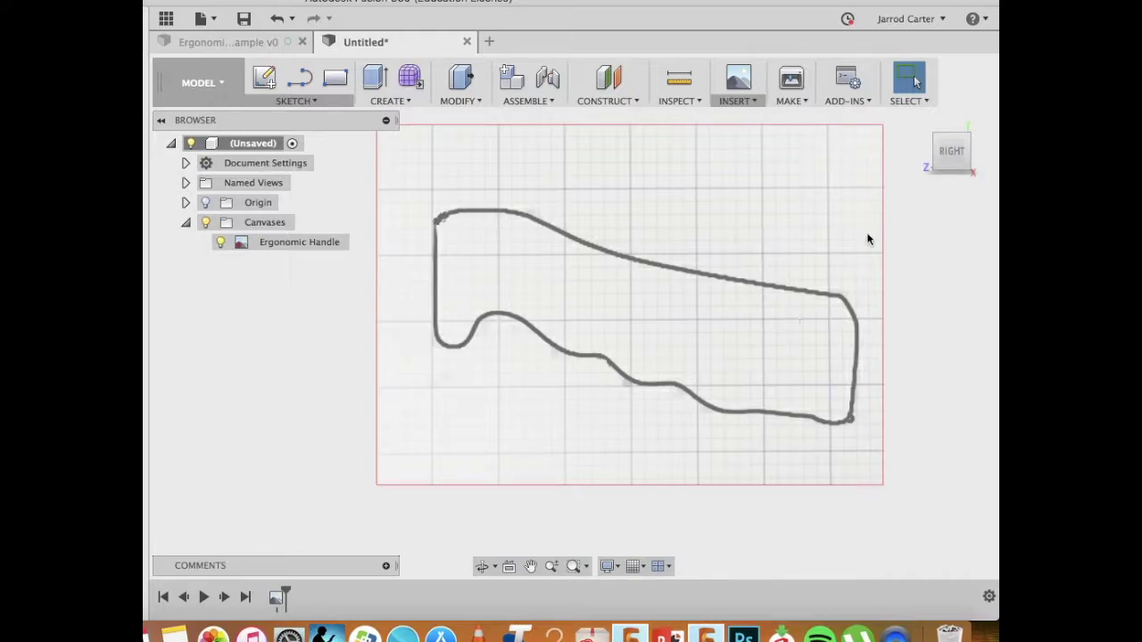
left_click(920, 120)
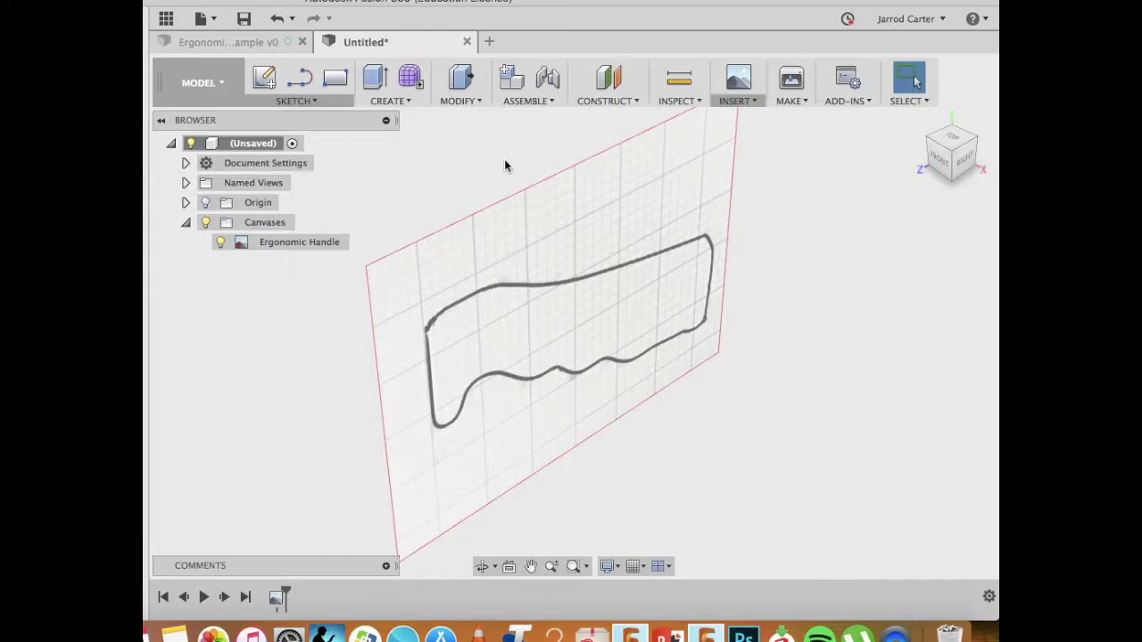
- Enter the Sculpt workspace, view the canvas from the right, and start a T-Spline Box
left_click(412, 79)
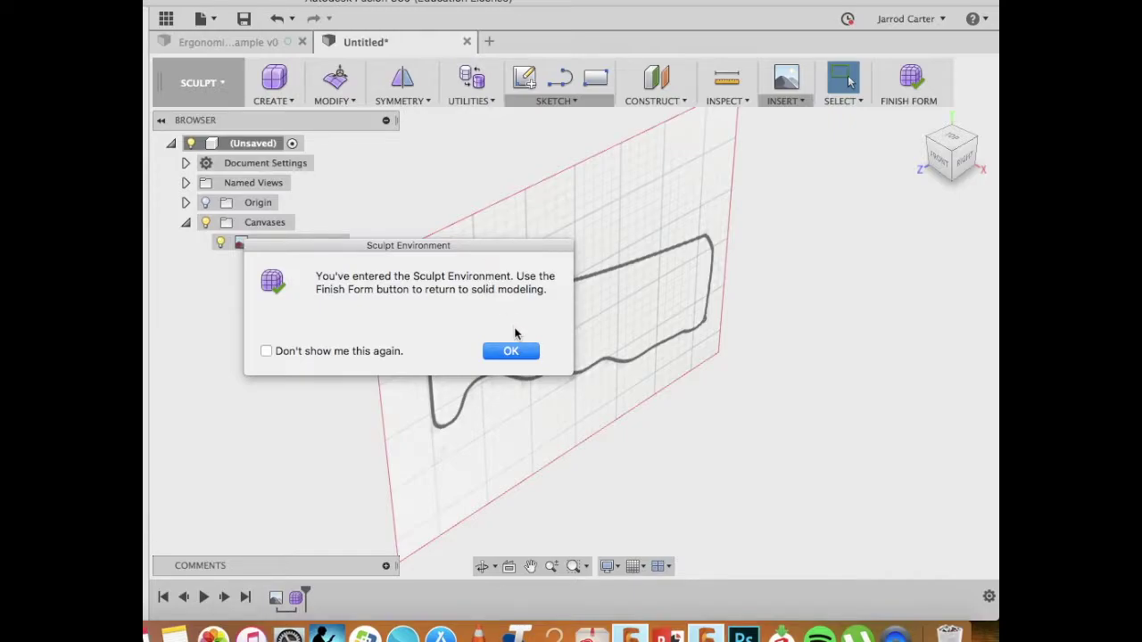
left_click(514, 354)
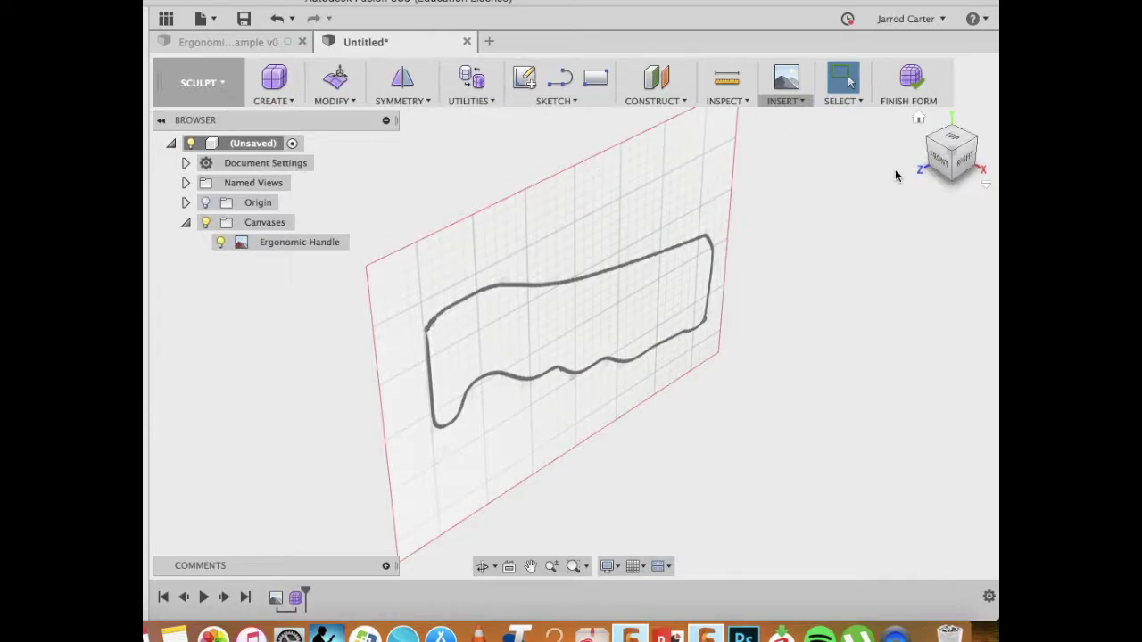
mouse_move(958, 153)
left_mouse_down()
mouse_move(933, 148)
mouse_move(952, 154)
left_mouse_up()
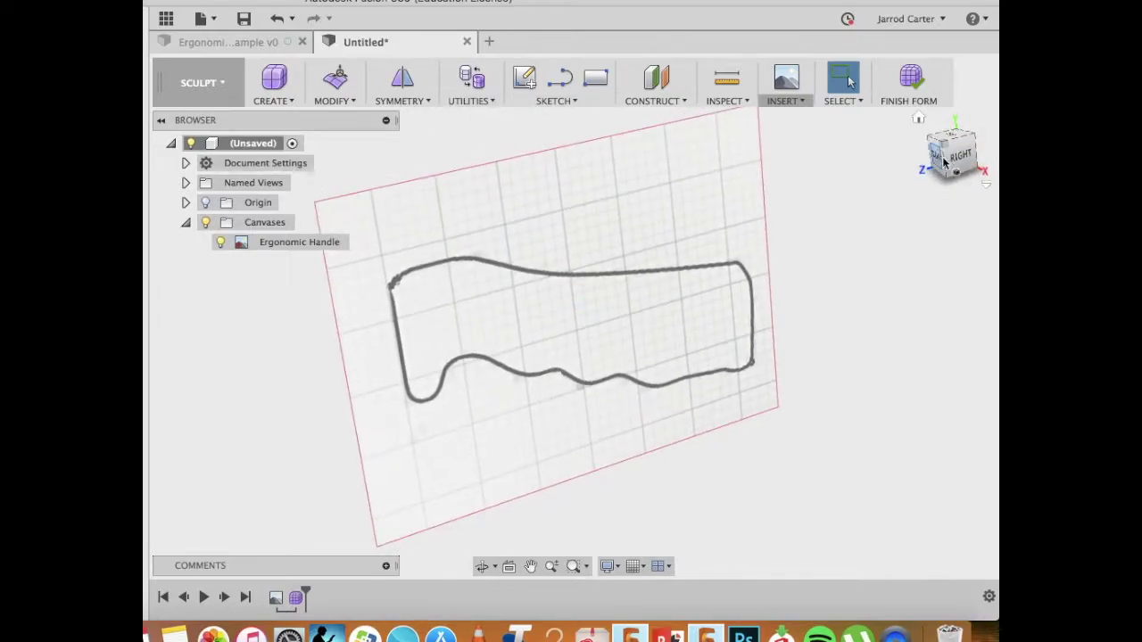
left_click(959, 156)
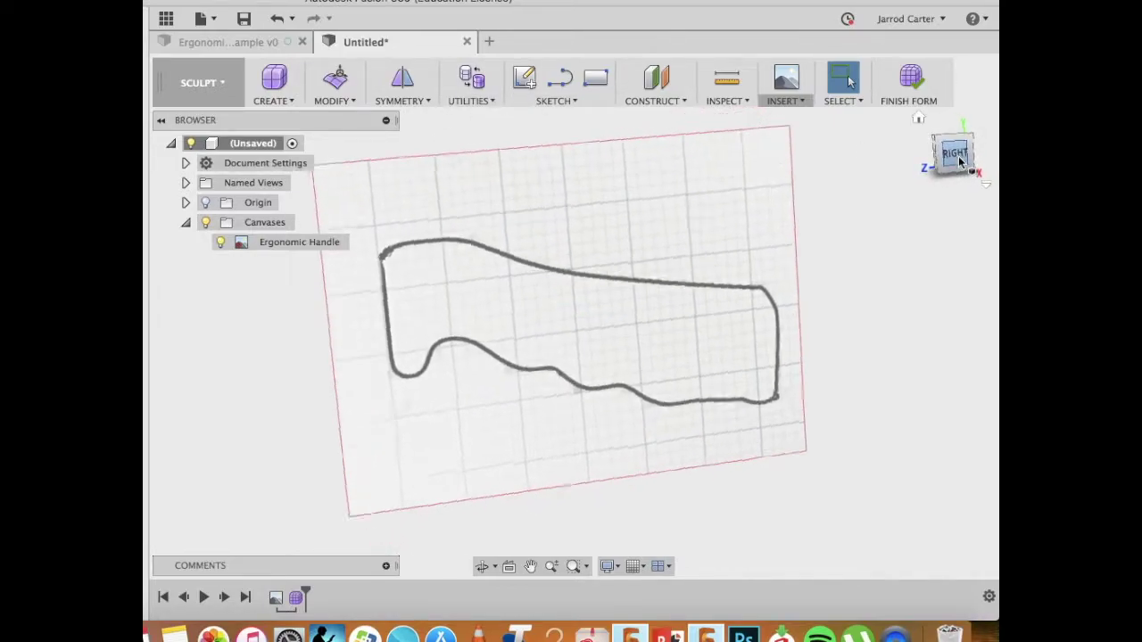
left_click(290, 99)
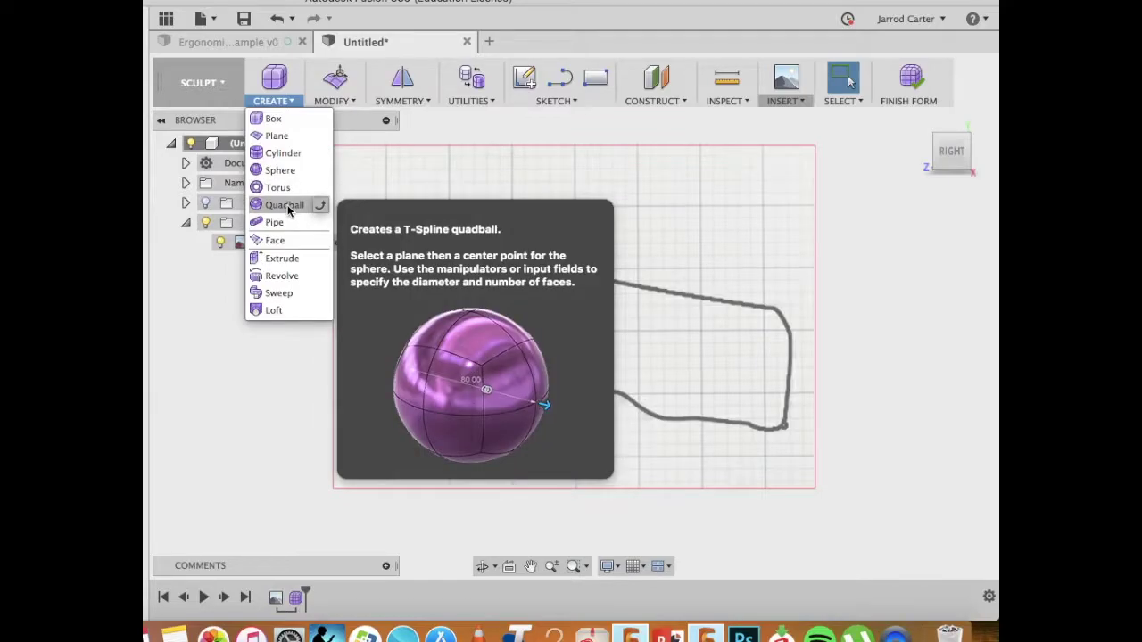
left_click(286, 125)
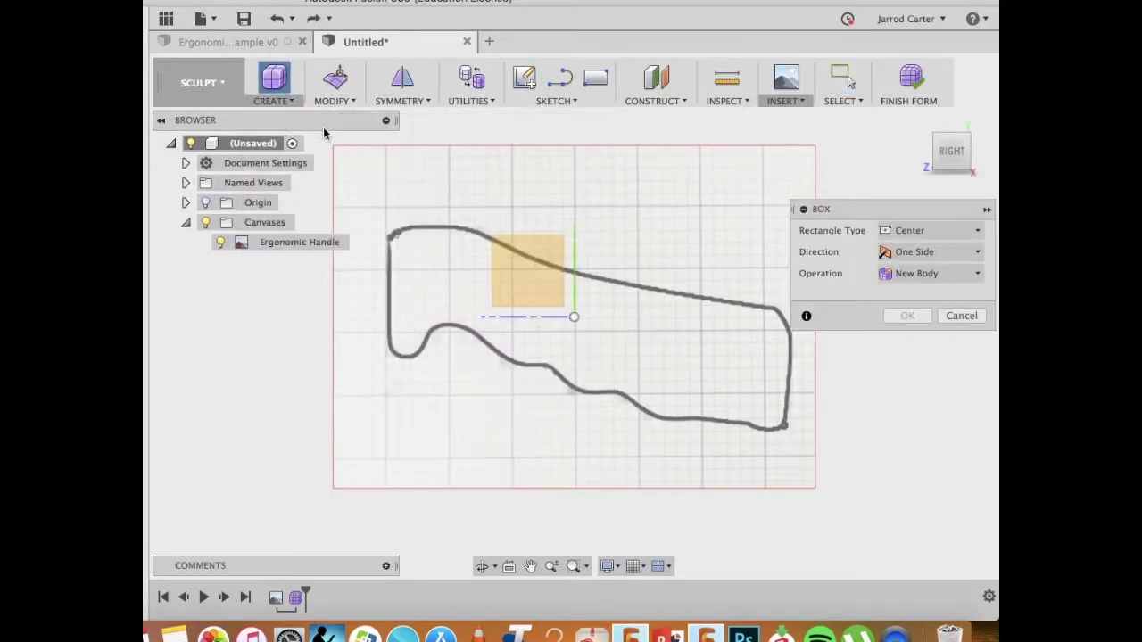
- Create a 140 × 45 mm T-Spline box centred on the origin over the handle outline
left_click(545, 285)
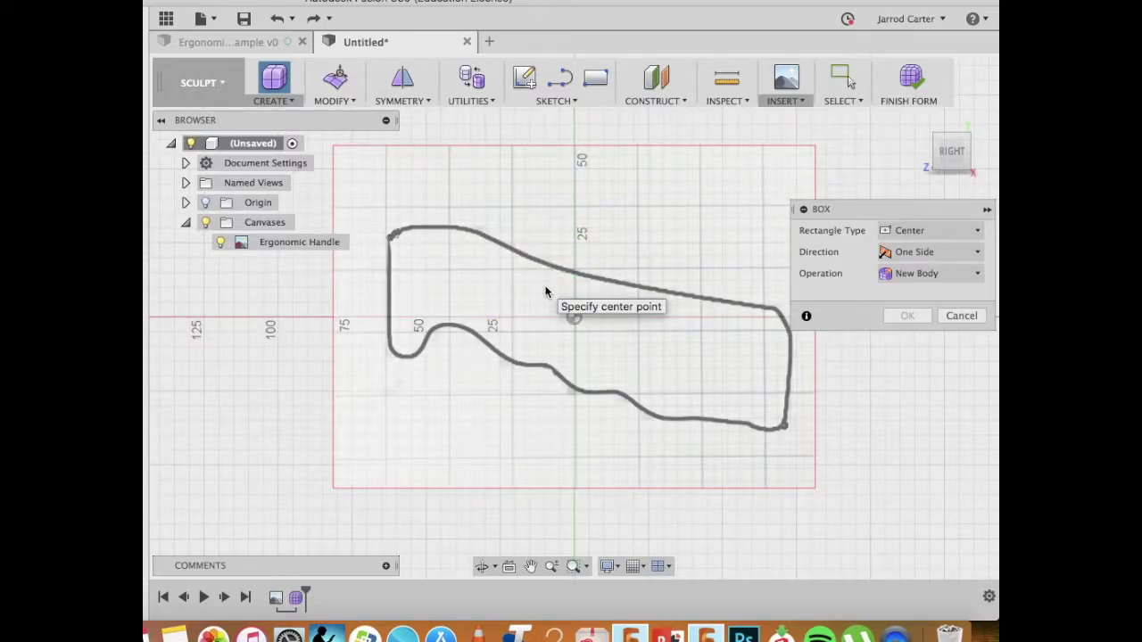
left_click(575, 322)
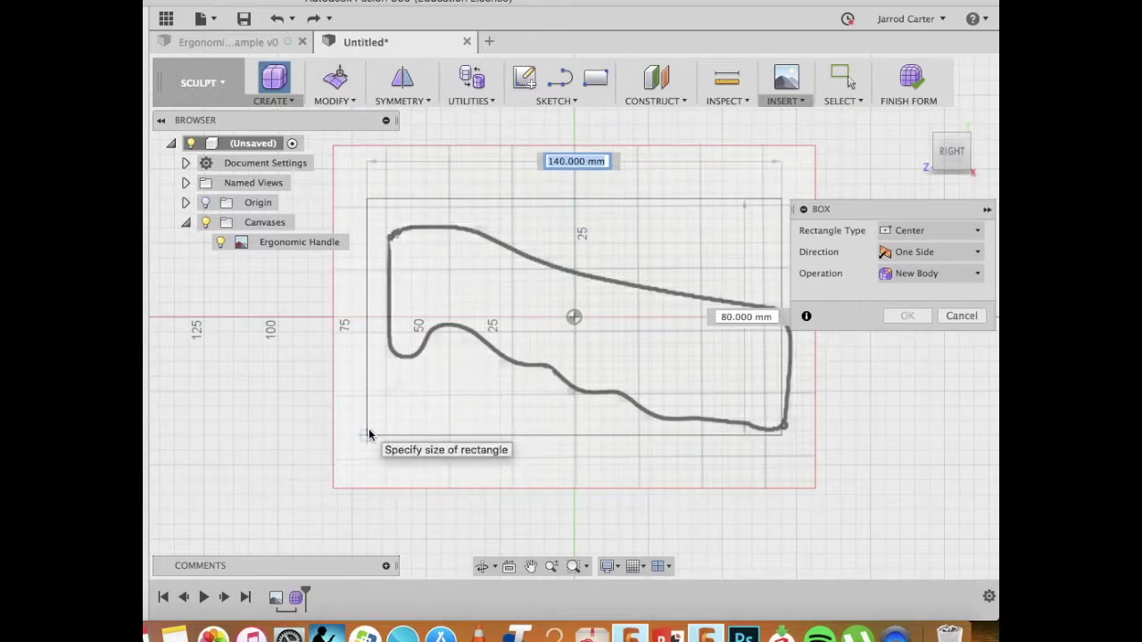
type("140")
key("Tab")
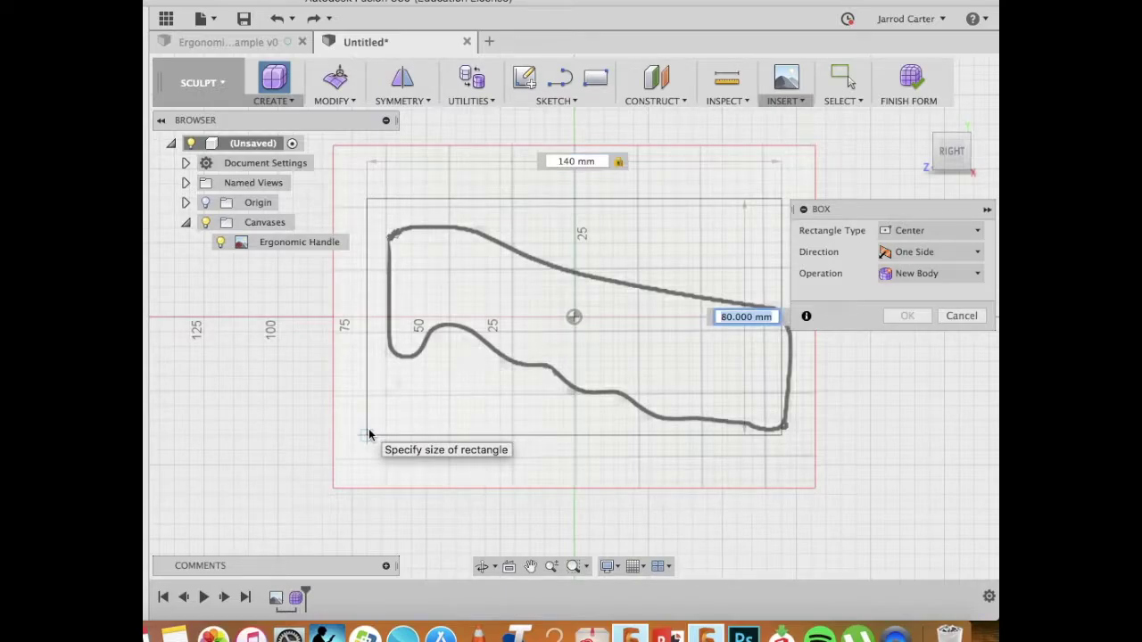
type("45")
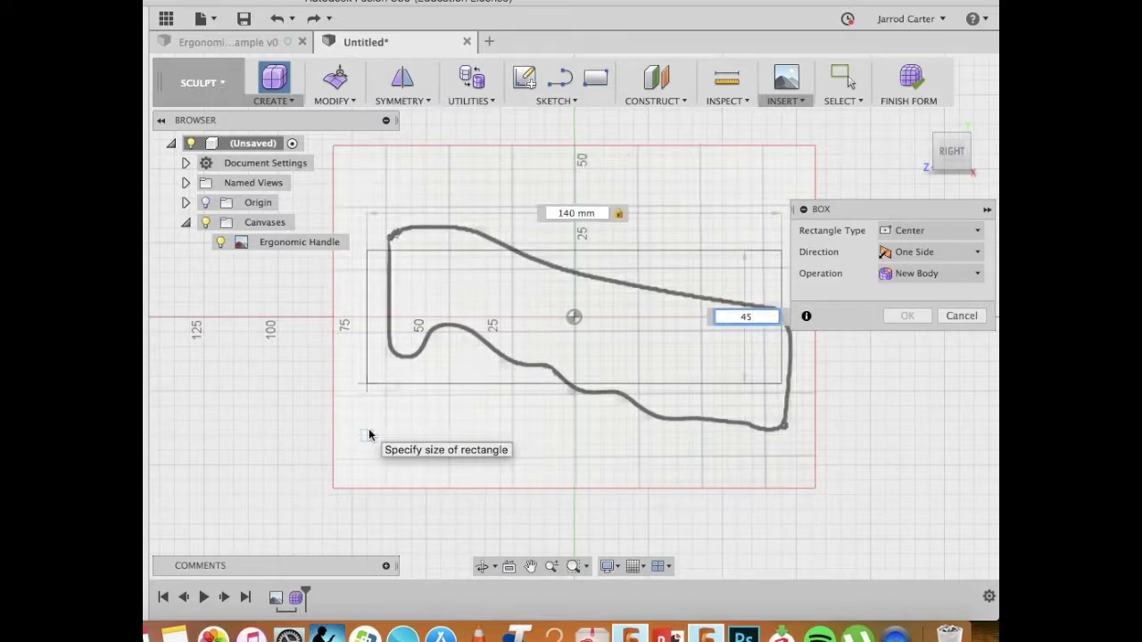
key("BackSpace")
key("BackSpace")
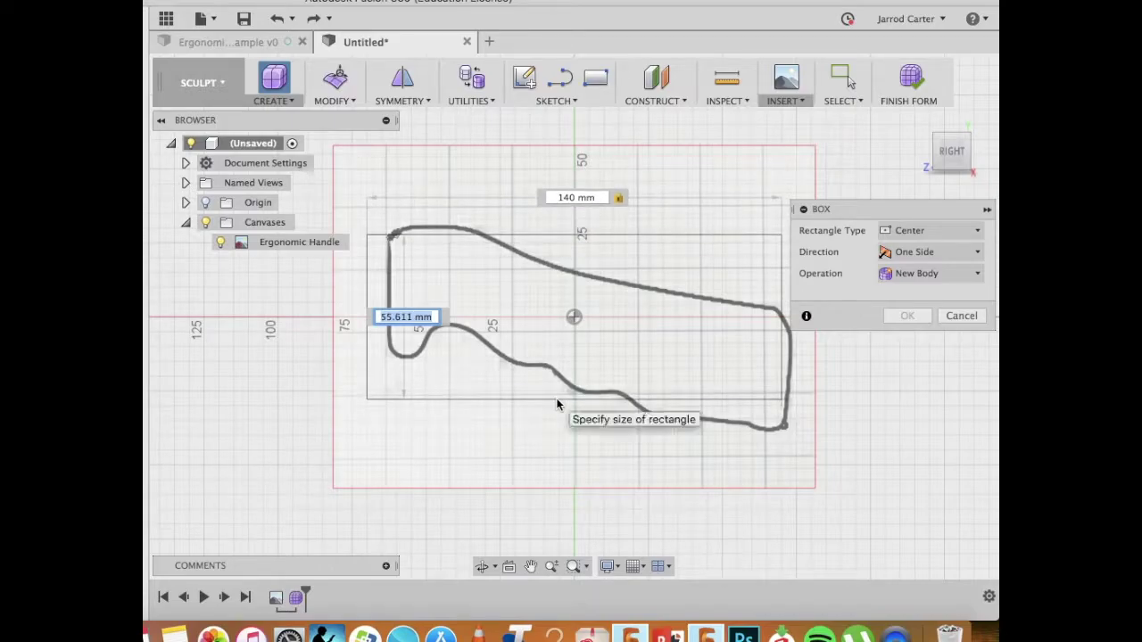
type("45")
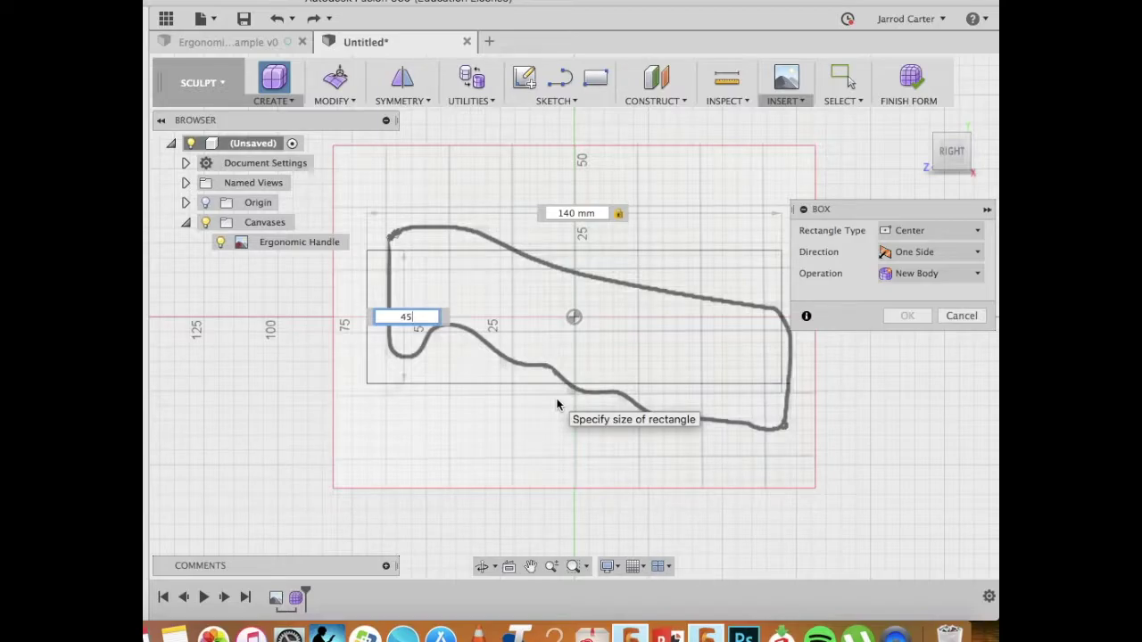
key("Return")
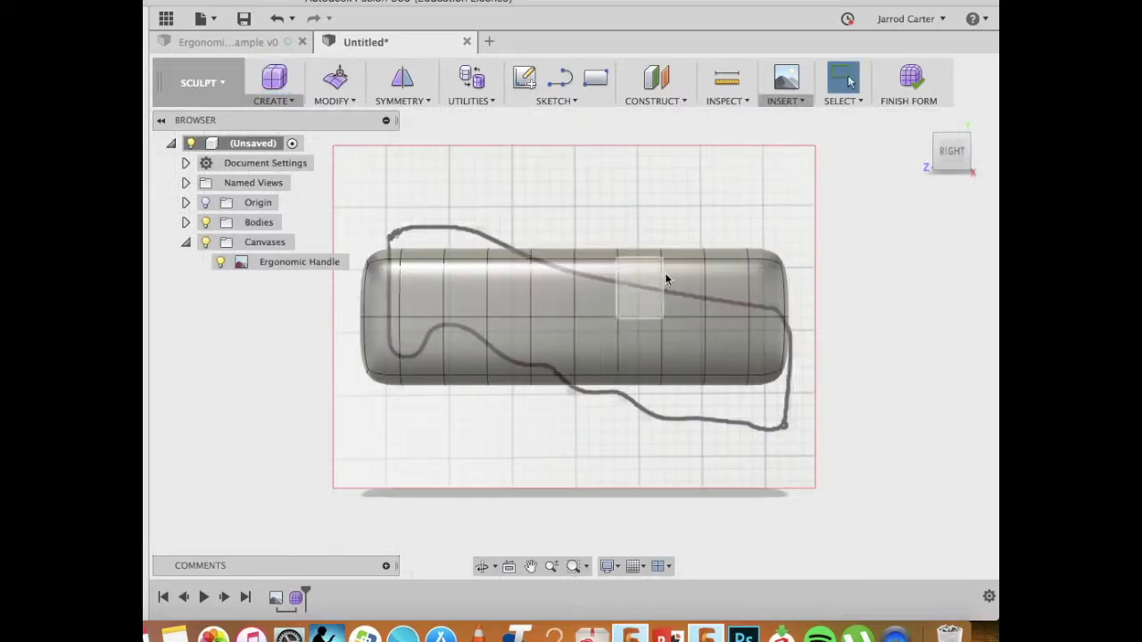
left_click_drag(954, 163, 931, 188)
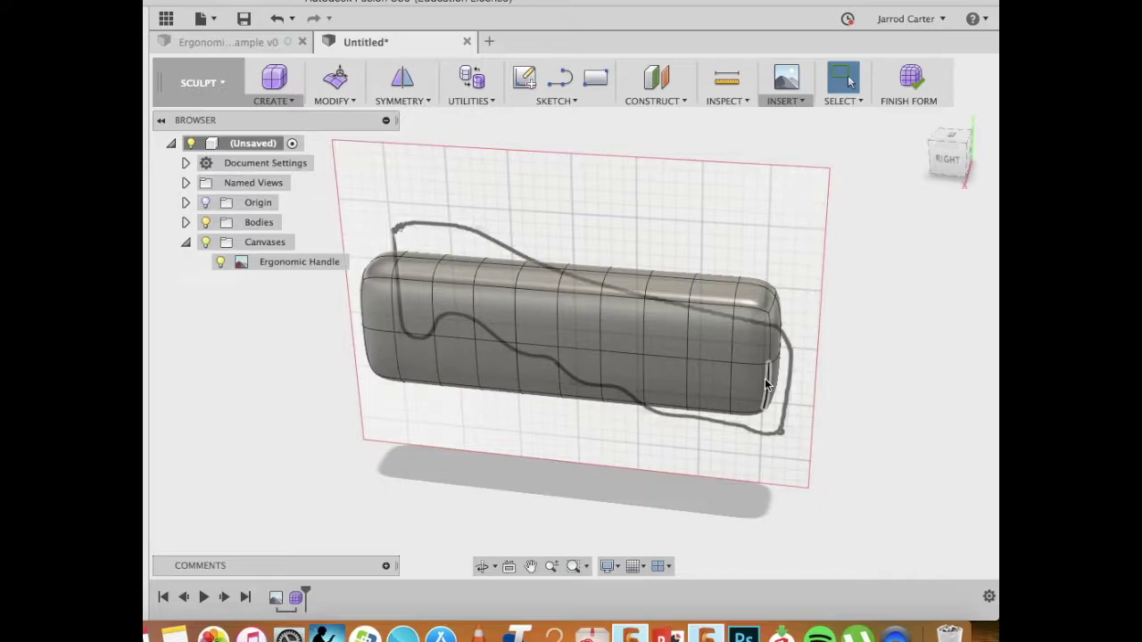
left_click(946, 164)
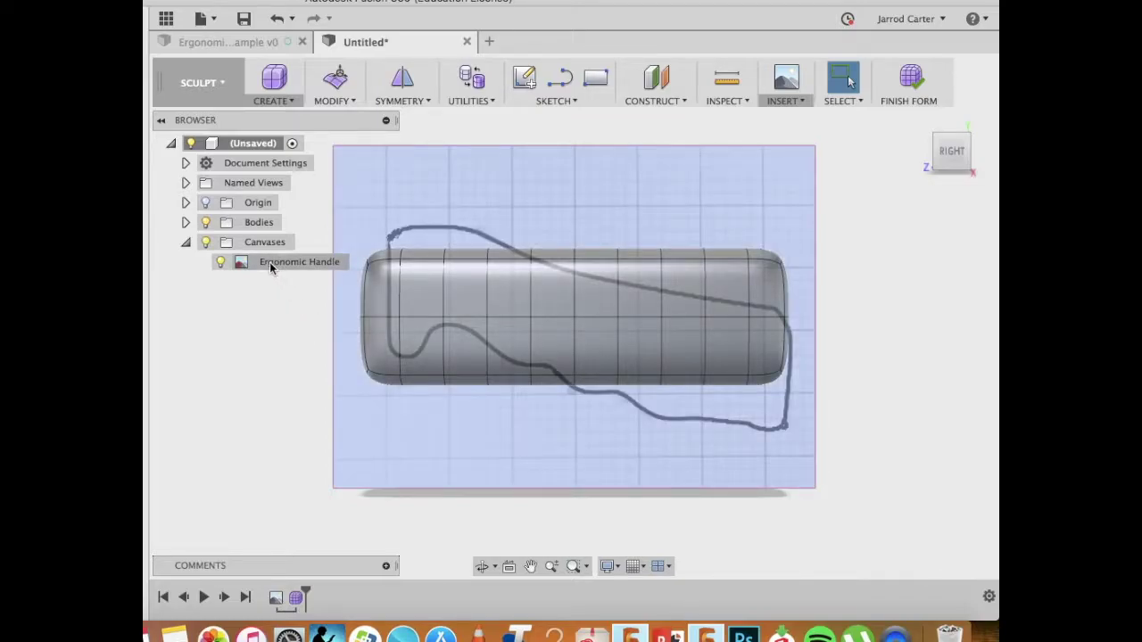
- Edit the Ergonomic Handle canvas to 0° Z angle and a 5 mm X offset
right_click(270, 261)
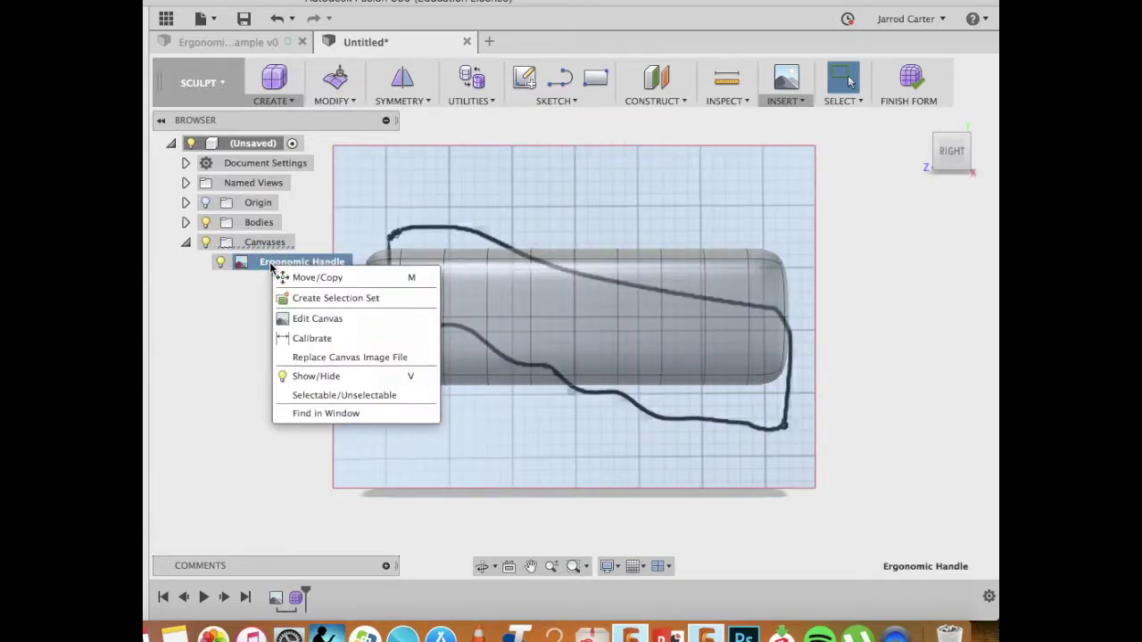
left_click(301, 319)
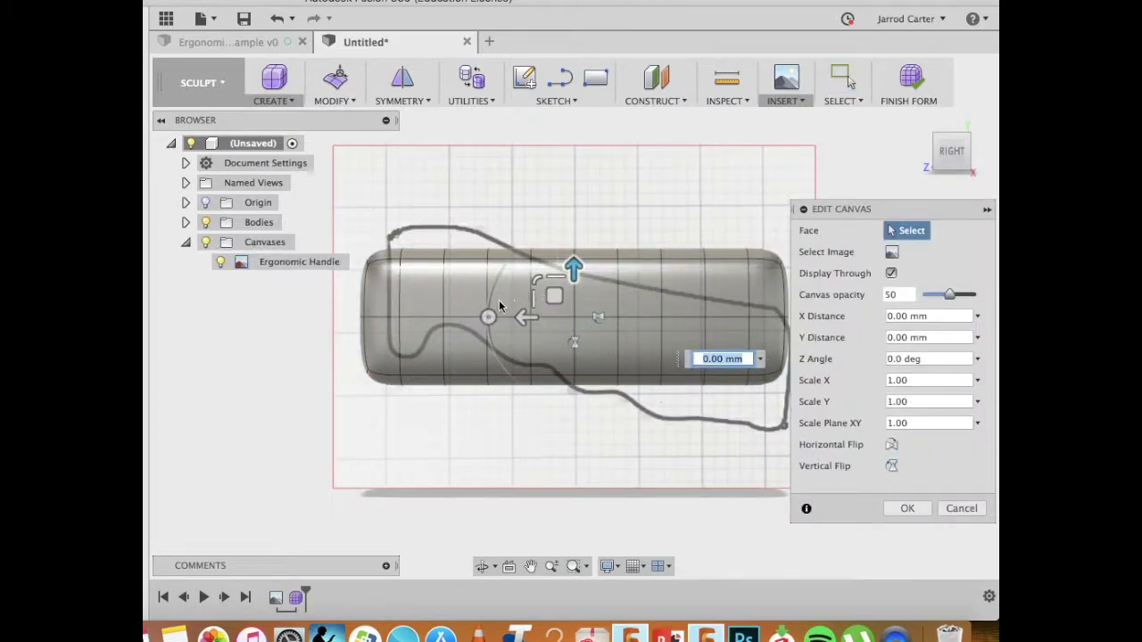
mouse_move(489, 322)
left_click_drag(489, 323, 501, 328)
type("0")
key("Return")
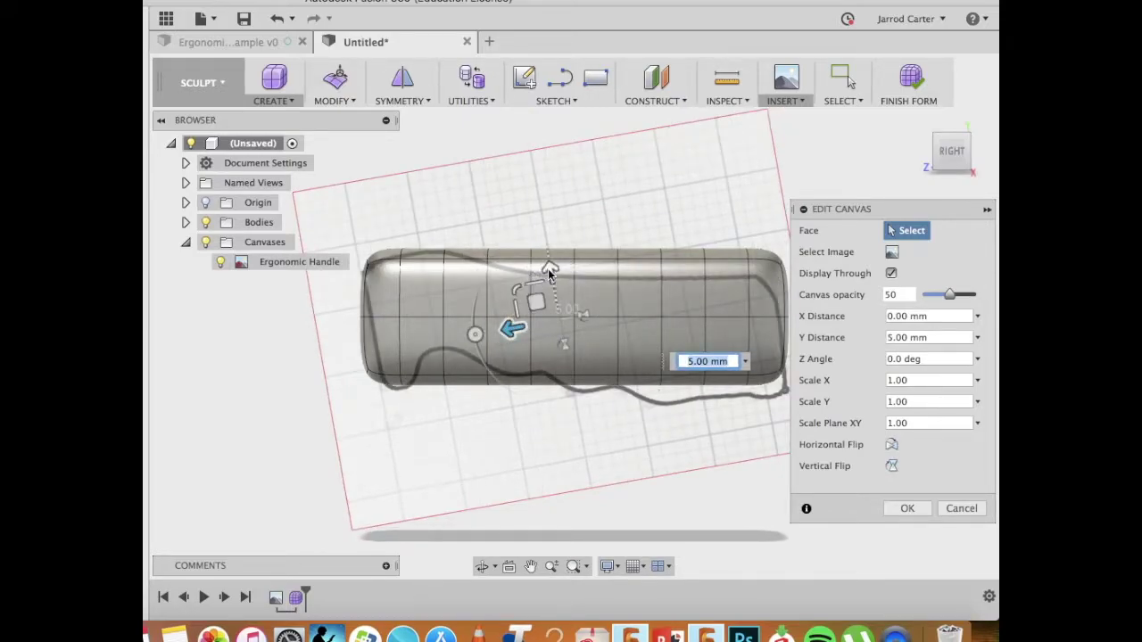
left_click_drag(543, 265, 547, 256)
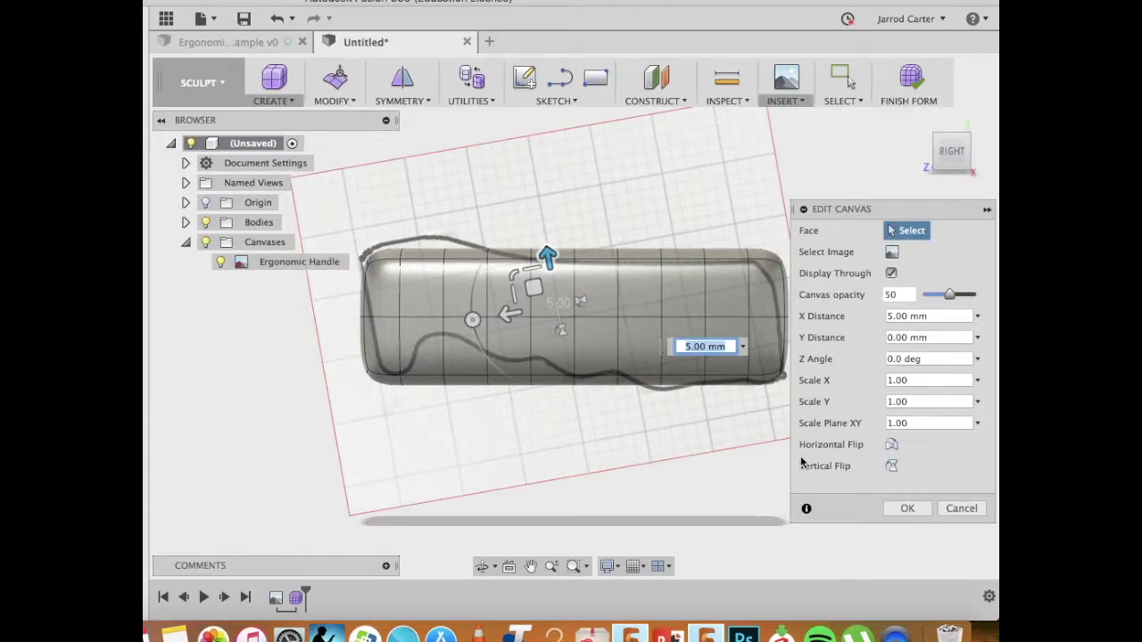
left_click(905, 509)
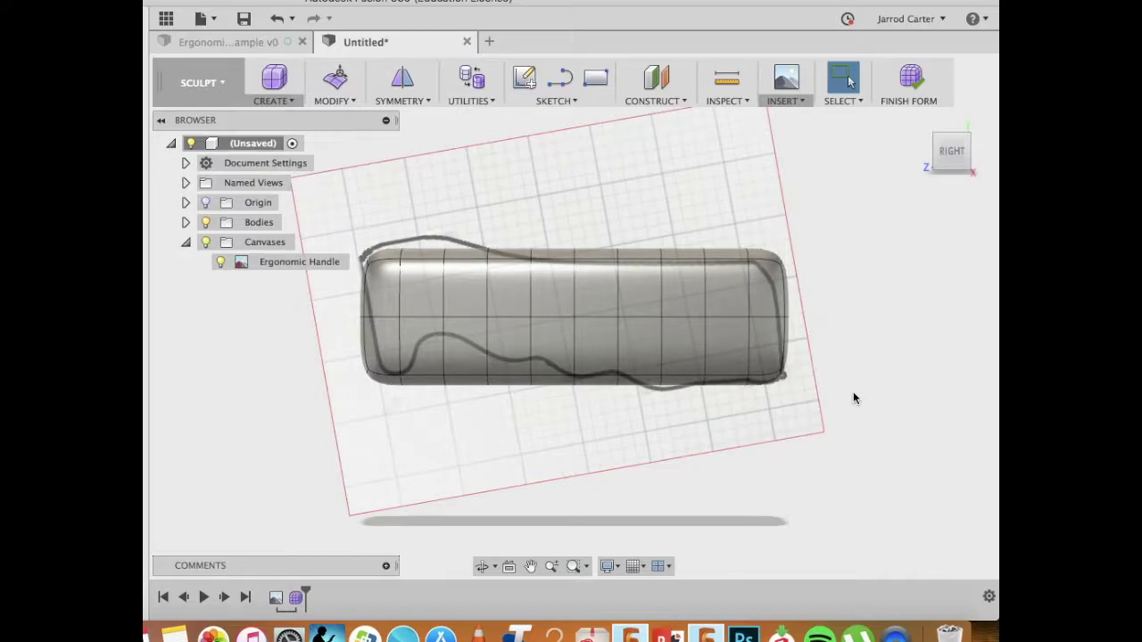
mouse_move(949, 152)
left_mouse_down()
mouse_move(970, 185)
mouse_move(949, 166)
left_mouse_up()
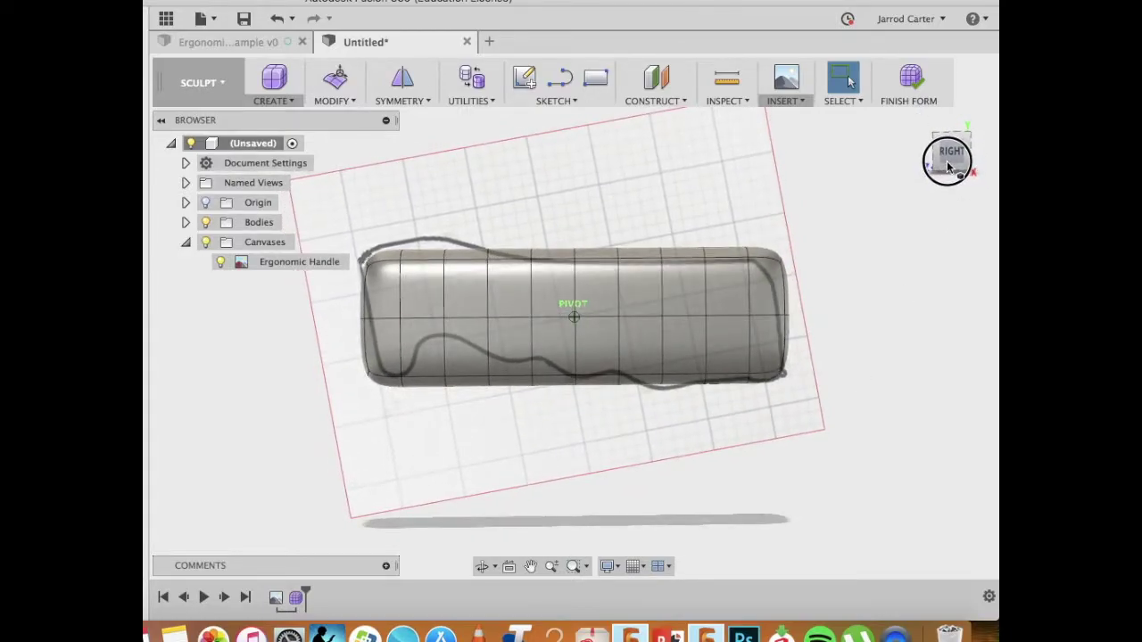
- Pull a face at the body's left end out 10 mm with Edit Form
left_click(422, 304)
right_click(422, 304)
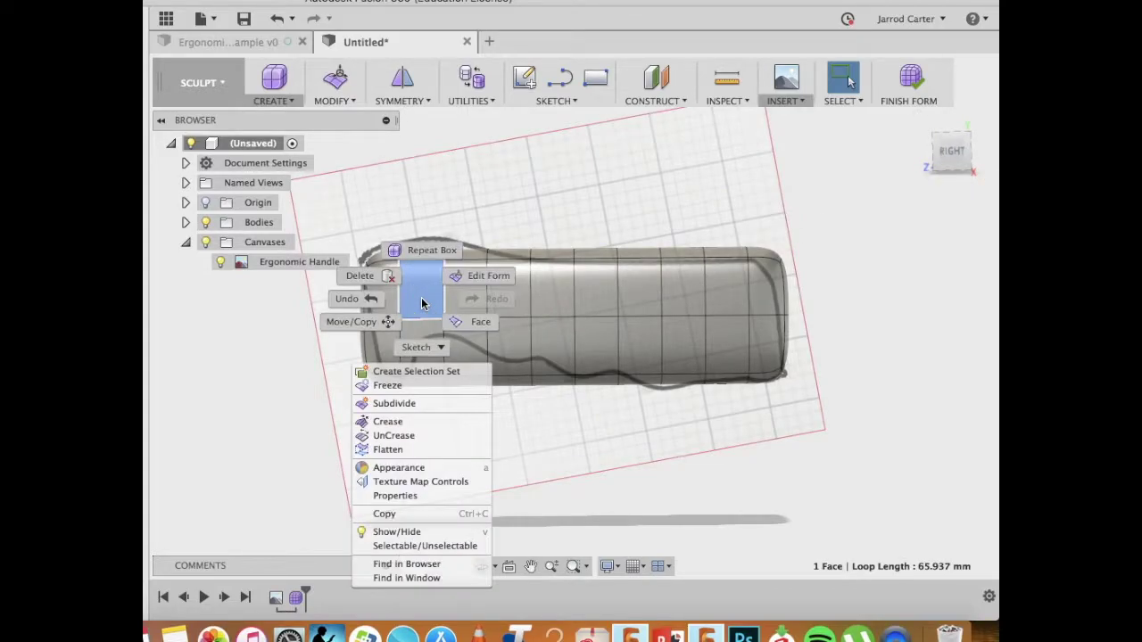
left_click(473, 276)
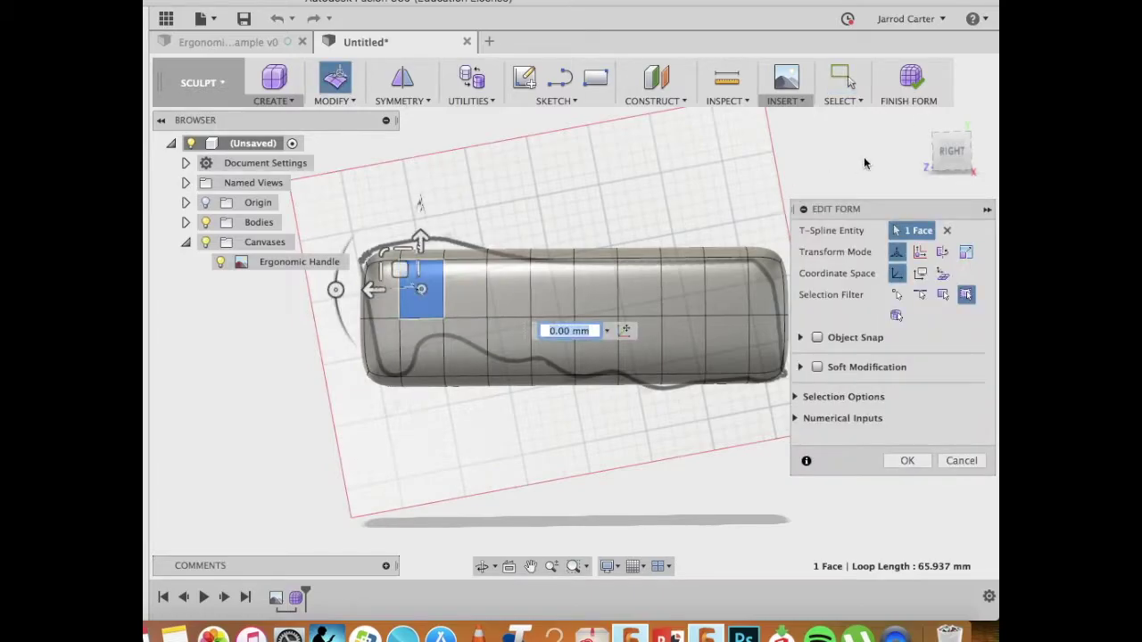
left_click(950, 154)
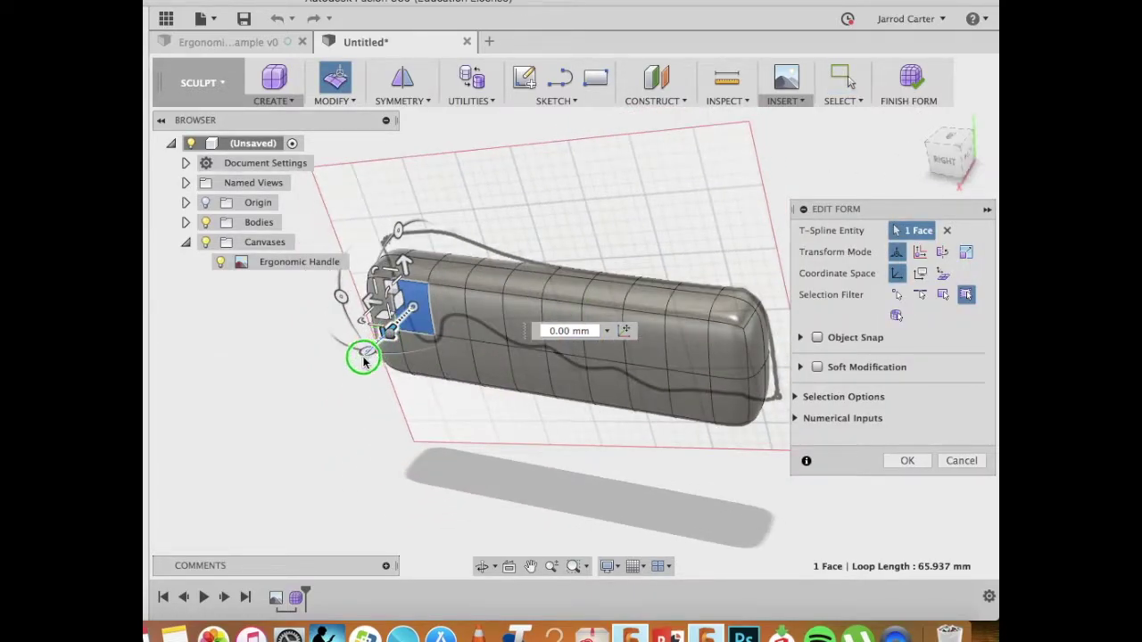
left_click_drag(387, 337, 372, 357)
key("Return")
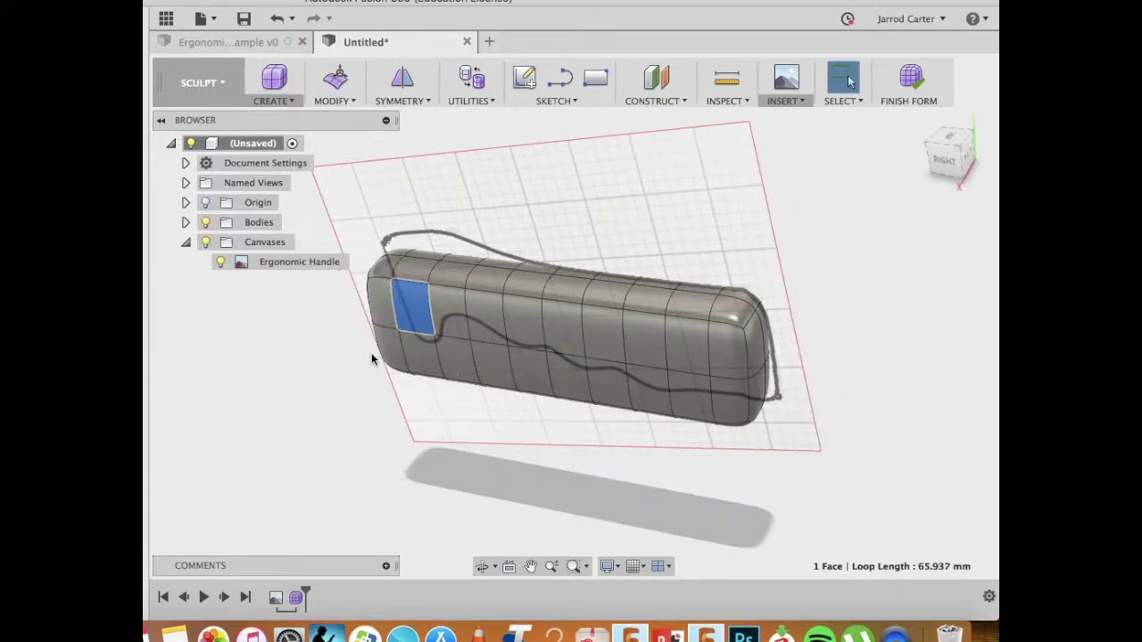
left_click(376, 380)
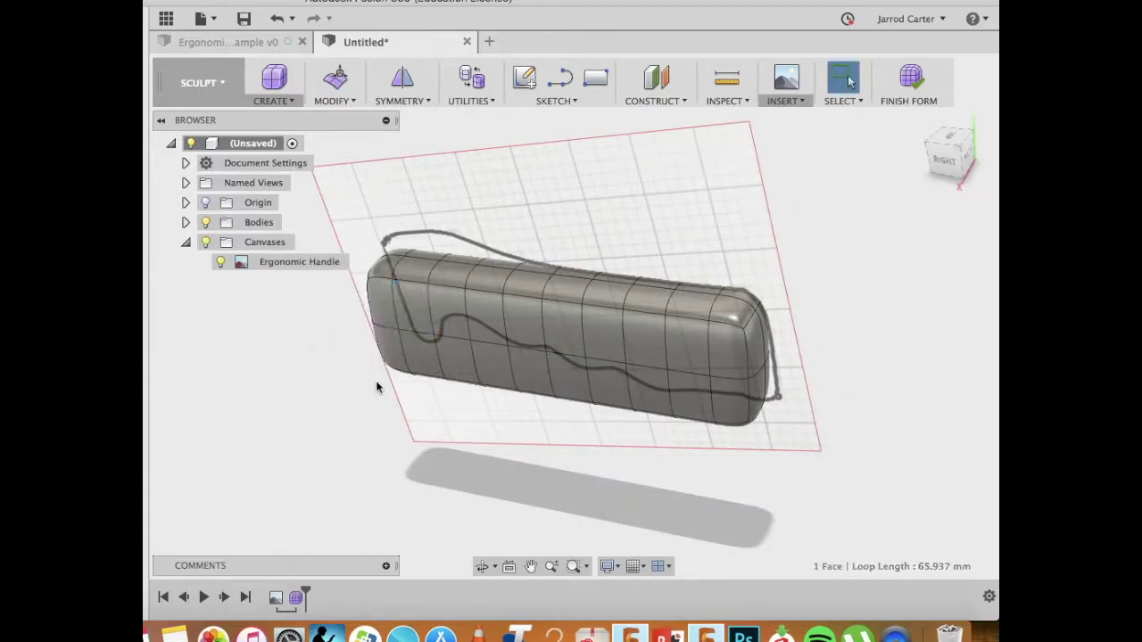
- Move the left-end corner vertex outward 15 mm
right_click(399, 328)
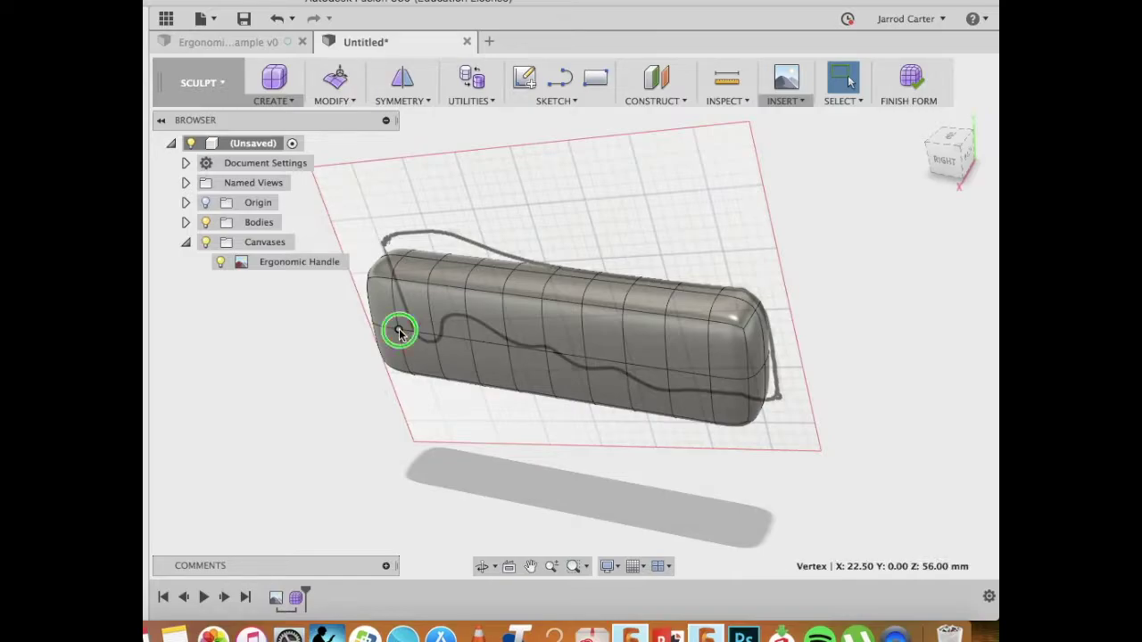
left_click(450, 307)
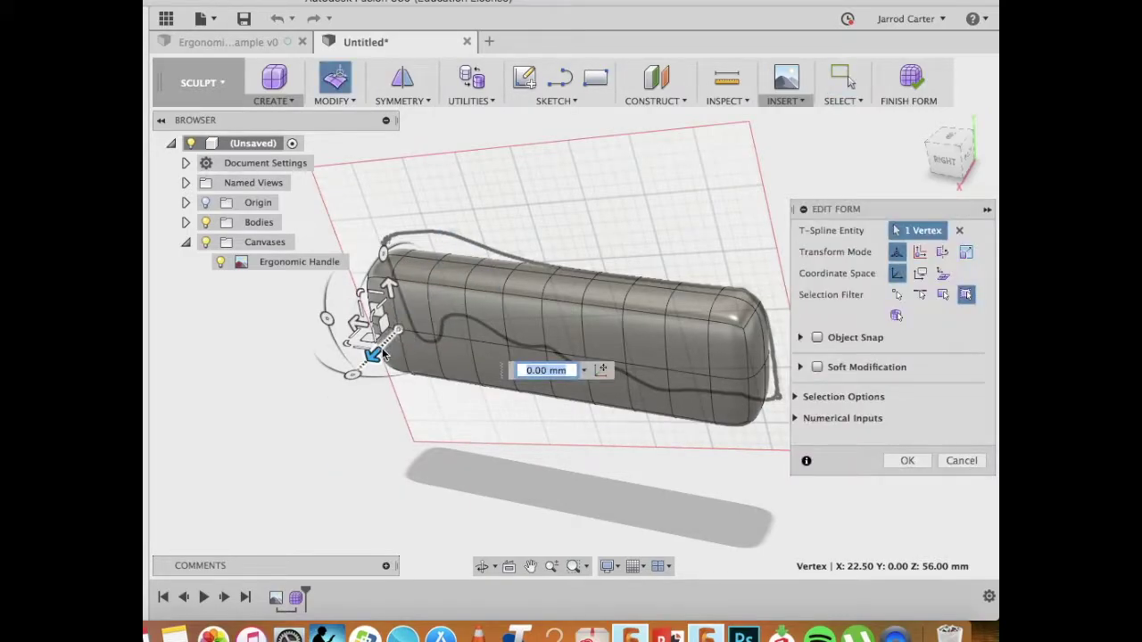
left_click_drag(374, 354, 355, 375)
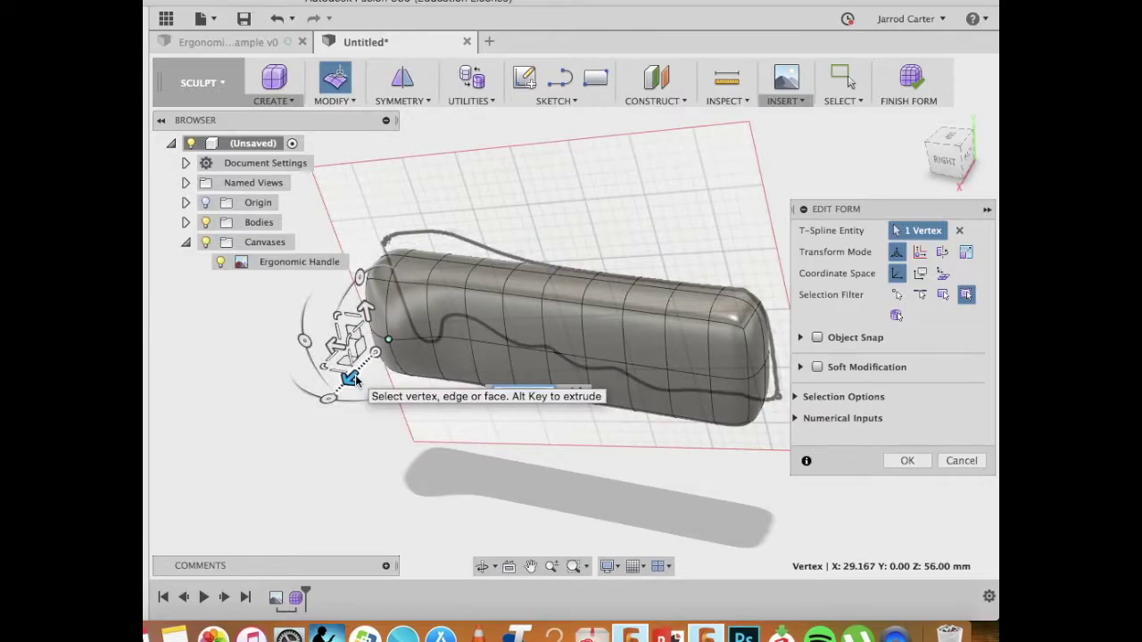
key("Return")
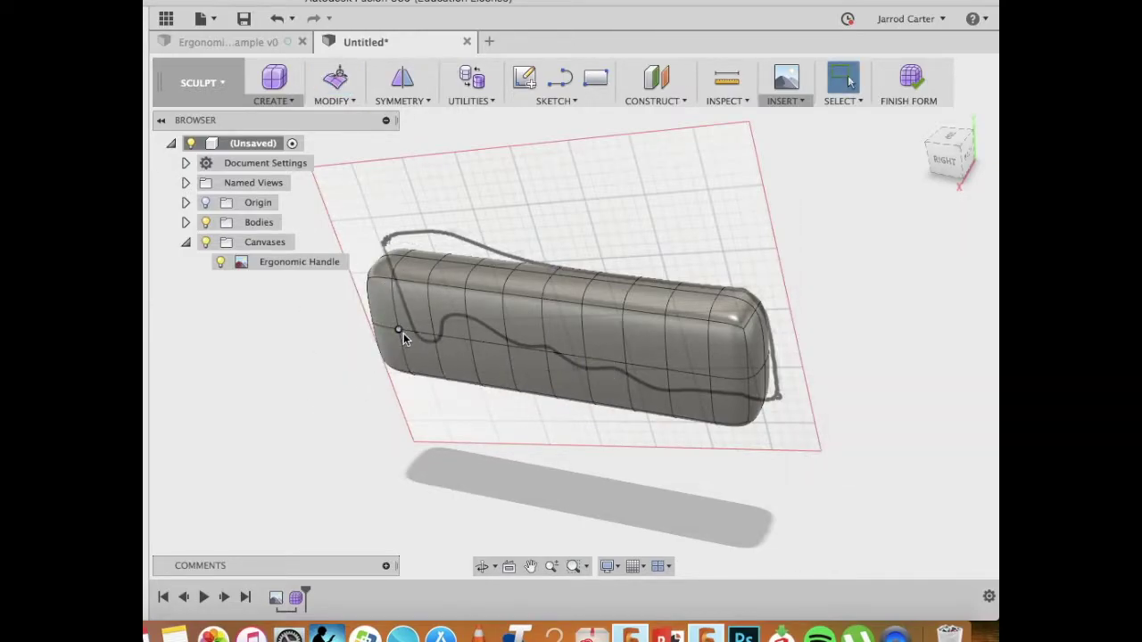
- Try pulling a left-end edge out 15 mm, then cancel the edge move
left_click(407, 339)
right_click(407, 337)
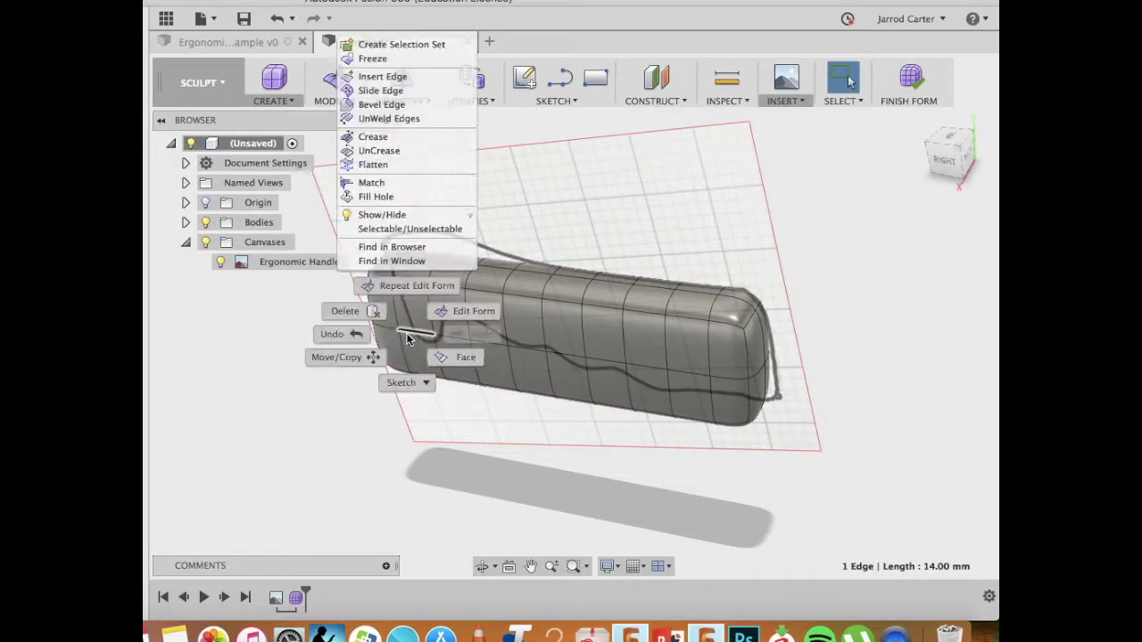
left_click(454, 309)
left_click_drag(396, 365, 374, 382)
key("Escape")
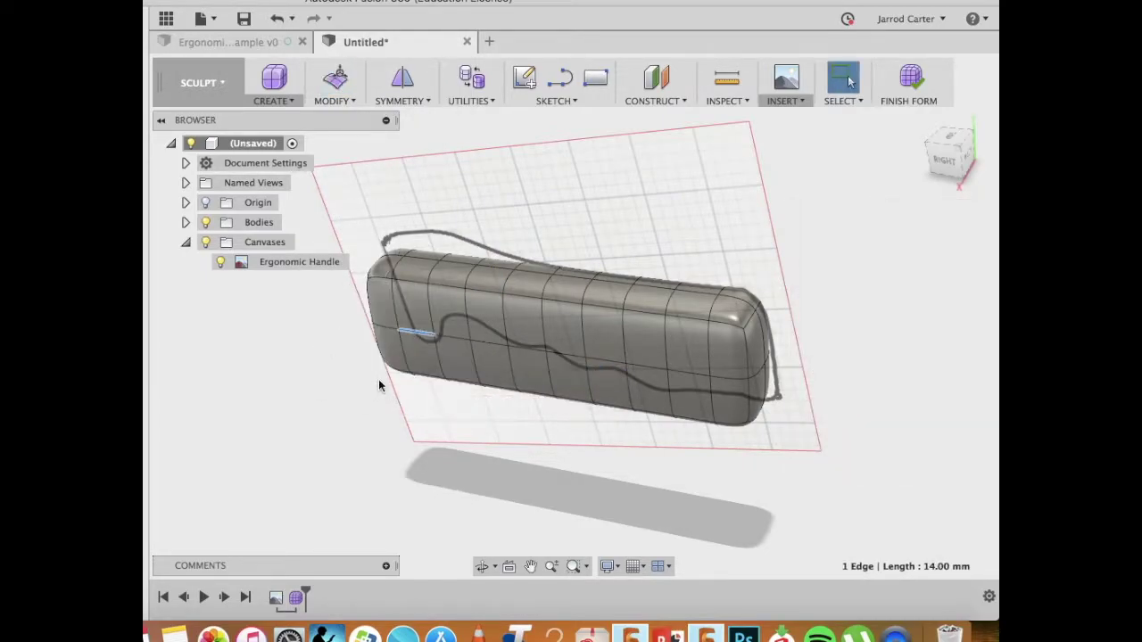
- Select three adjacent faces on the body's left end and start reshaping them with Edit Form
left_click(273, 437)
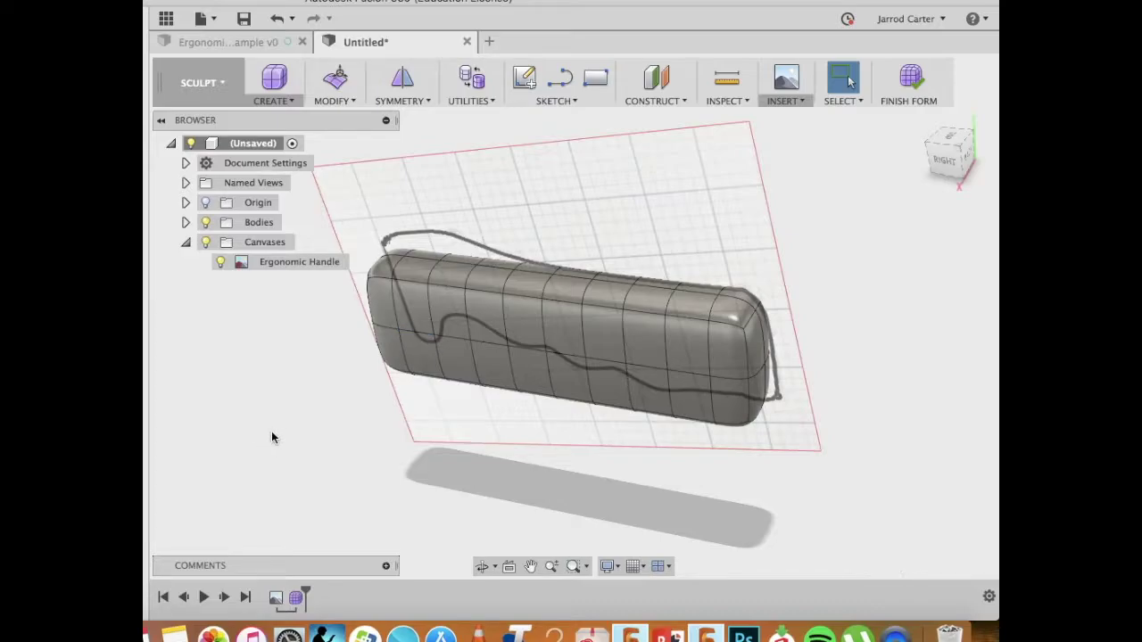
left_click(410, 308)
left_click(451, 316, "shift")
left_click(480, 322, "shift")
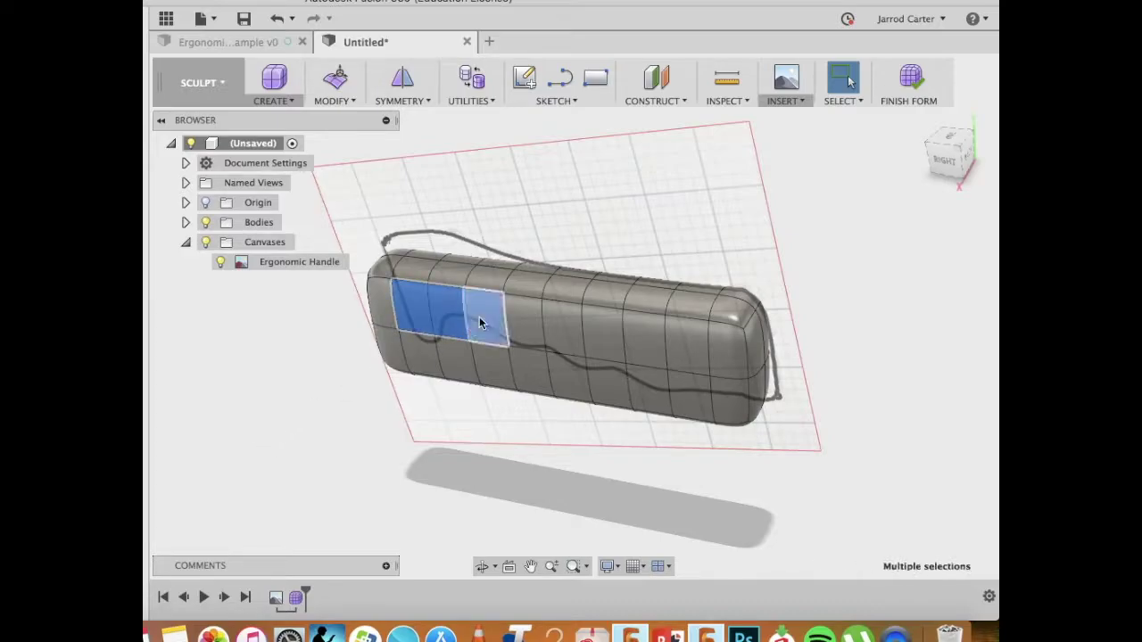
right_click(446, 311)
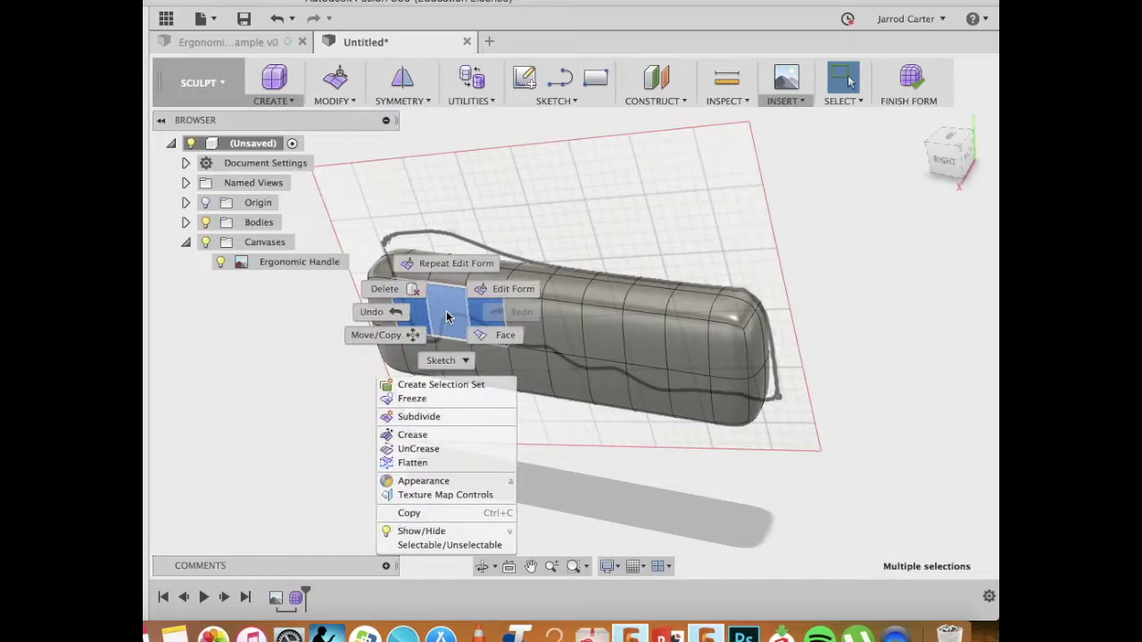
left_click(486, 291)
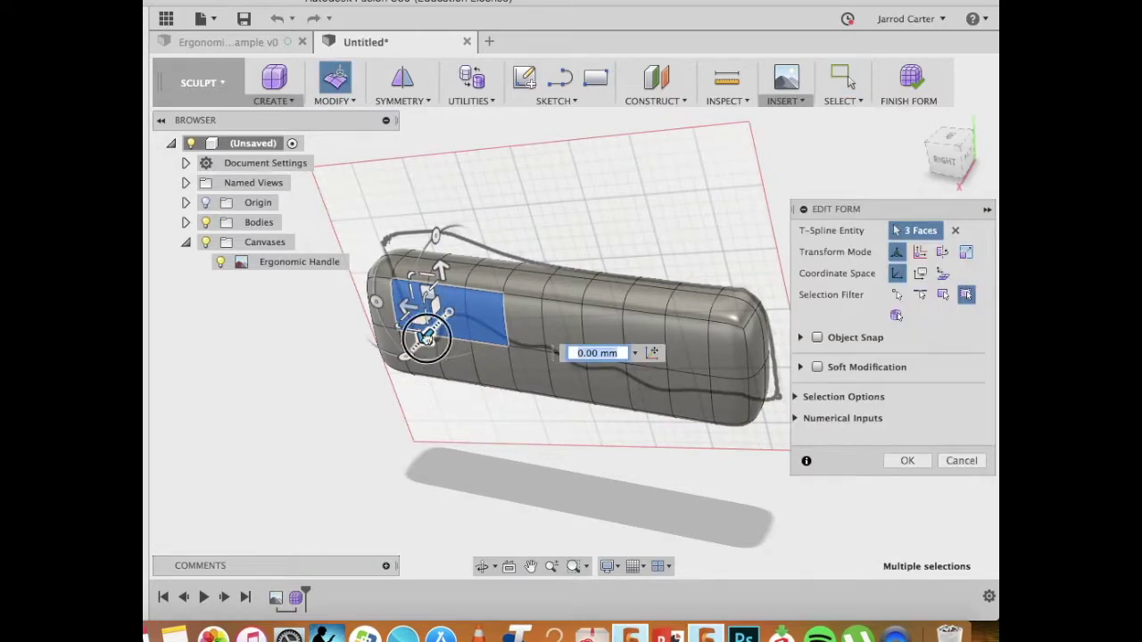
left_click(948, 140)
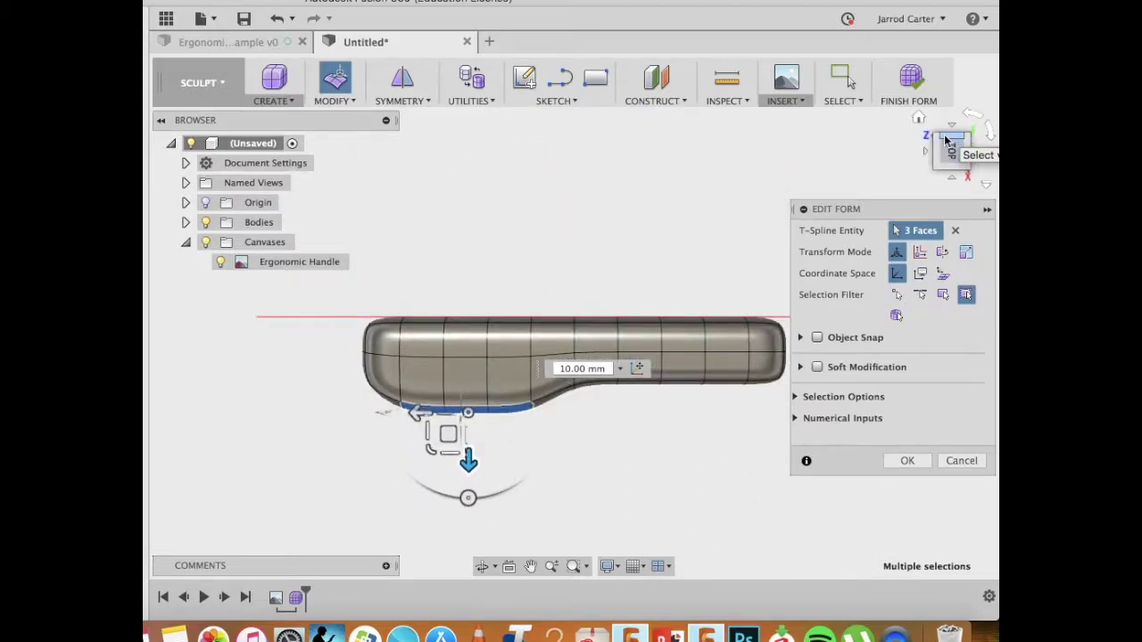
- Review the finished JC example handle from top and elevated views, then return to Untitled
left_click(243, 43)
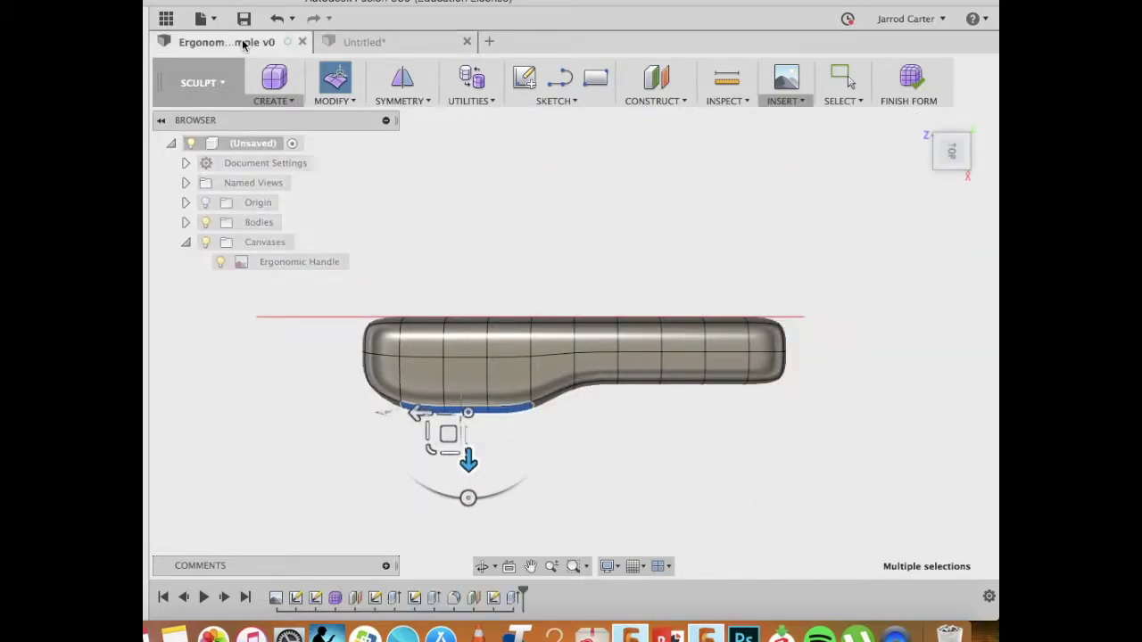
left_click(951, 138)
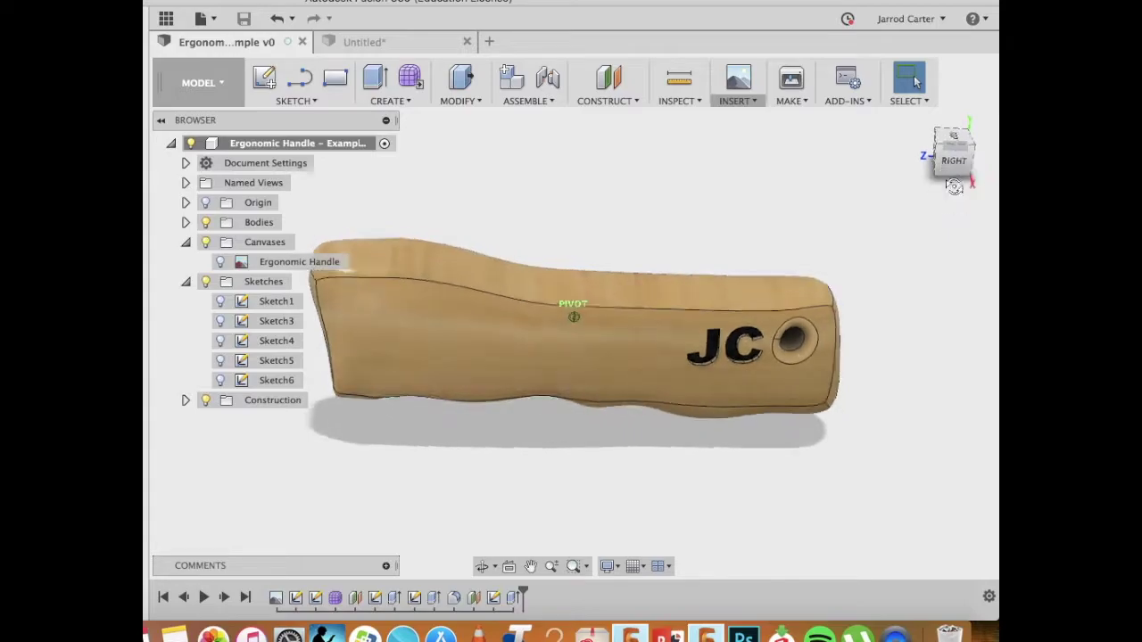
left_click(951, 138)
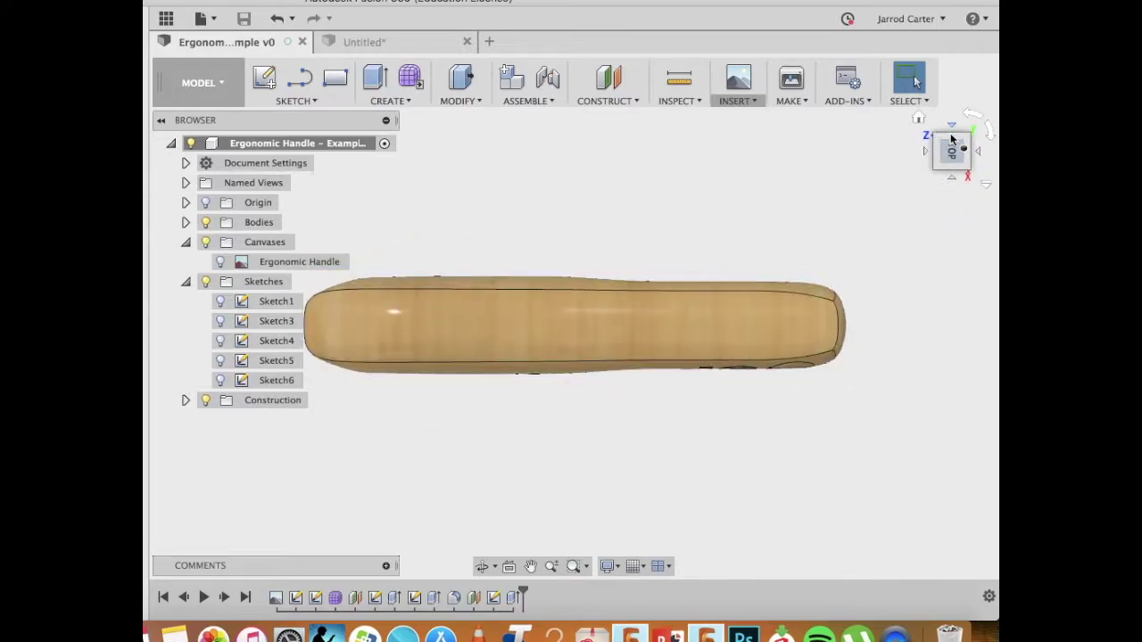
left_click(951, 114)
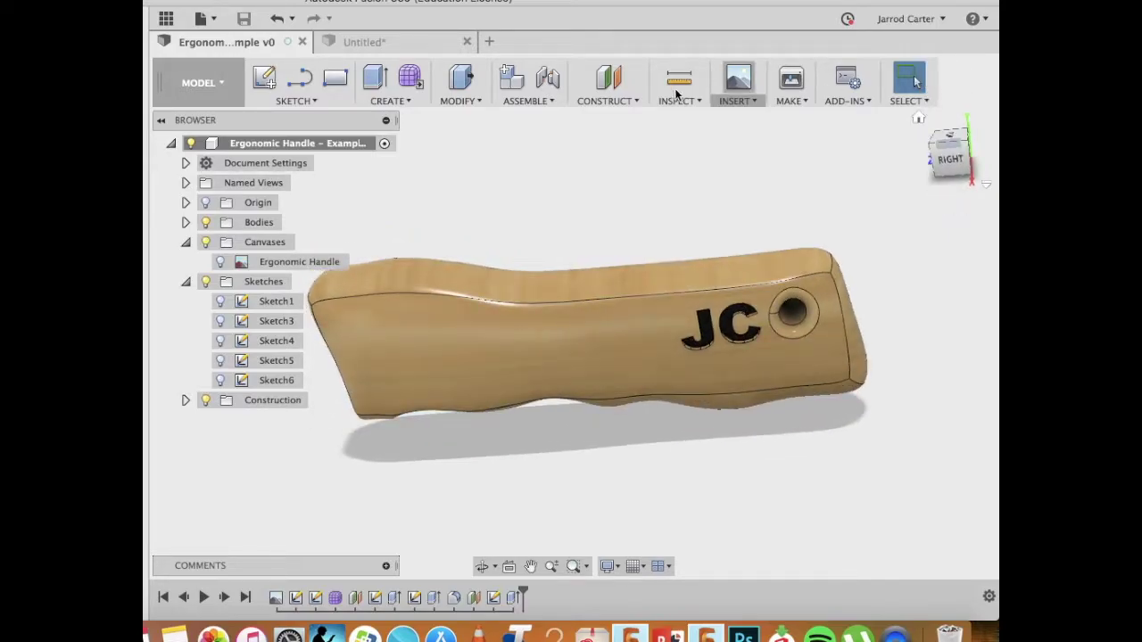
left_click(413, 41)
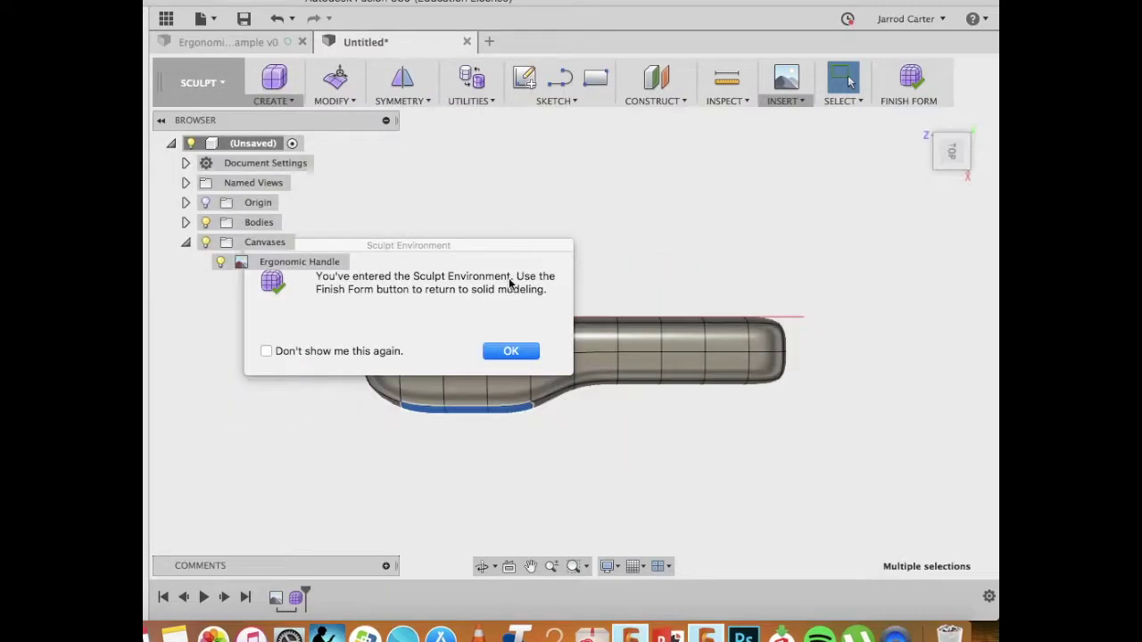
- Return to the Home view and hide the Ergonomic Handle canvas
left_click(521, 349)
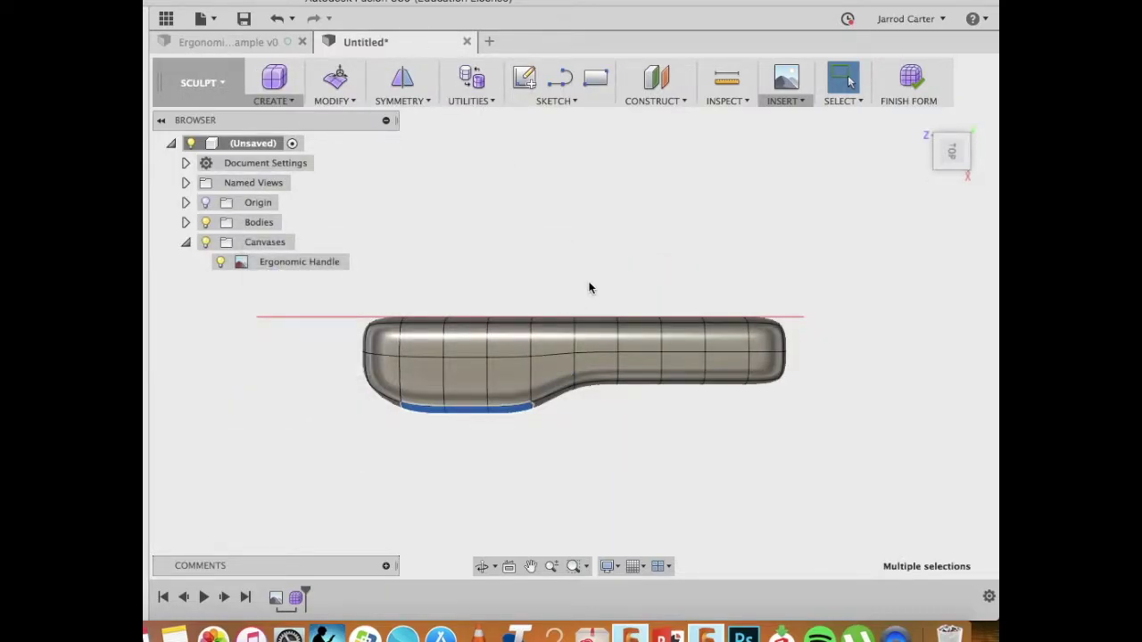
right_click(949, 159)
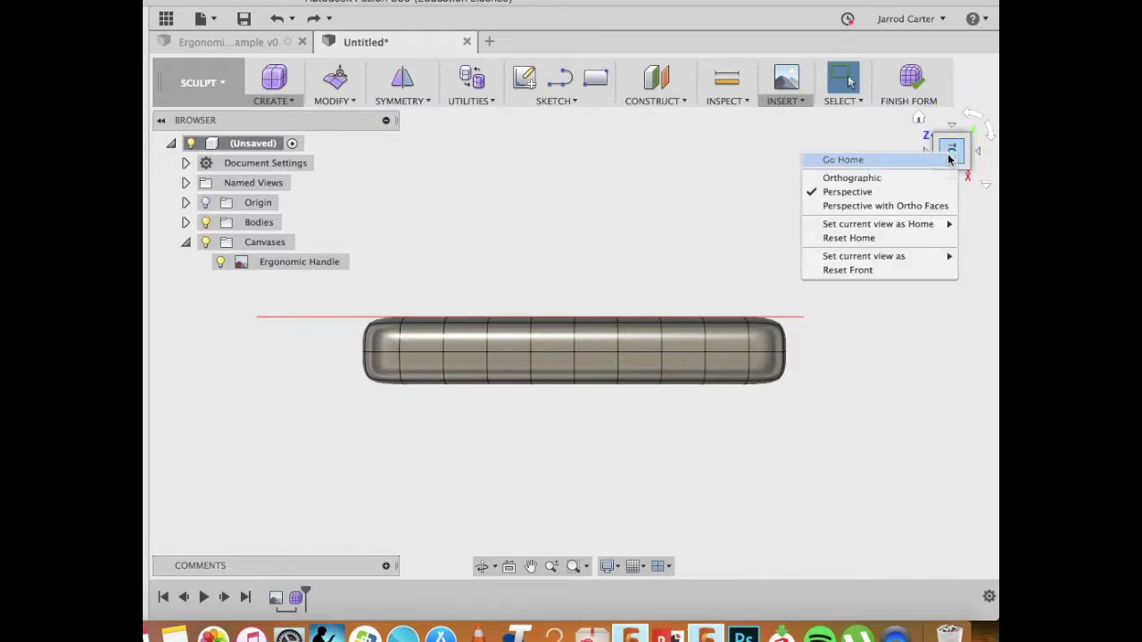
left_click(882, 133)
left_click(920, 122)
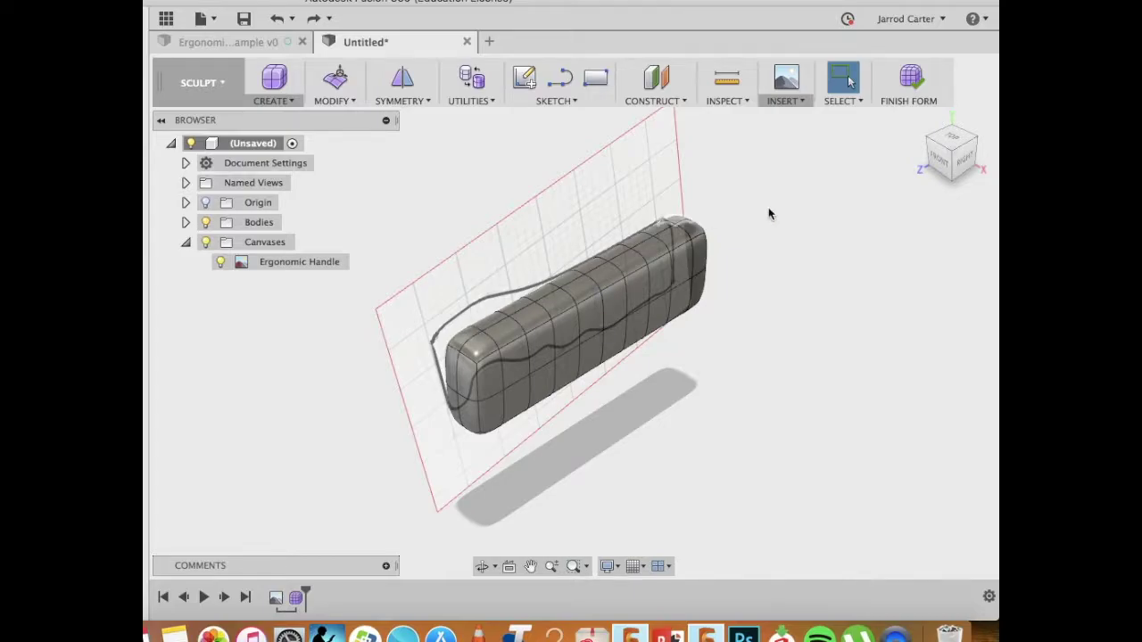
left_click(221, 262)
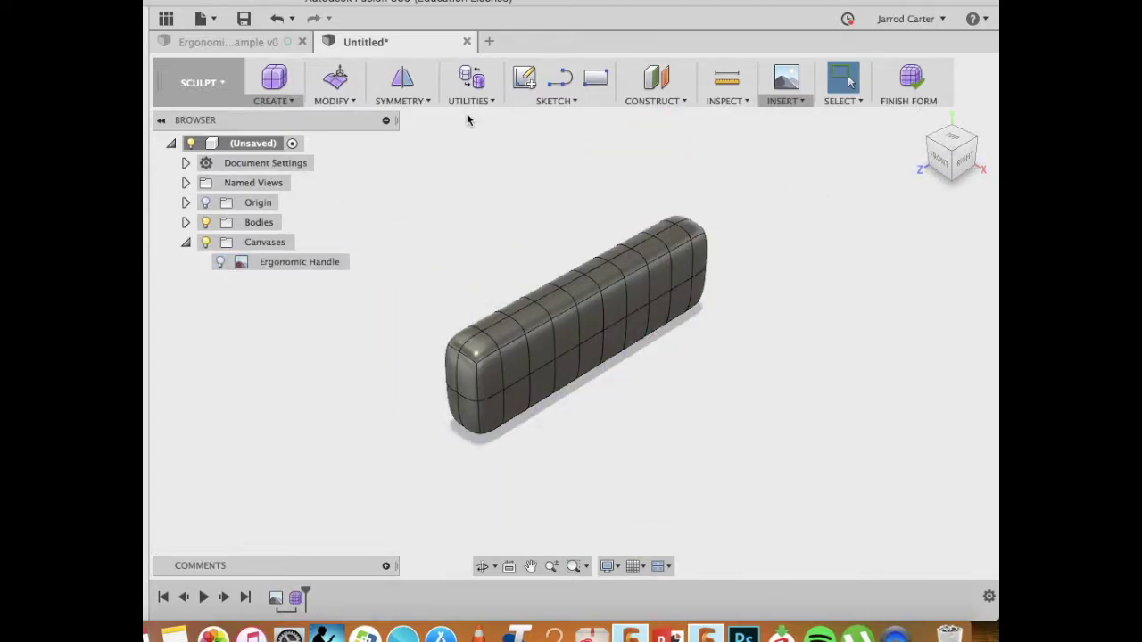
- Apply Mirror – Internal symmetry using two opposite faces on the handle's top
left_click(410, 104)
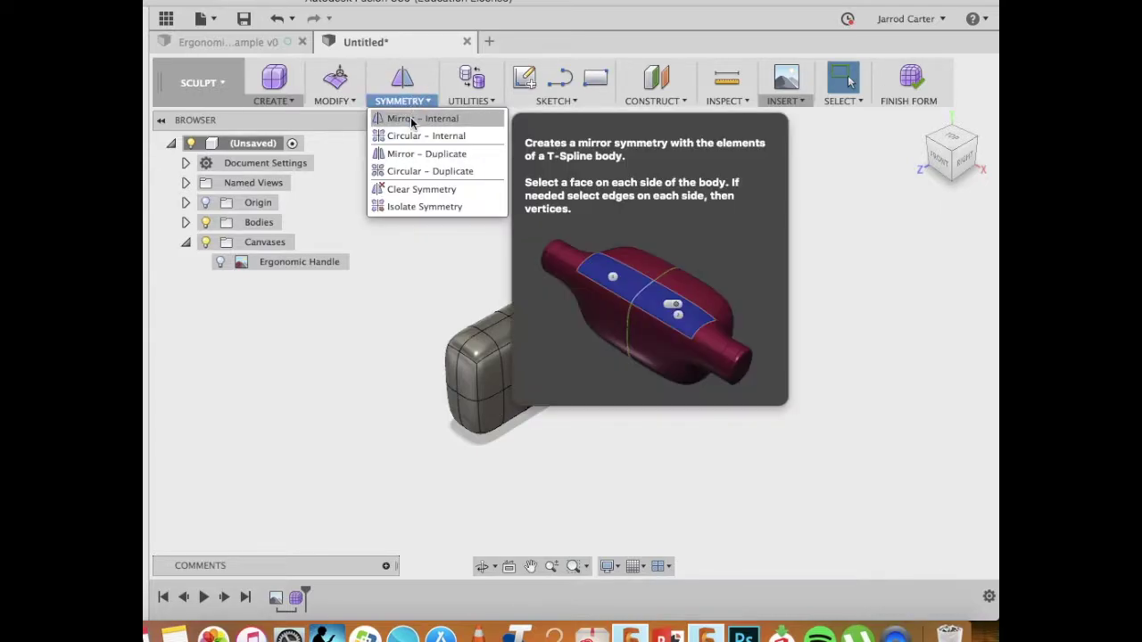
left_click(412, 120)
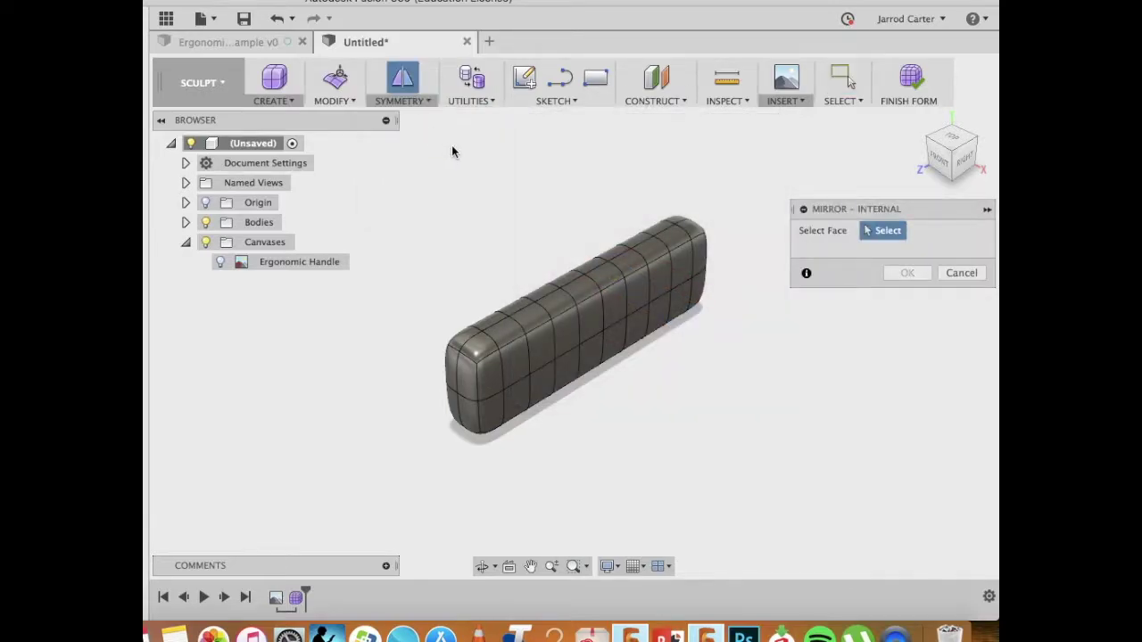
left_click(568, 310)
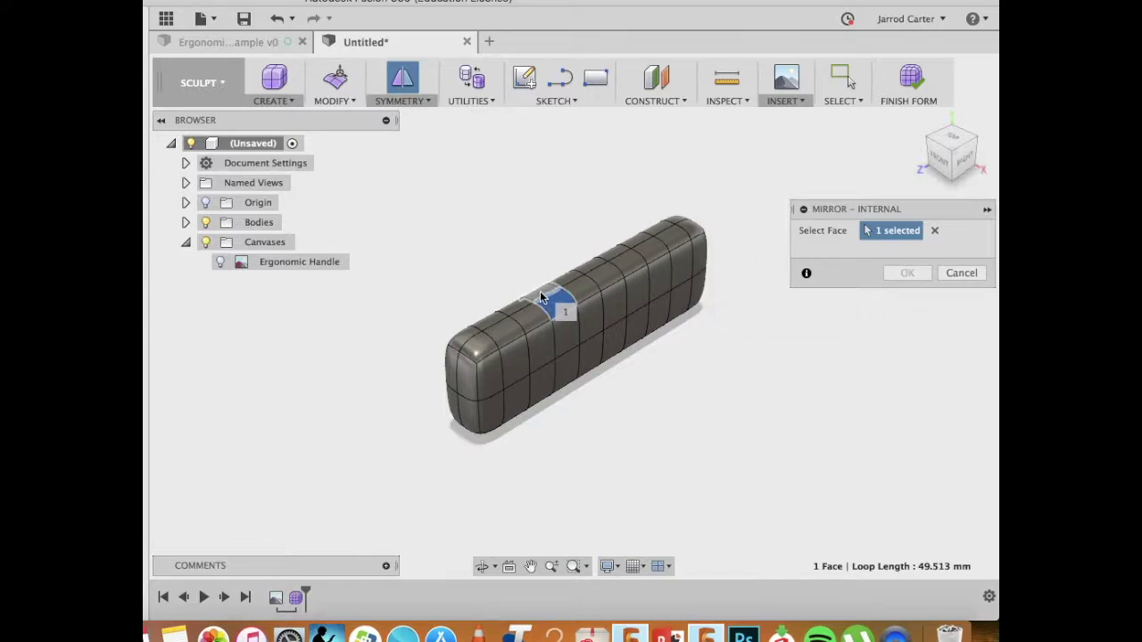
left_click(542, 297)
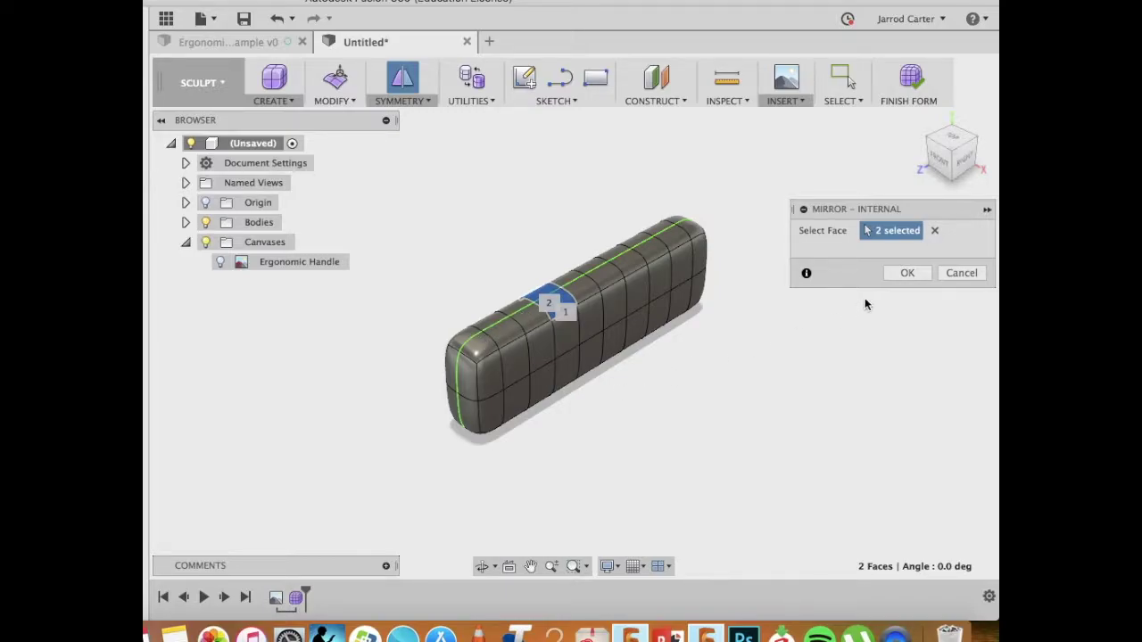
left_click(907, 273)
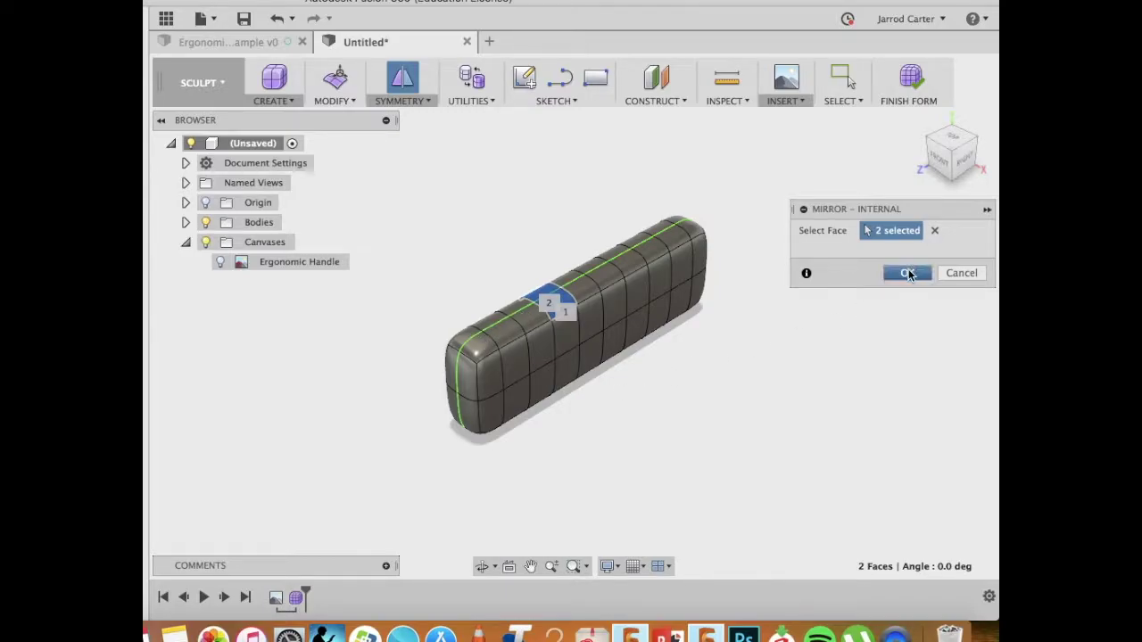
left_click(417, 106)
- Try pulling a front vertex out 20 mm with Edit Form, view from Top, then undo it
left_click(414, 102)
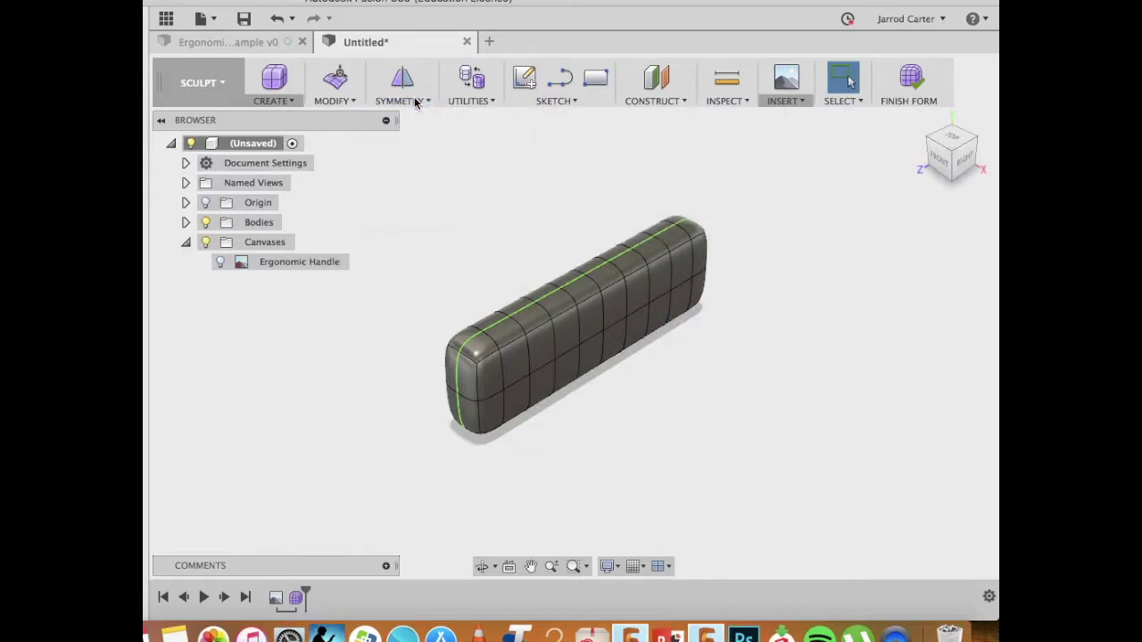
left_click(532, 377)
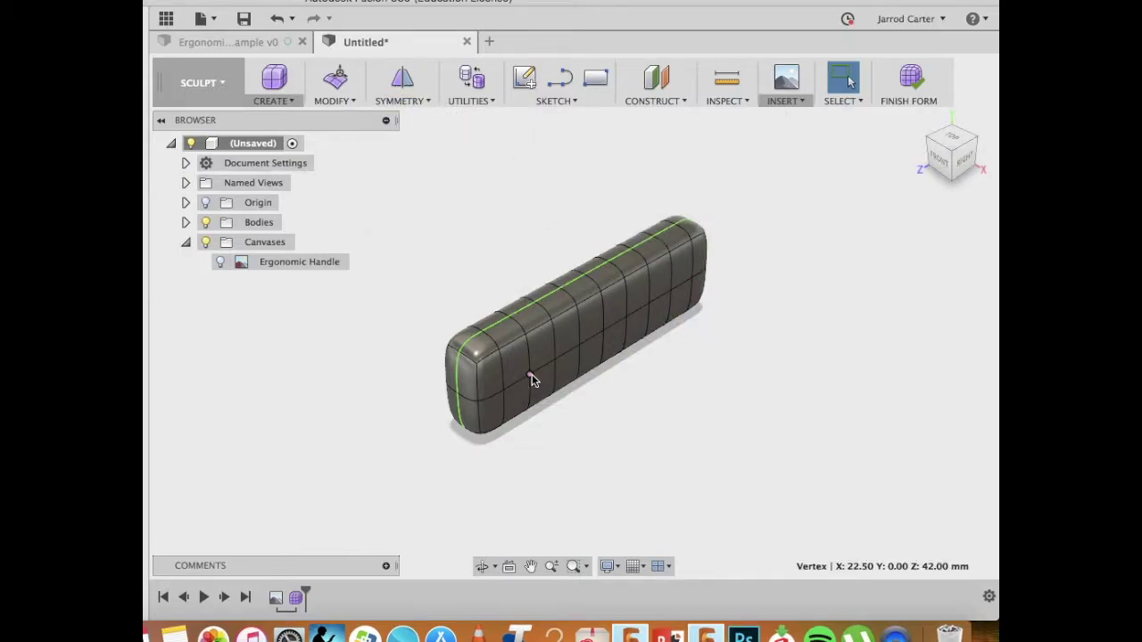
right_click(531, 376)
left_click(571, 357)
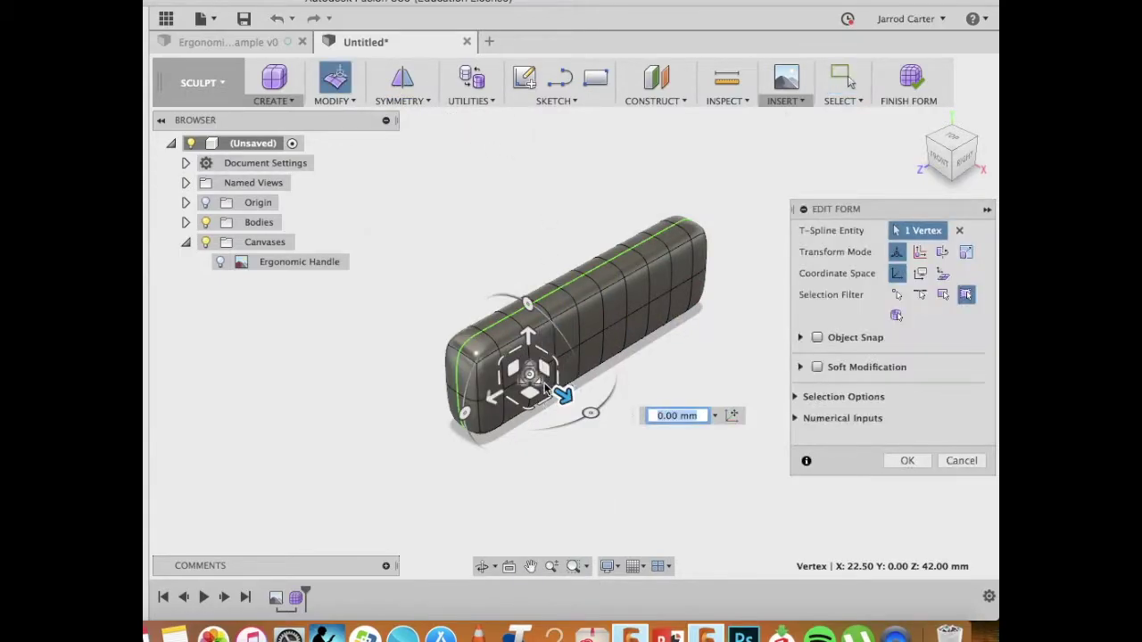
left_click_drag(564, 398, 598, 415)
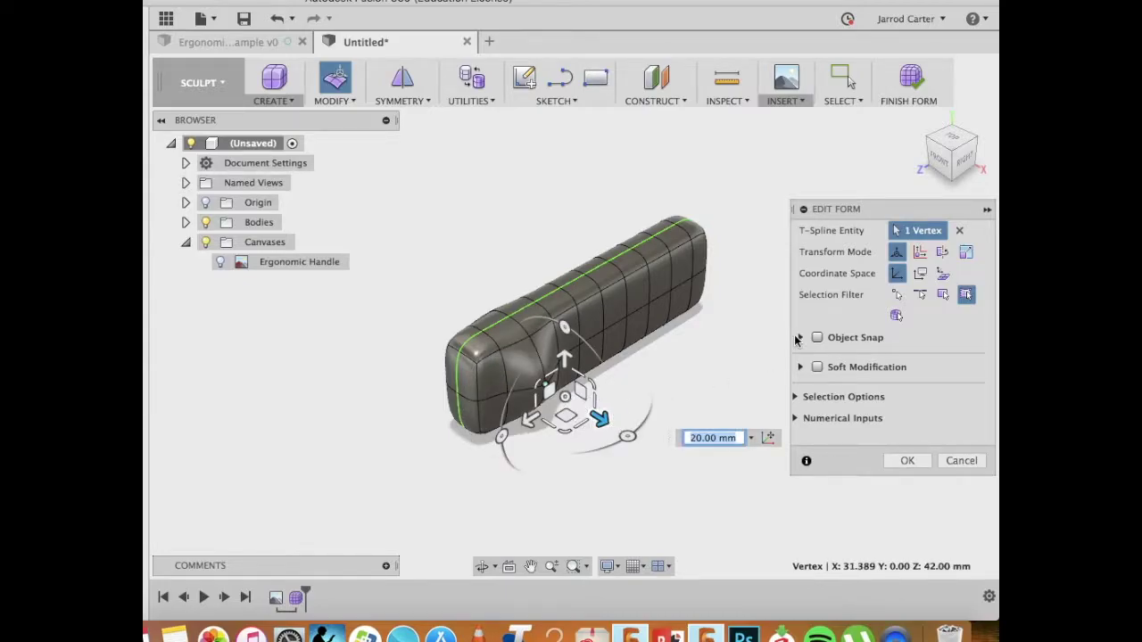
left_click(955, 146)
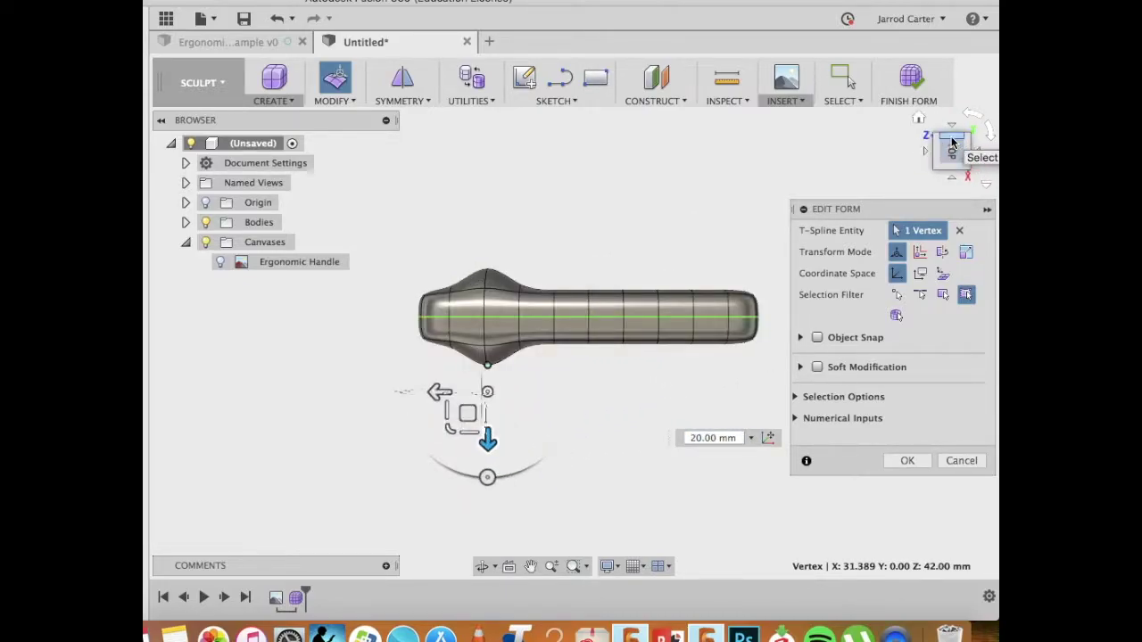
key("super+z")
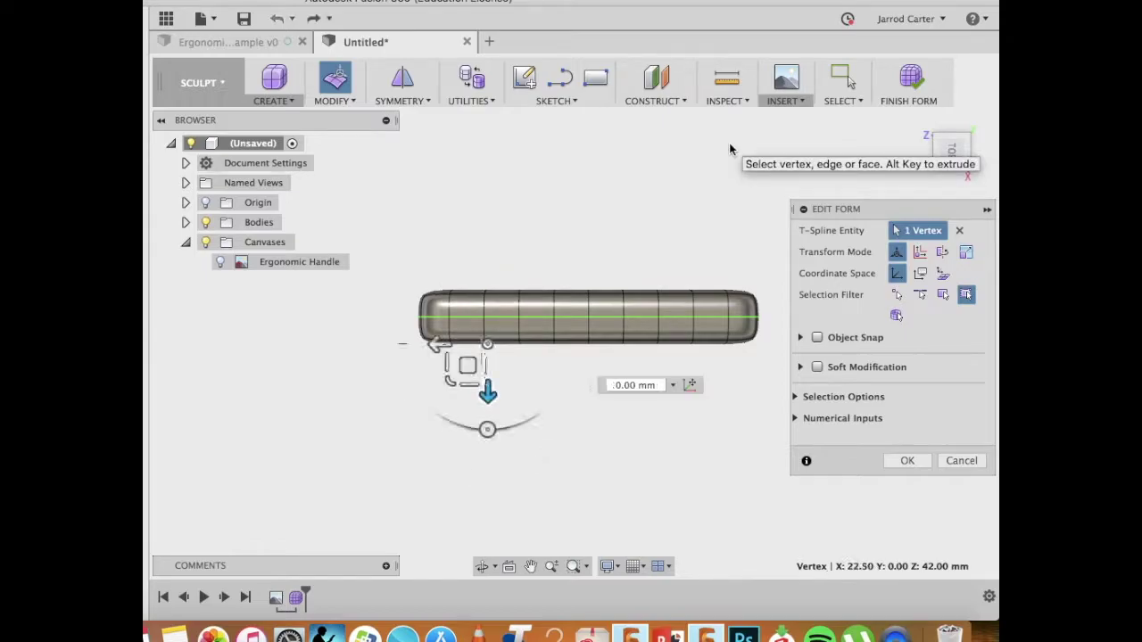
- Cancel the form edit, switch to the Right view, and show the Ergonomic Handle canvas again
left_click(962, 460)
left_click(948, 159)
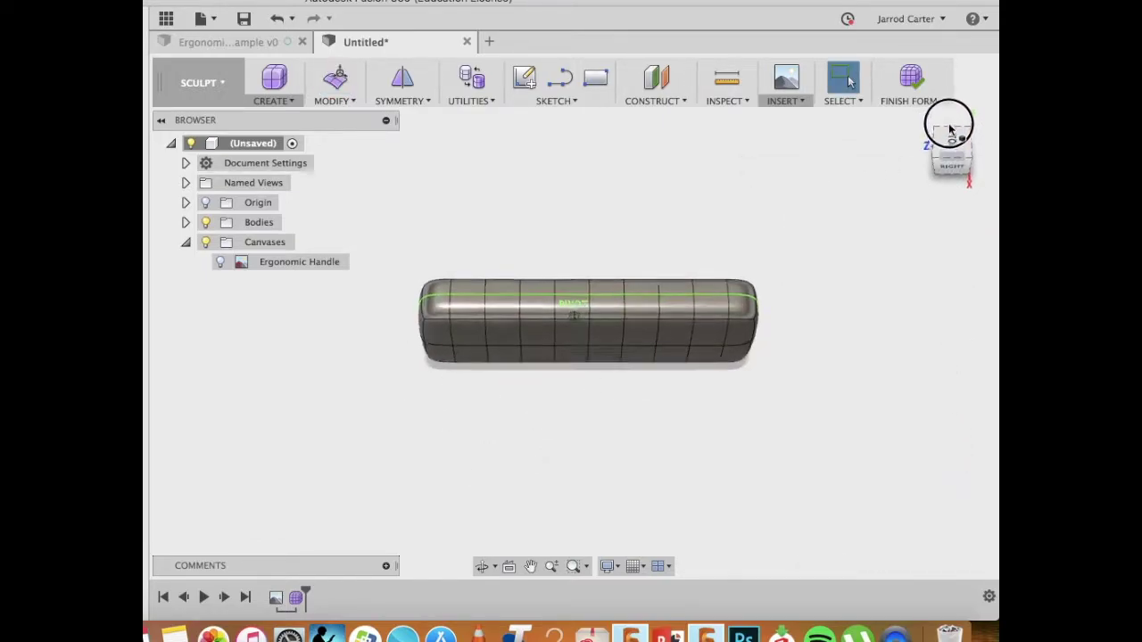
left_click(953, 169)
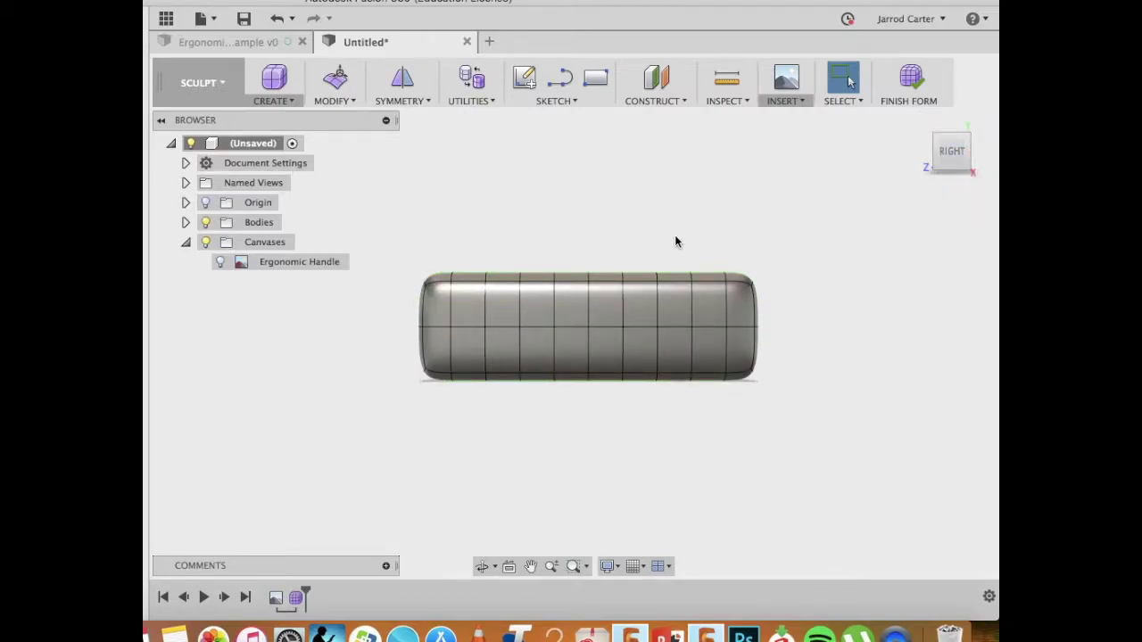
key("F6")
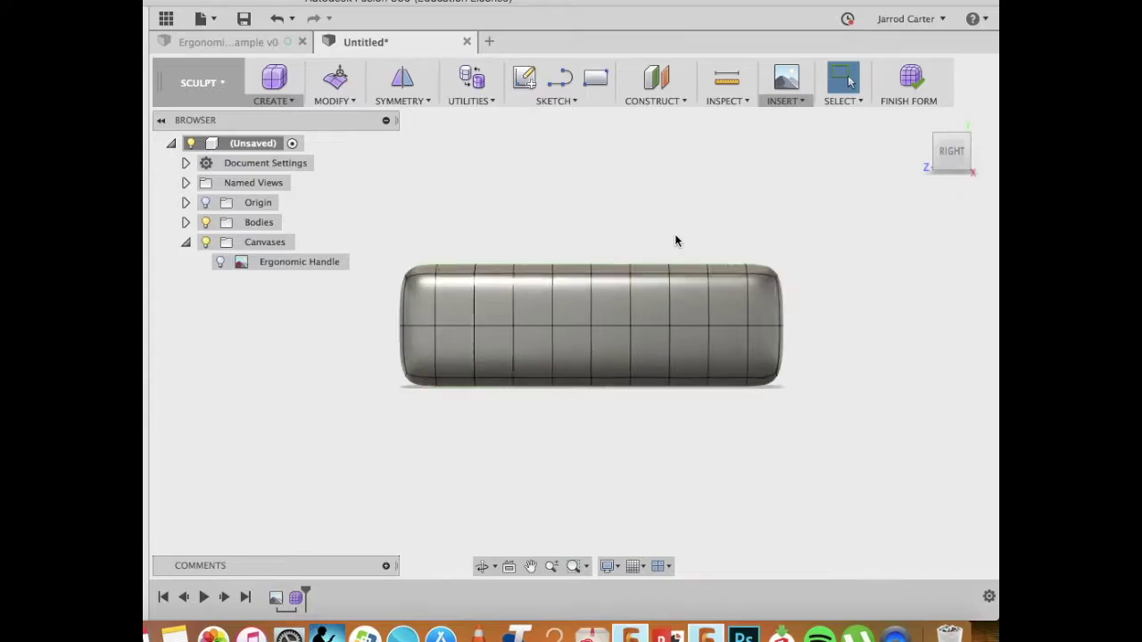
left_click(220, 262)
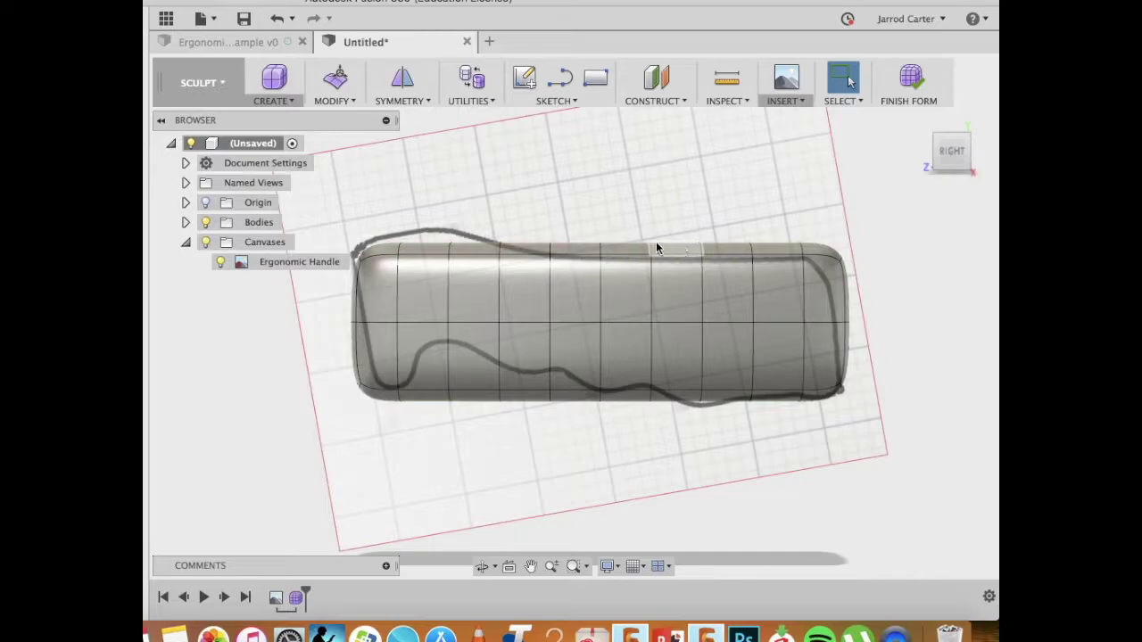
- Raise the top edge near the left end with Edit Form to follow the canvas outline
left_click(428, 246)
right_click(428, 246)
left_click(486, 219)
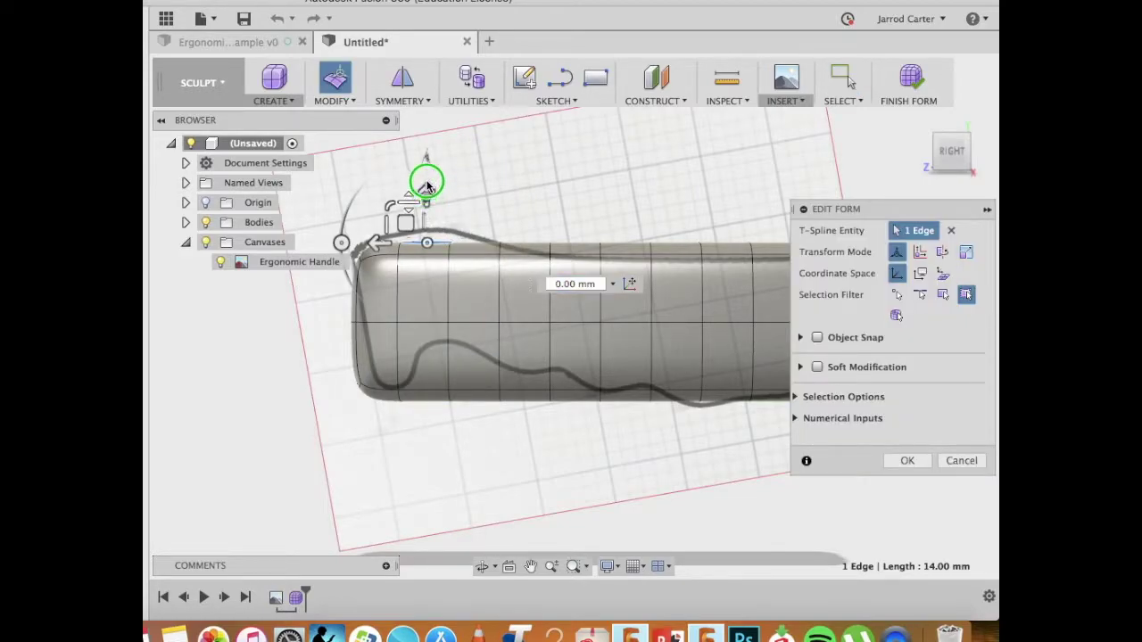
right_click(430, 185)
key("Escape")
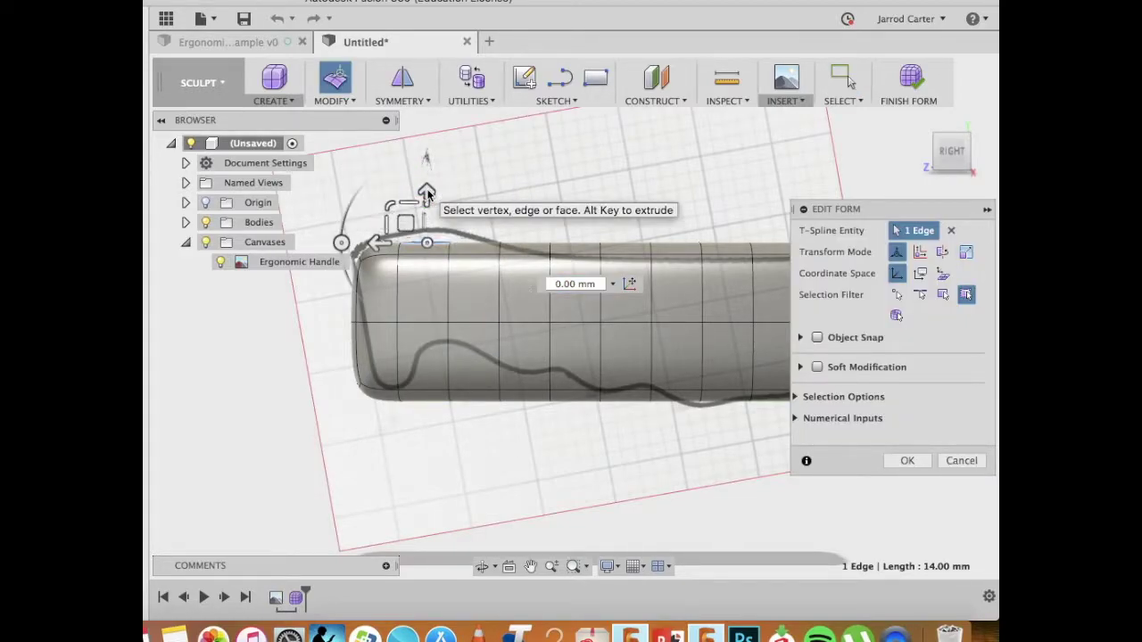
left_click_drag(428, 191, 429, 172)
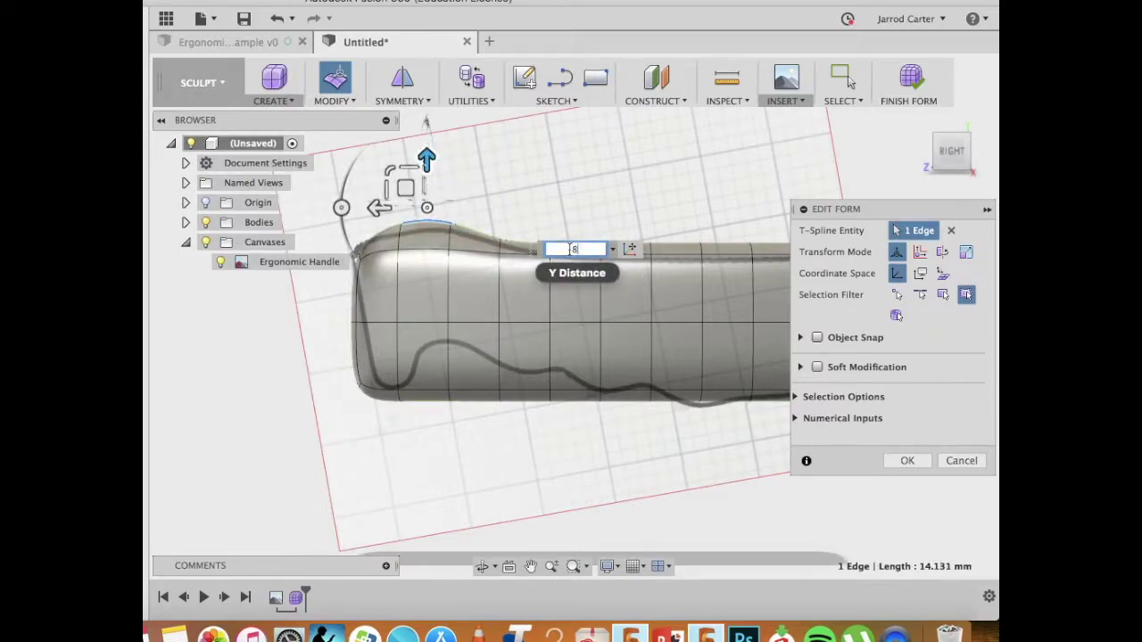
key("Return")
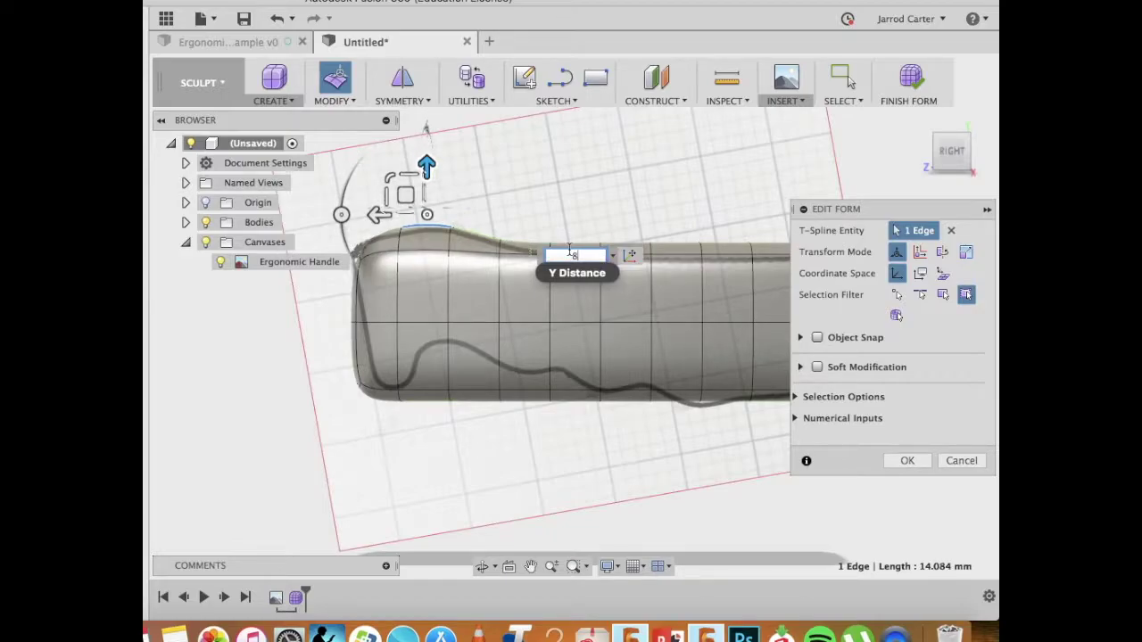
key("Return")
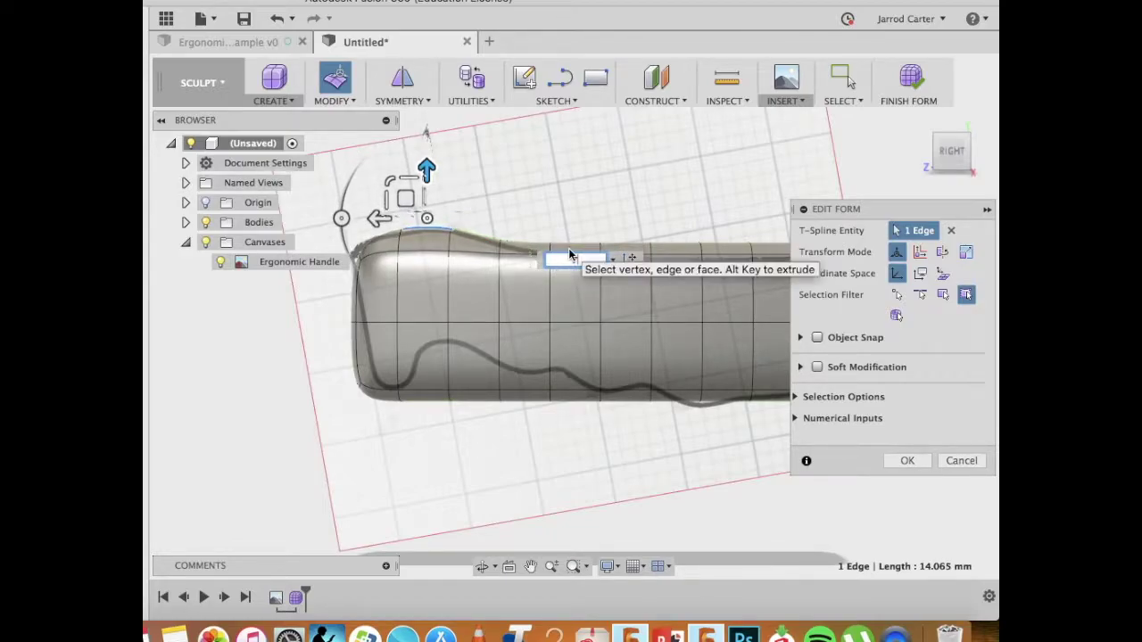
key("Return")
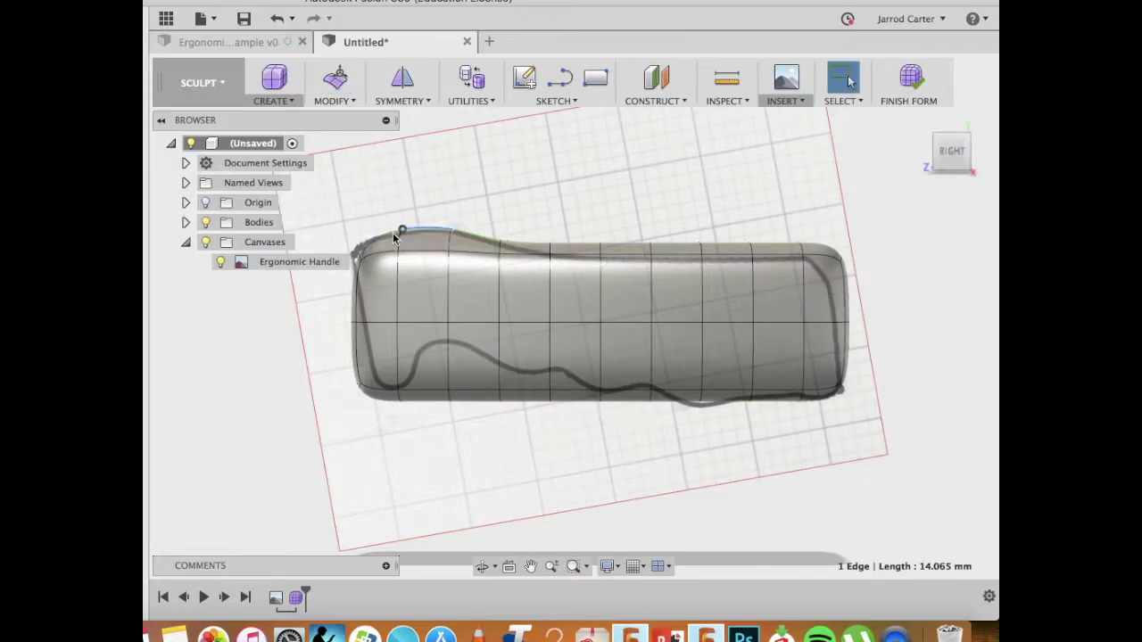
scroll(657, 296, "right", 3)
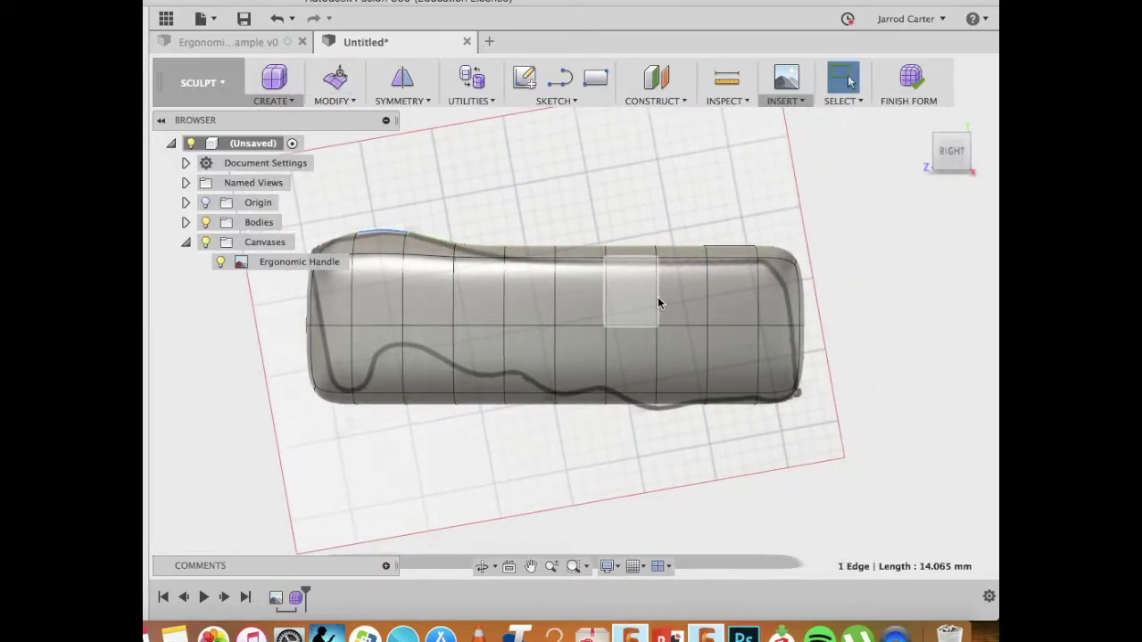
- Select the six top edges along the handle's right portion, excluding the corner face
right_click(540, 249)
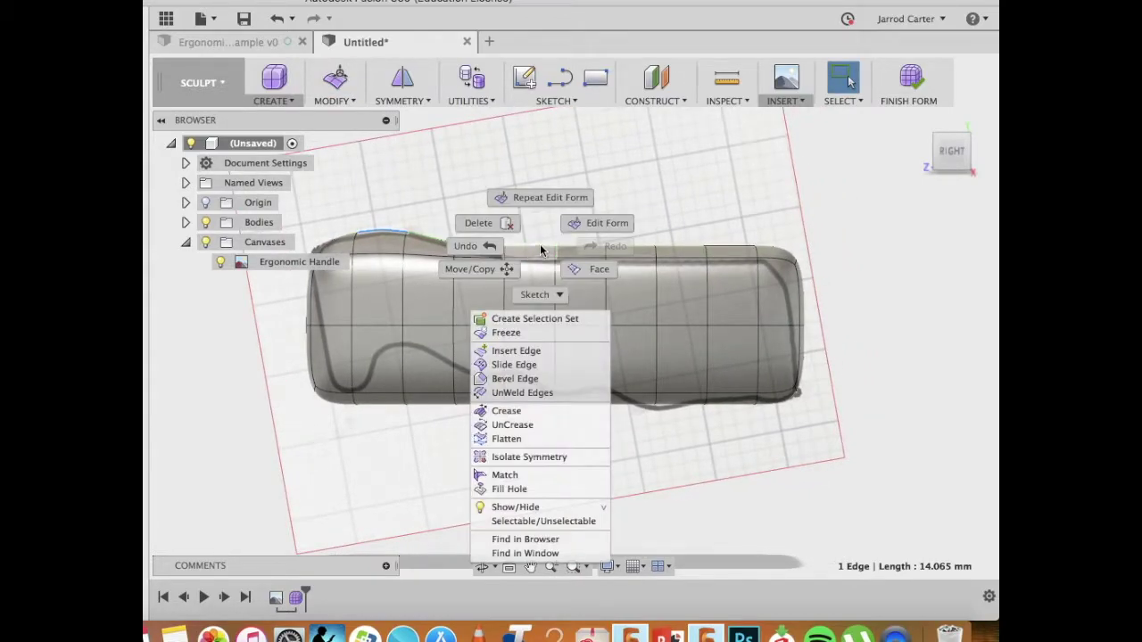
left_click(540, 245)
right_click(539, 250)
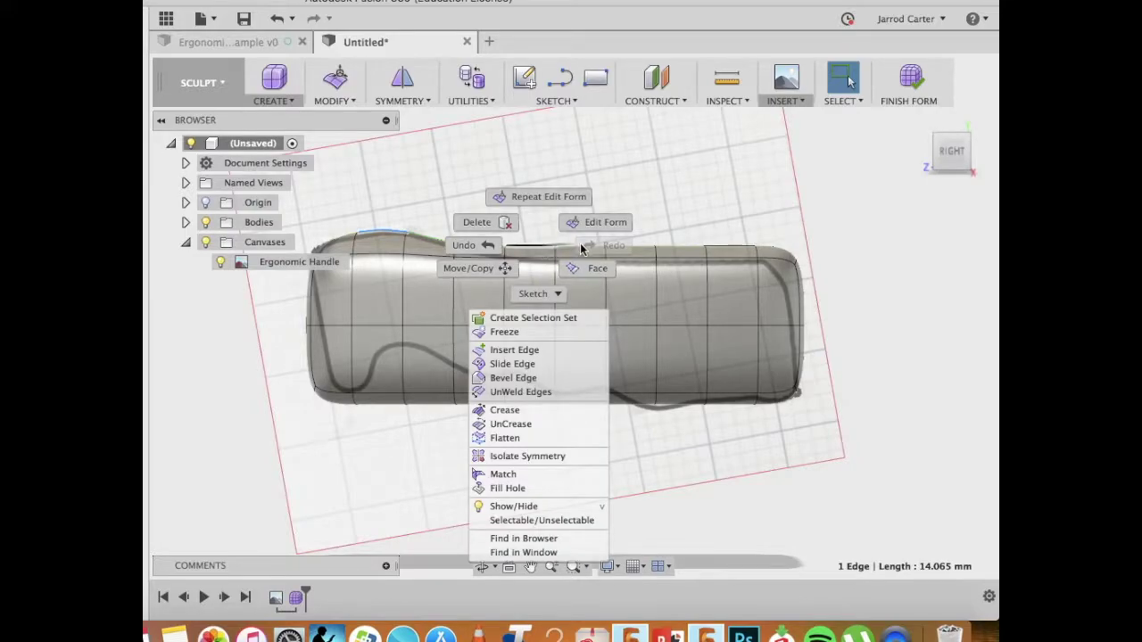
left_click(730, 219)
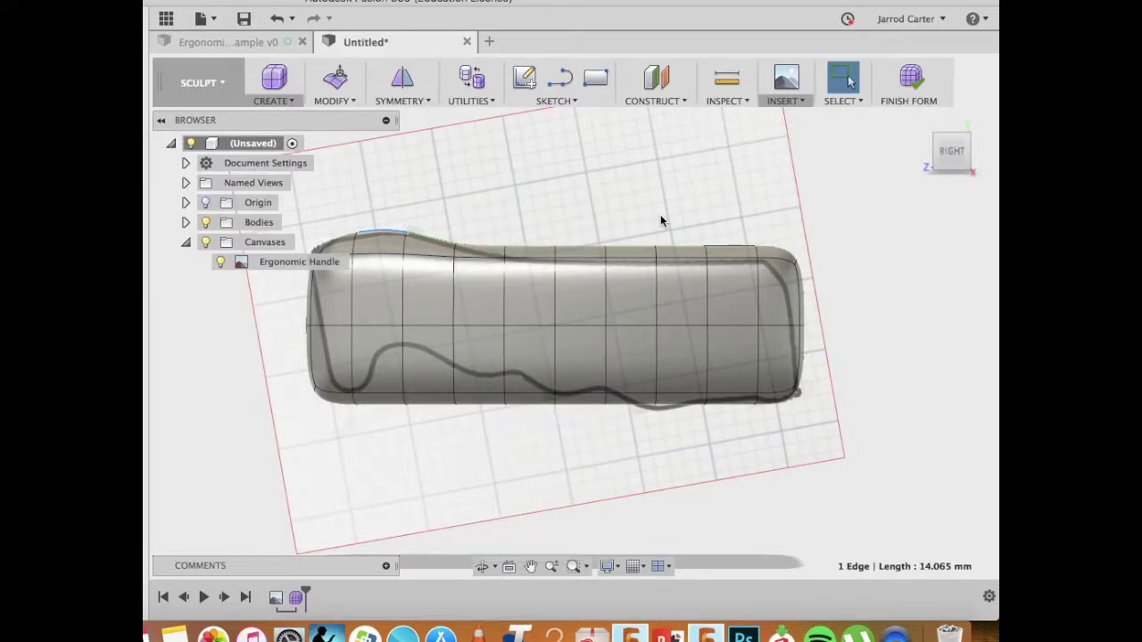
left_click(540, 249)
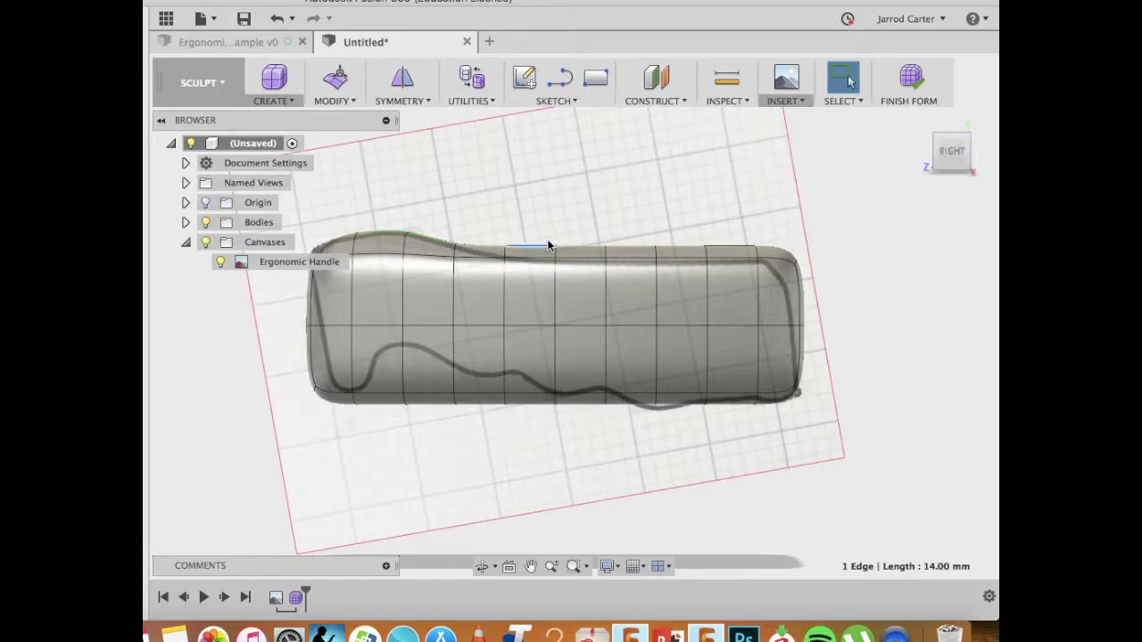
left_click(581, 247, "shift")
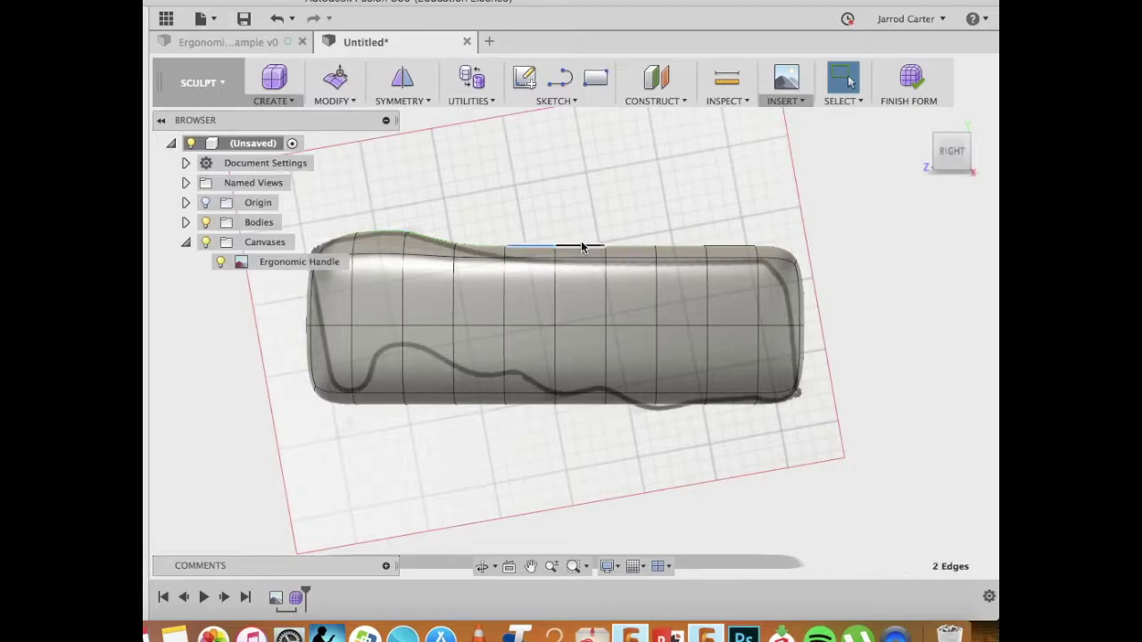
left_click(626, 251, "shift")
left_click(626, 250, "shift")
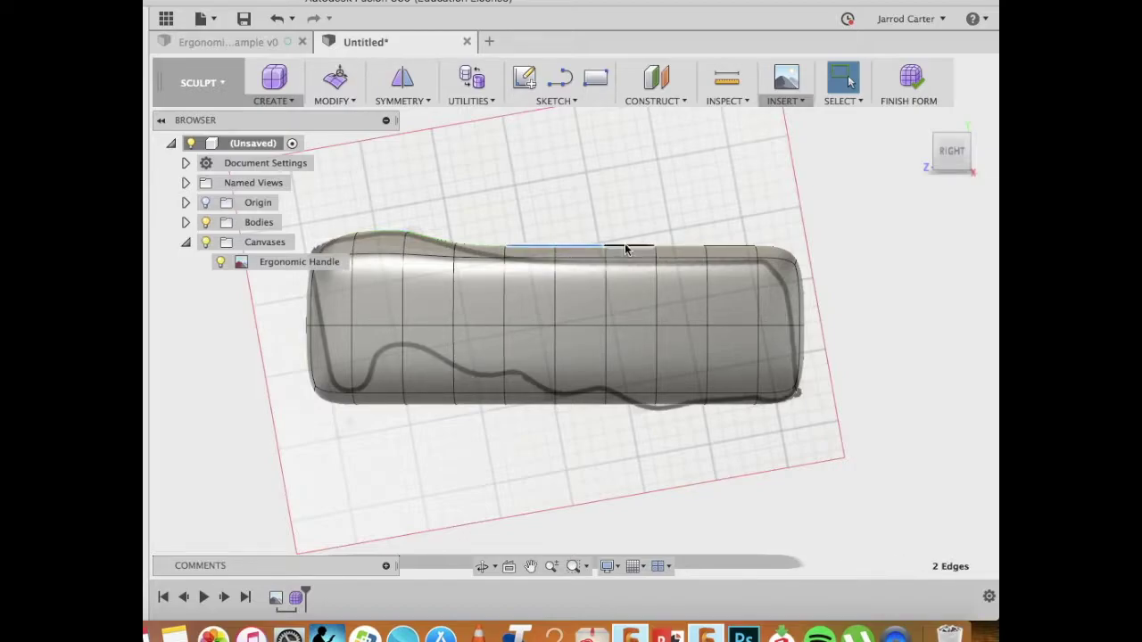
left_click(626, 250, "shift")
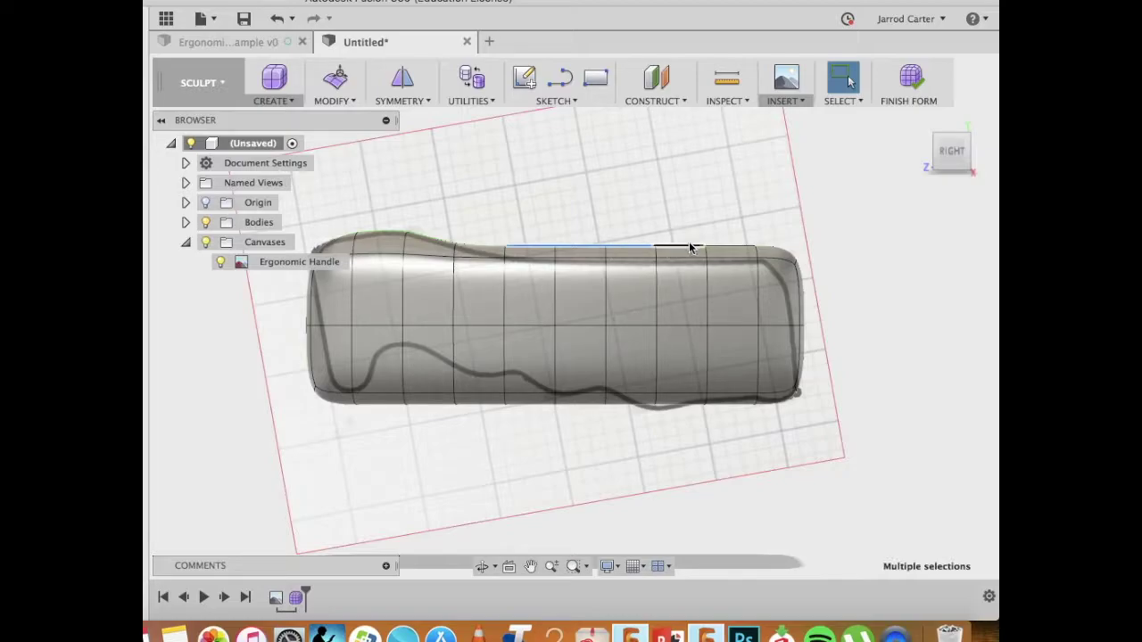
left_click(773, 255, "shift")
- Lower the selected top edges 10 mm with Edit Form
right_click(677, 248)
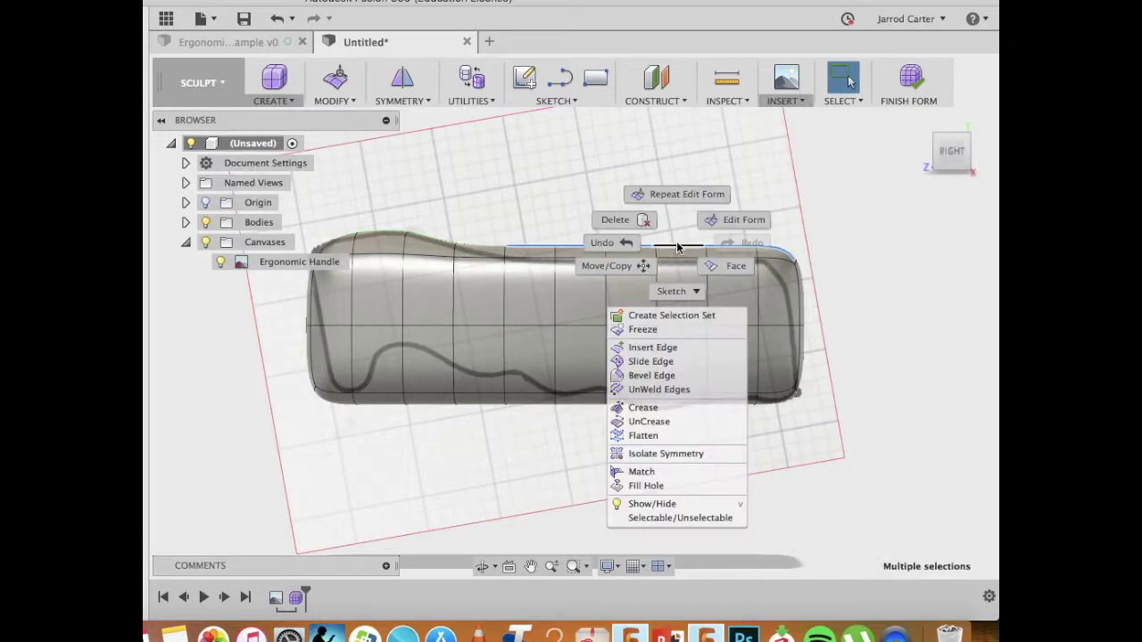
left_click(725, 220)
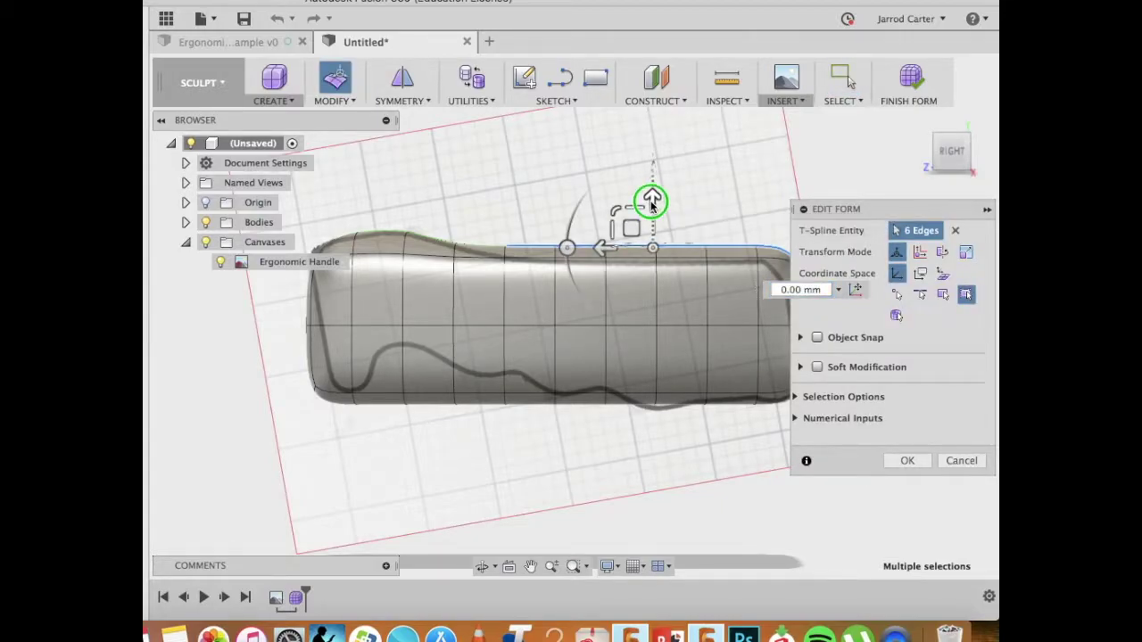
right_click(652, 204)
key("Escape")
left_click_drag(650, 199, 652, 230)
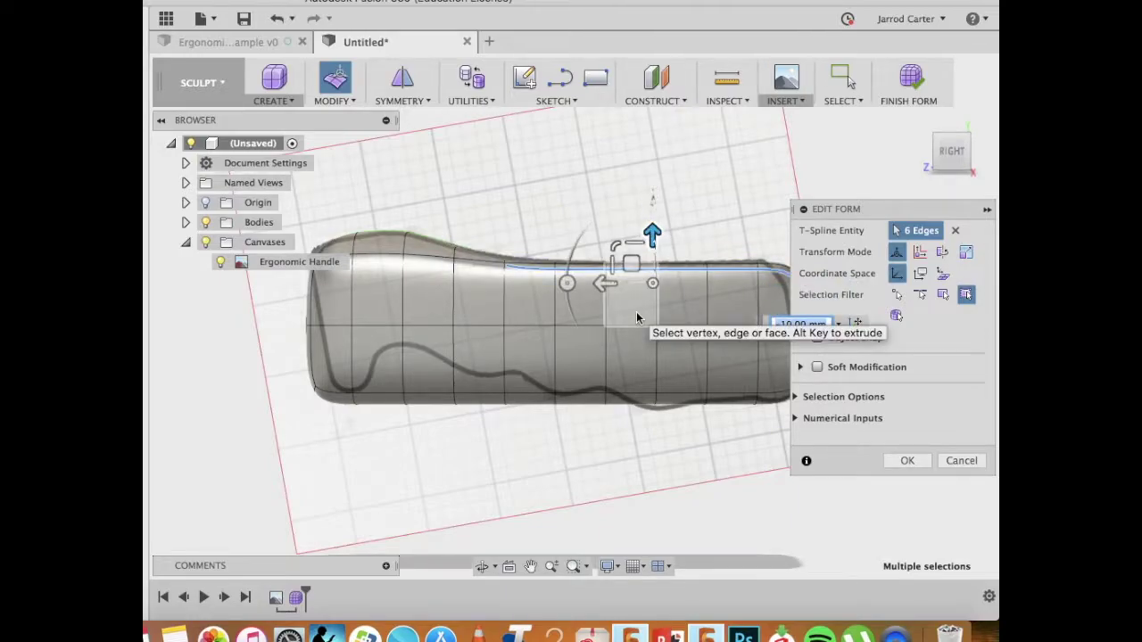
scroll(636, 312, "right", 3)
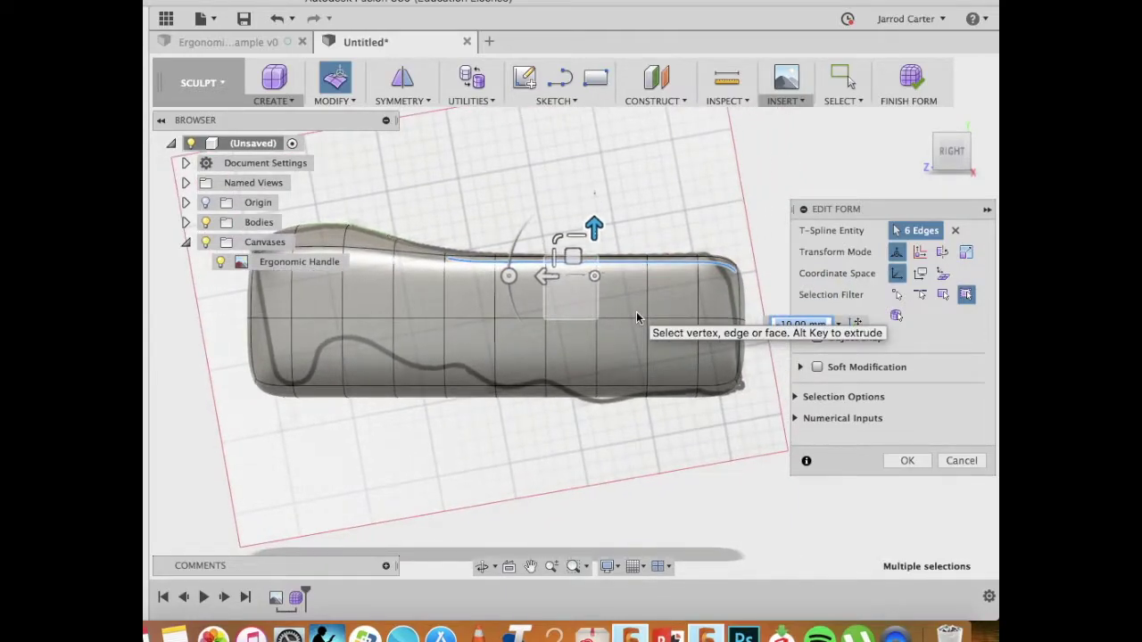
key("Return")
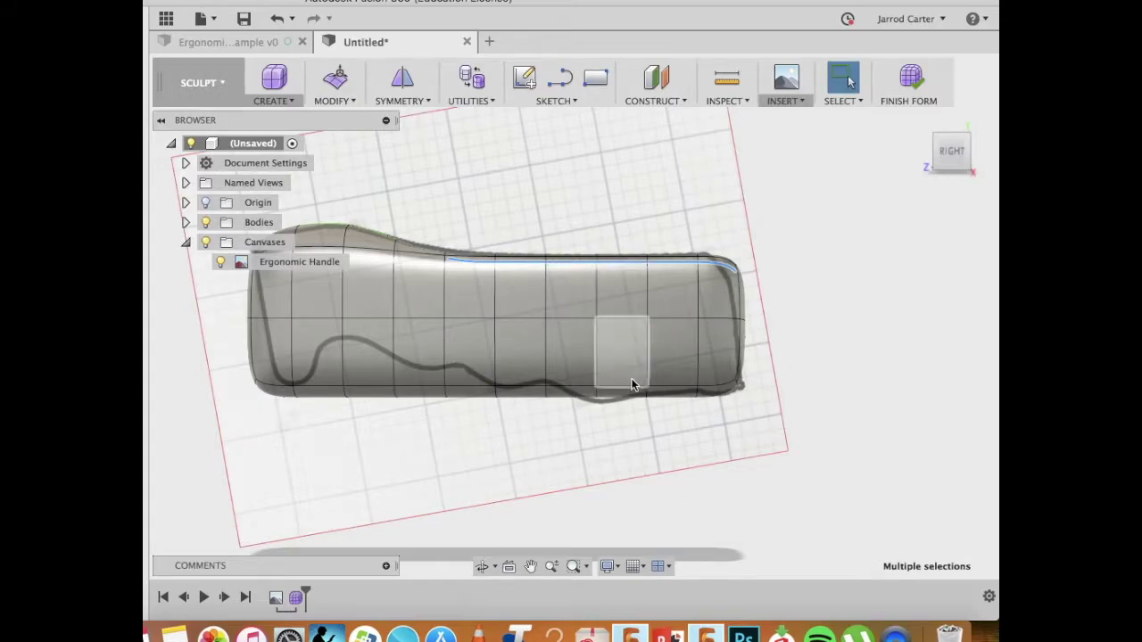
- Orbit to an angled view and select the edge at the handle's top-right corner
left_click(834, 328)
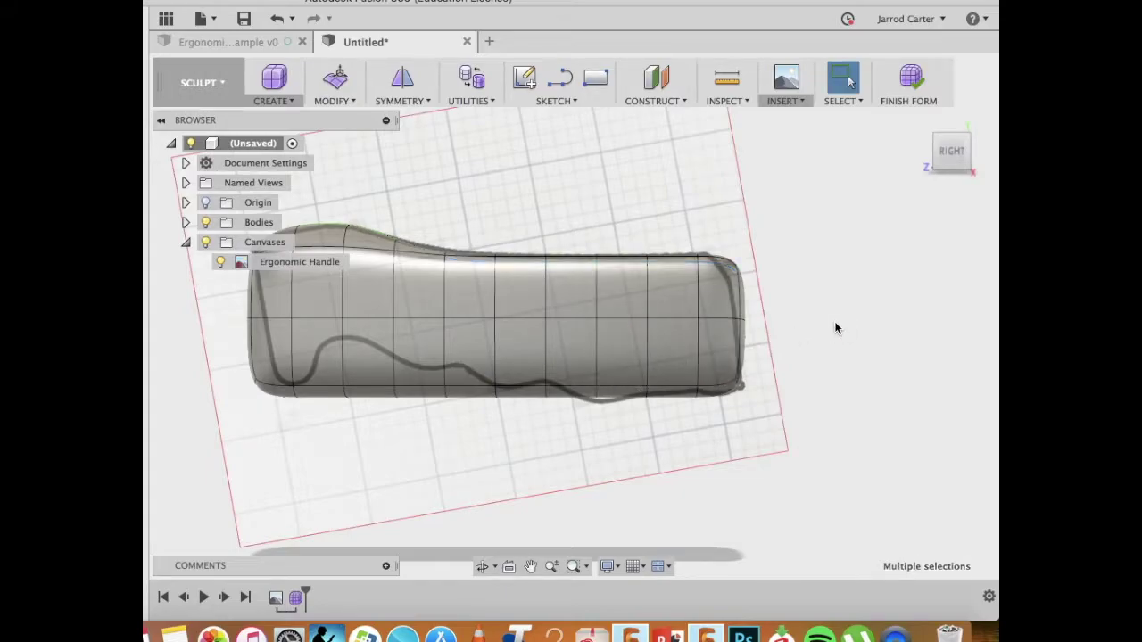
left_click(952, 159)
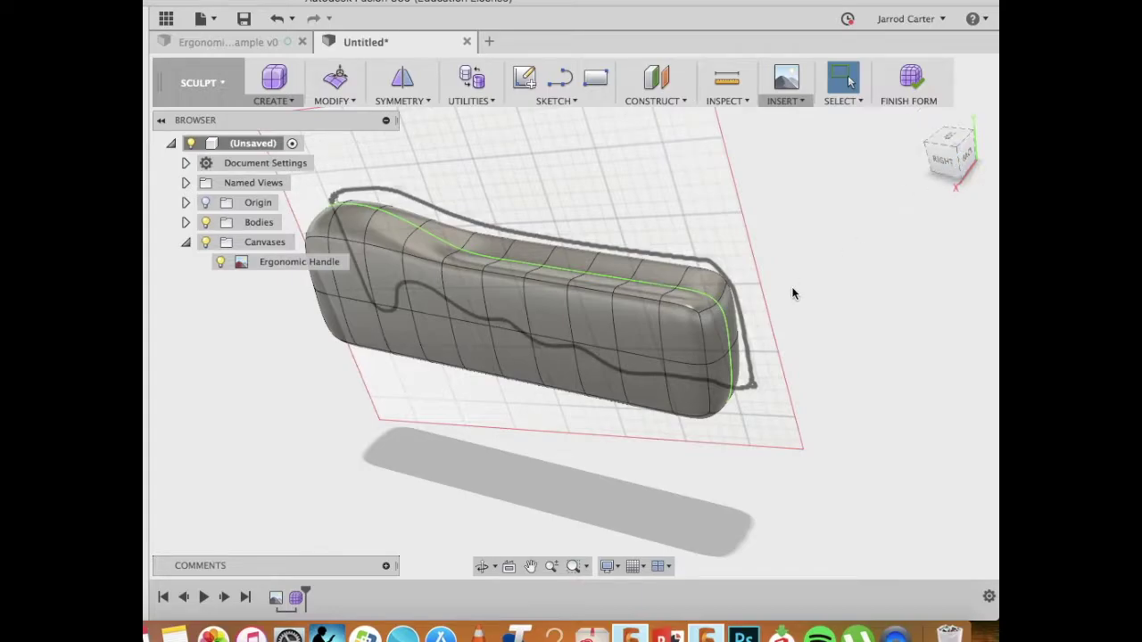
scroll(793, 293, "up", 3)
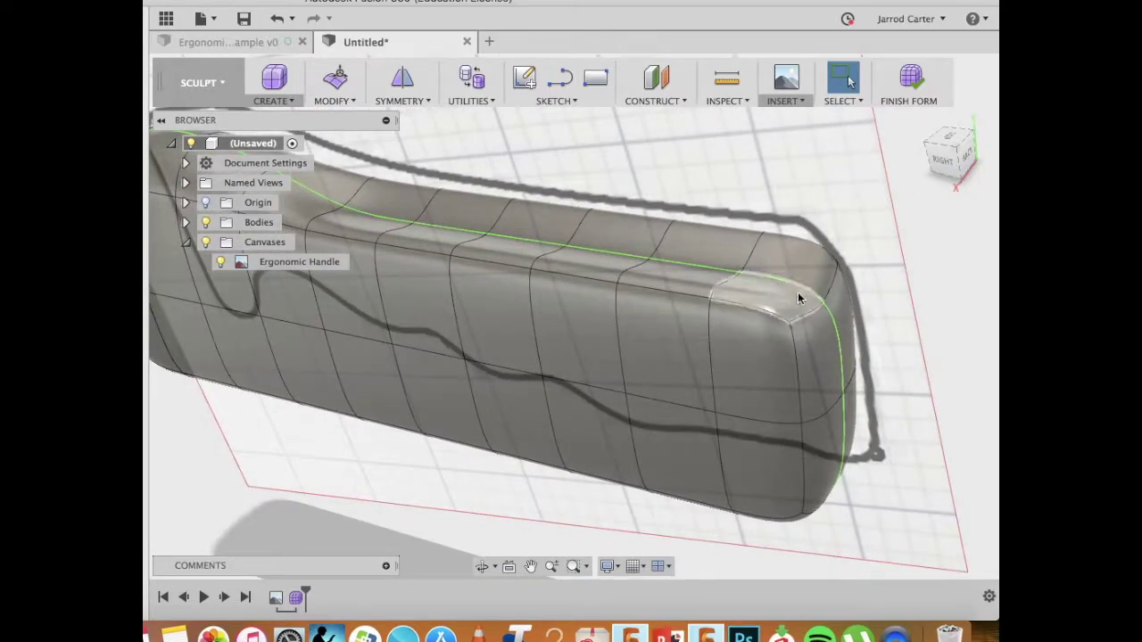
left_click(814, 319)
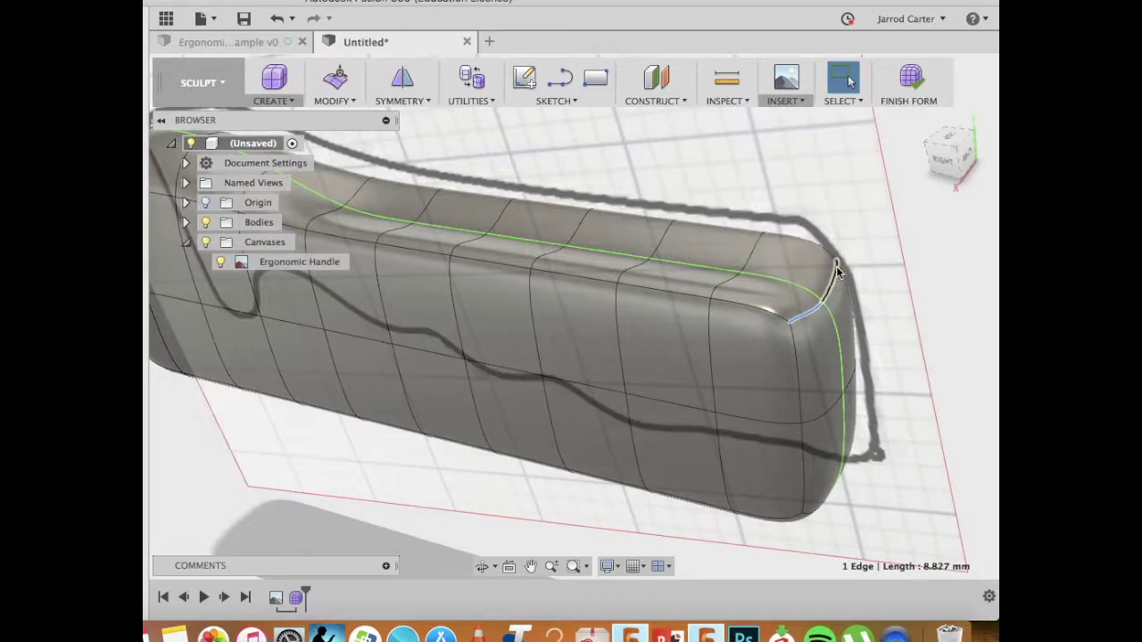
left_click(946, 164)
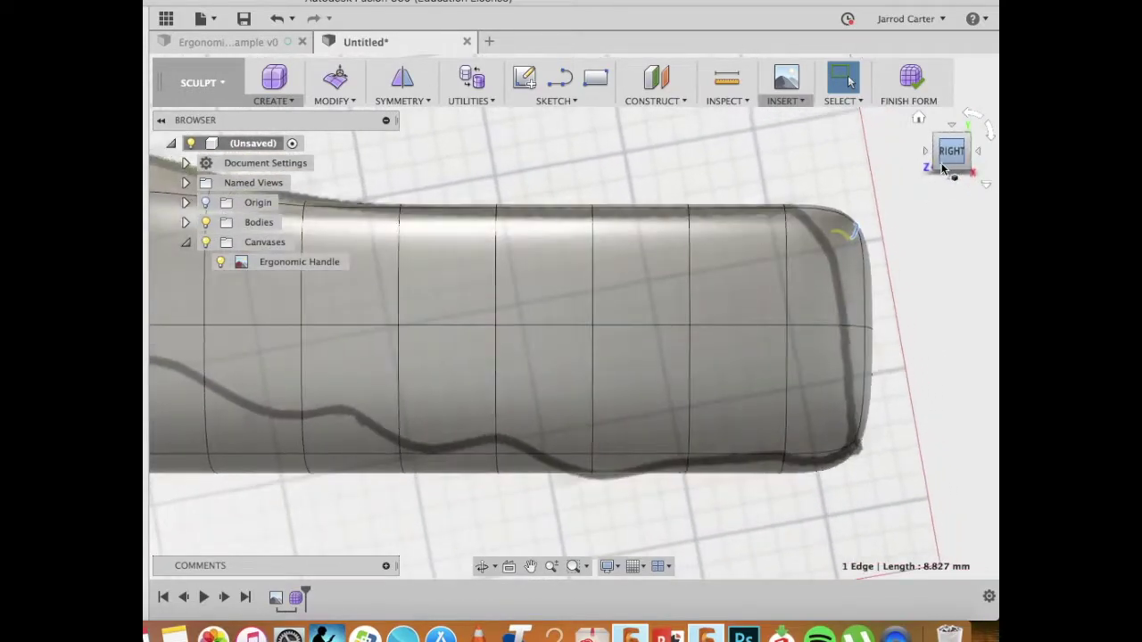
key("F6")
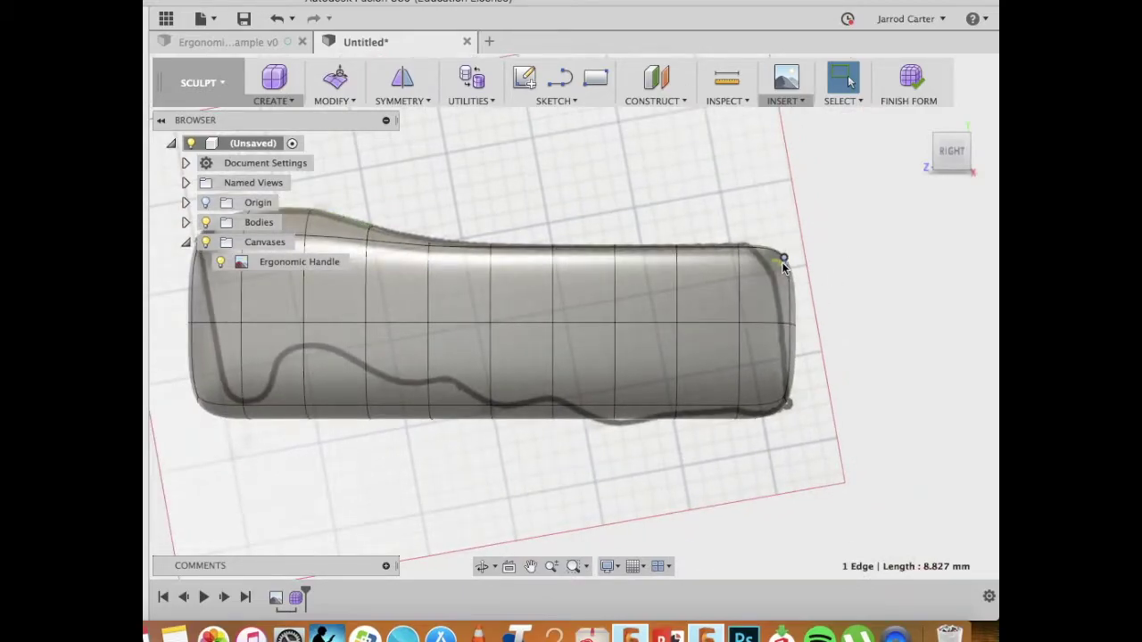
left_click(937, 142)
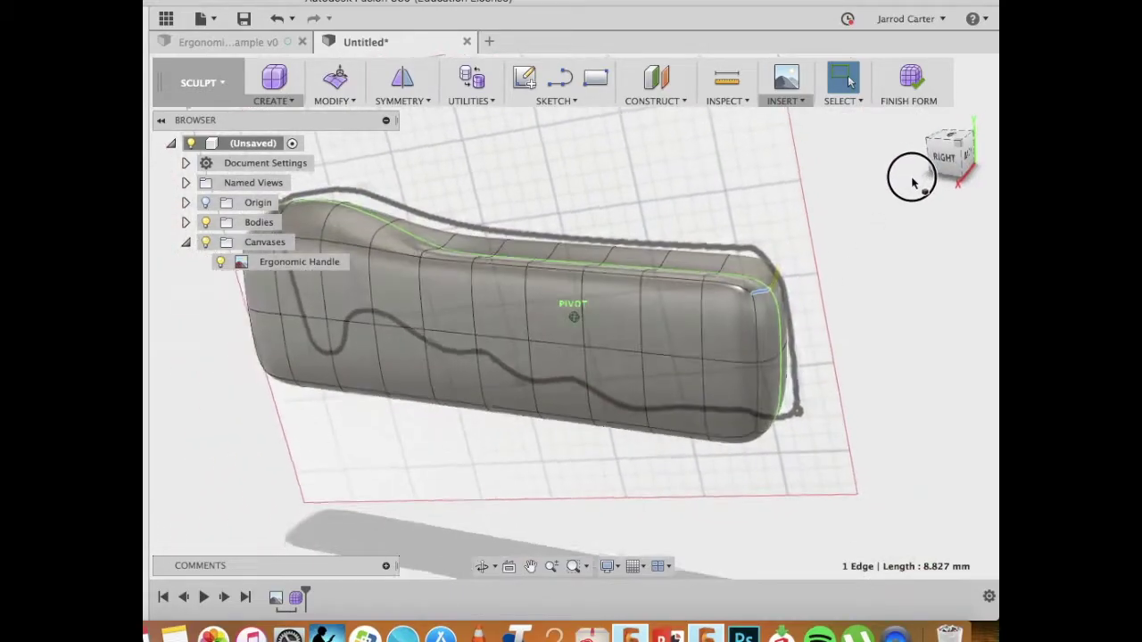
- Shift the corner edge 5 mm inward and tilt it 40° with Edit Form
right_click(763, 305)
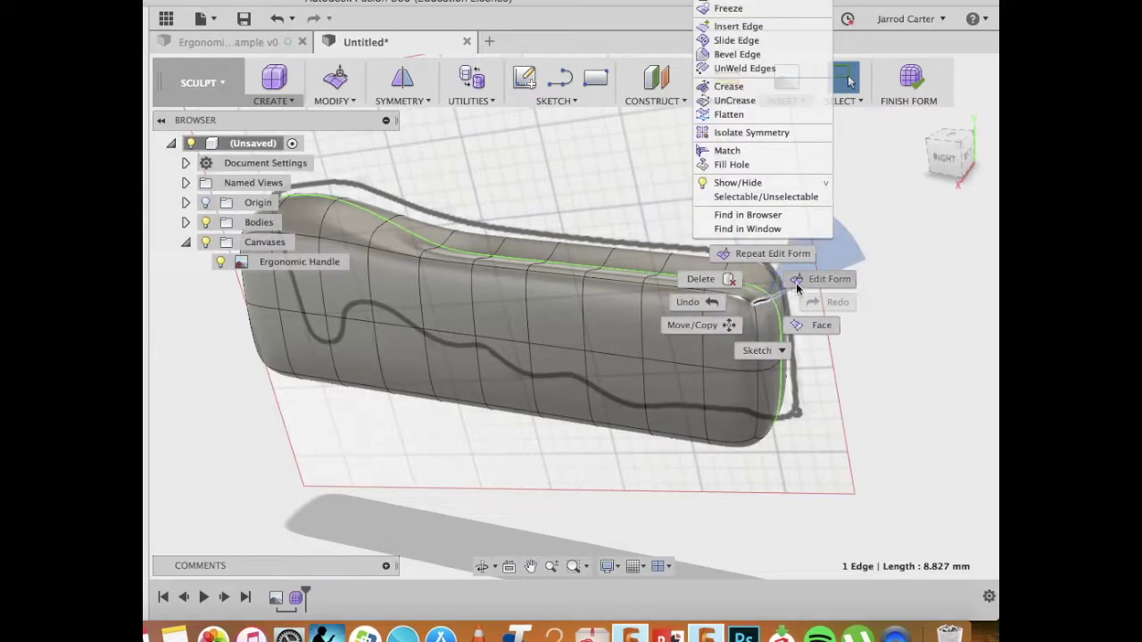
left_click(803, 284)
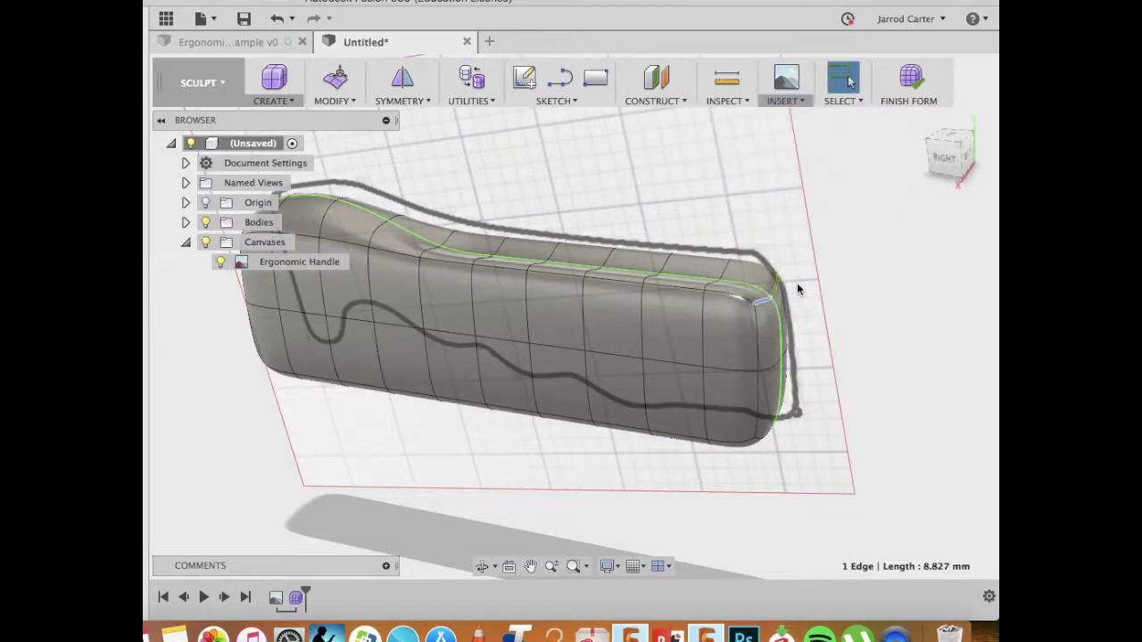
left_click(948, 156)
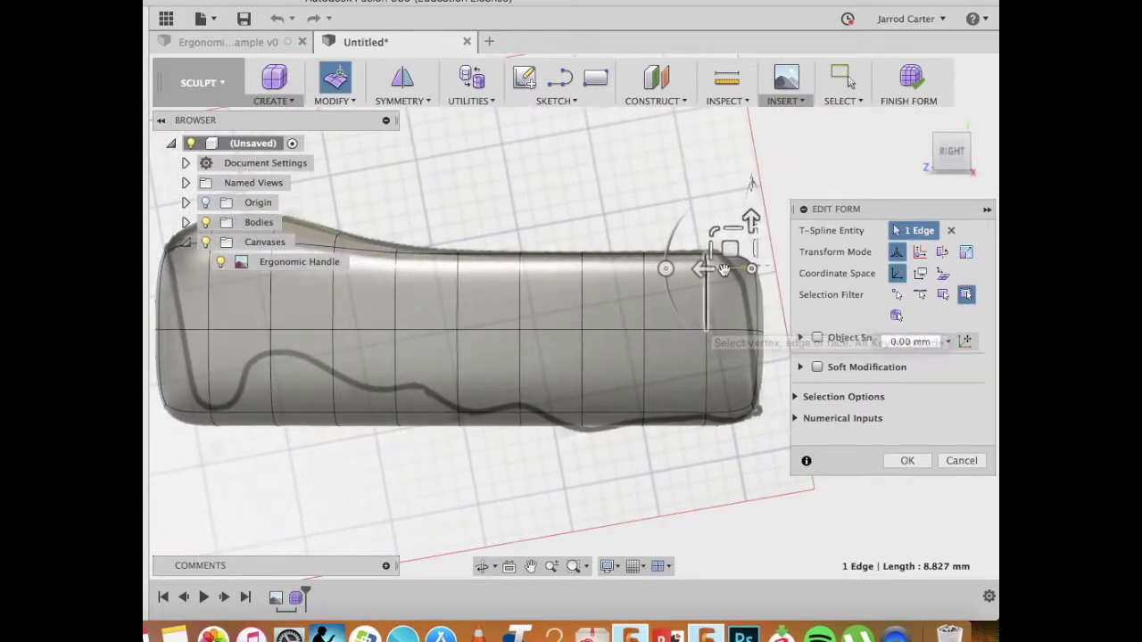
left_click_drag(702, 271, 664, 326)
left_click(907, 460)
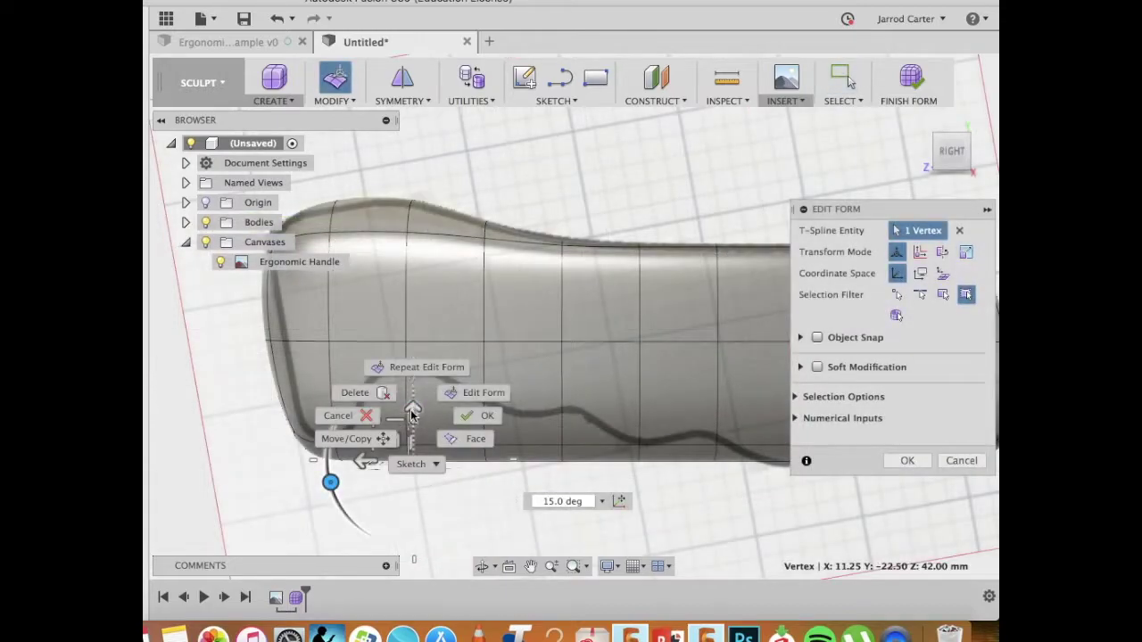
left_click(411, 414)
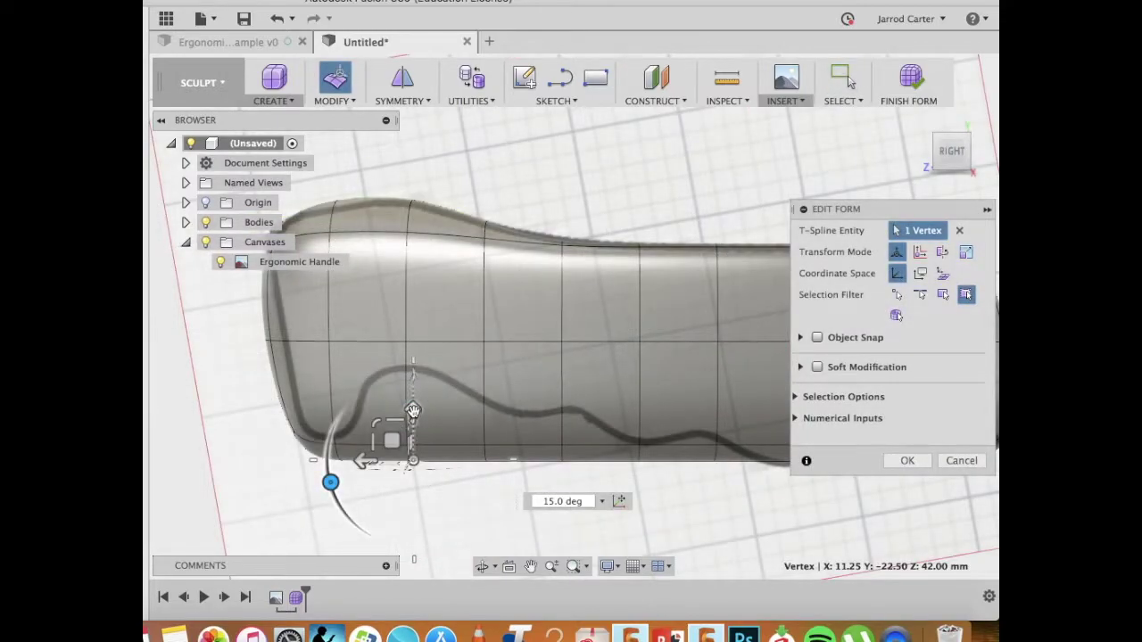
- Raise the top near the handle's left end and confirm the reshape
left_click_drag(412, 410, 411, 215)
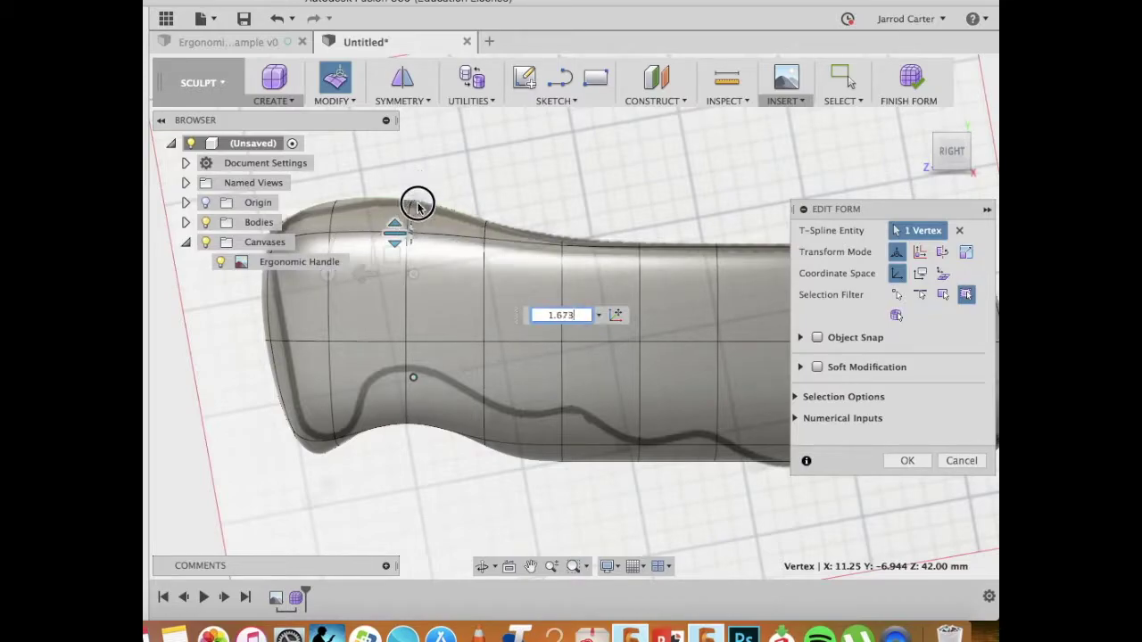
left_click(417, 459)
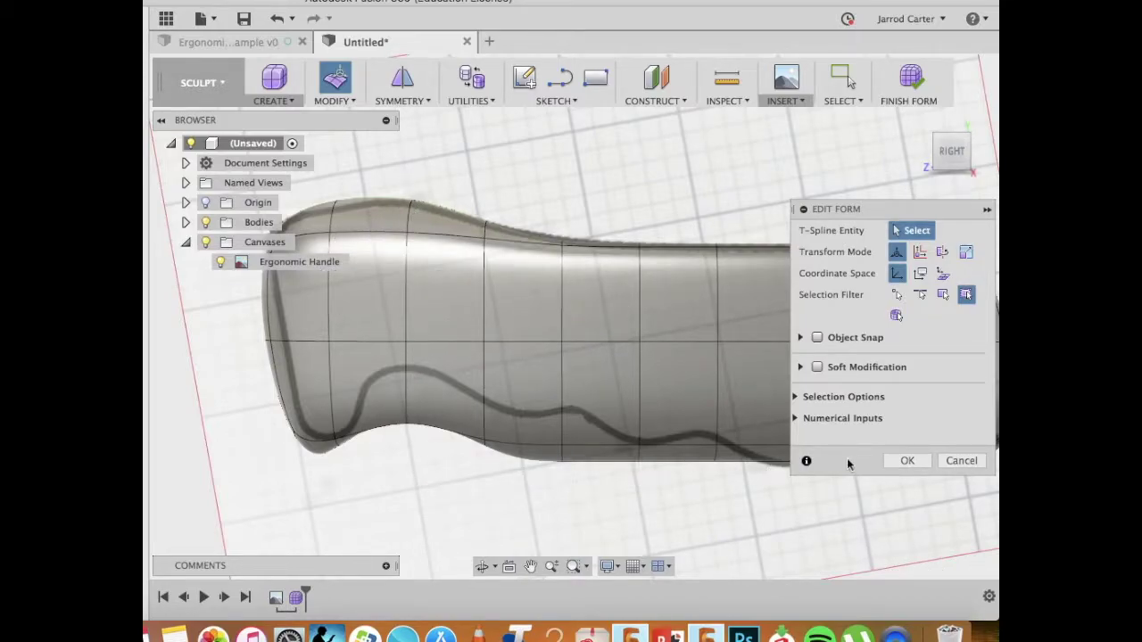
left_click(903, 460)
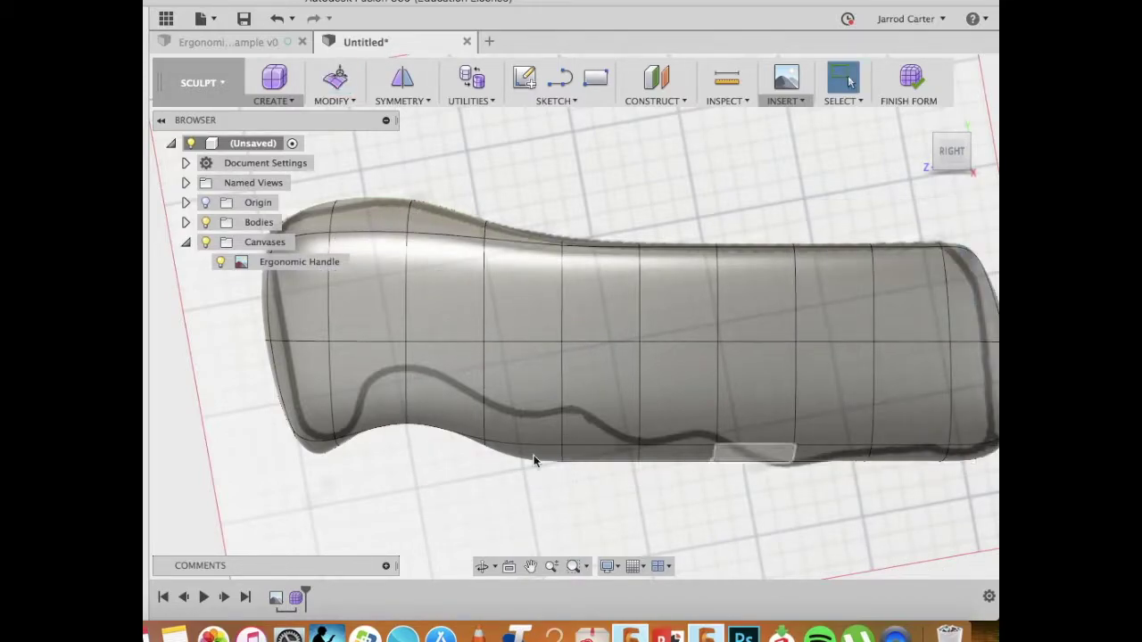
- Raise the lower vertex near the handle's left end by 15 mm
left_click(406, 425)
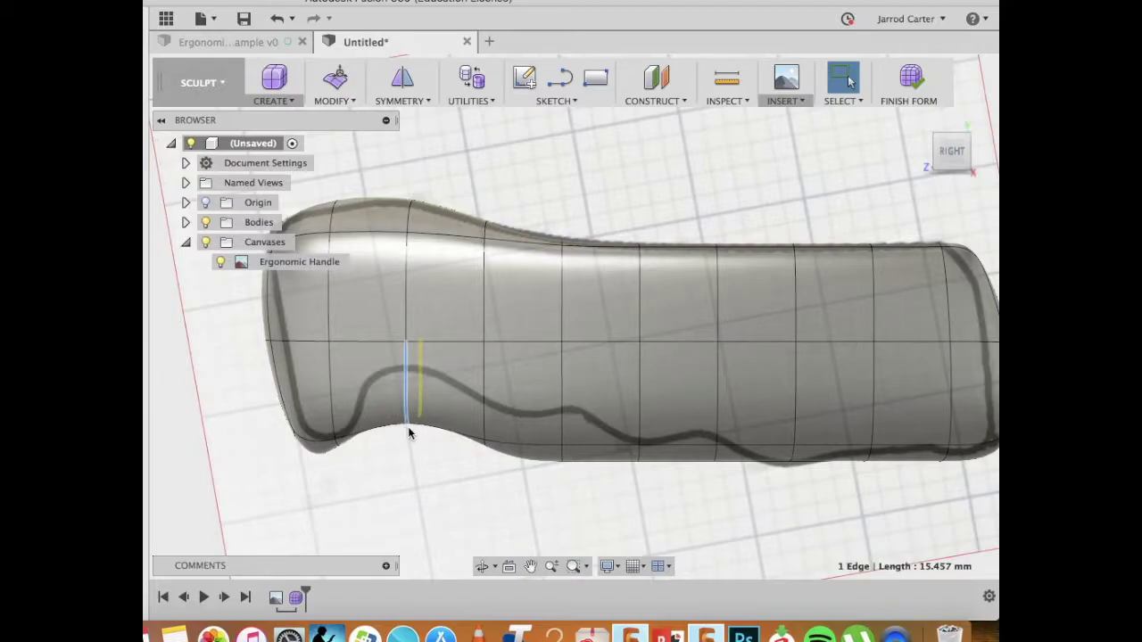
left_click(408, 426)
right_click(407, 411)
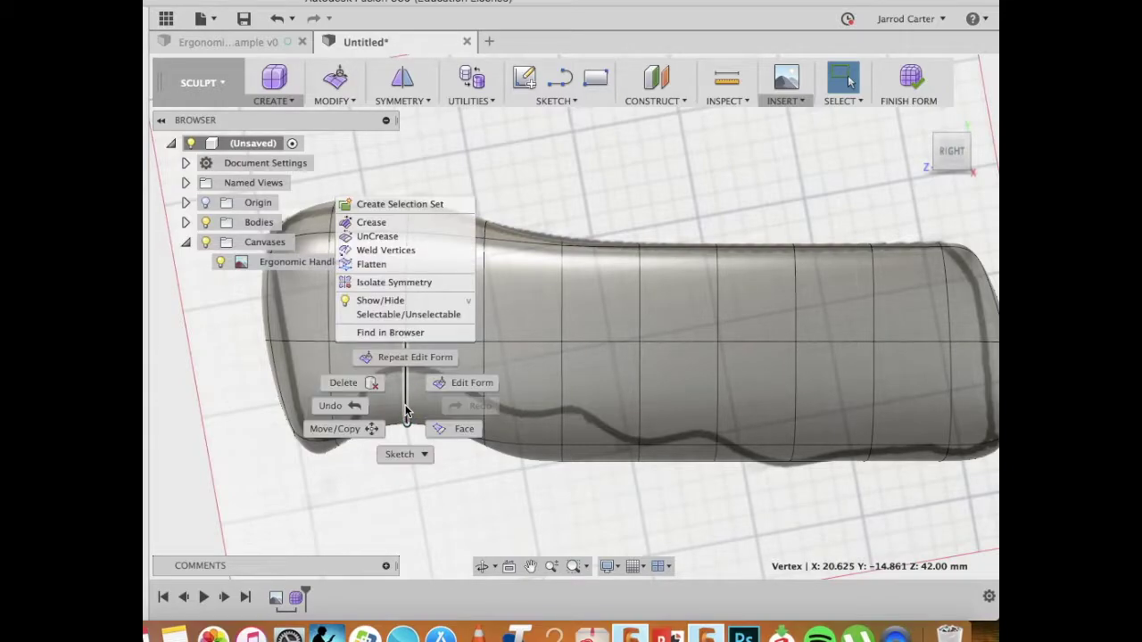
key("Escape")
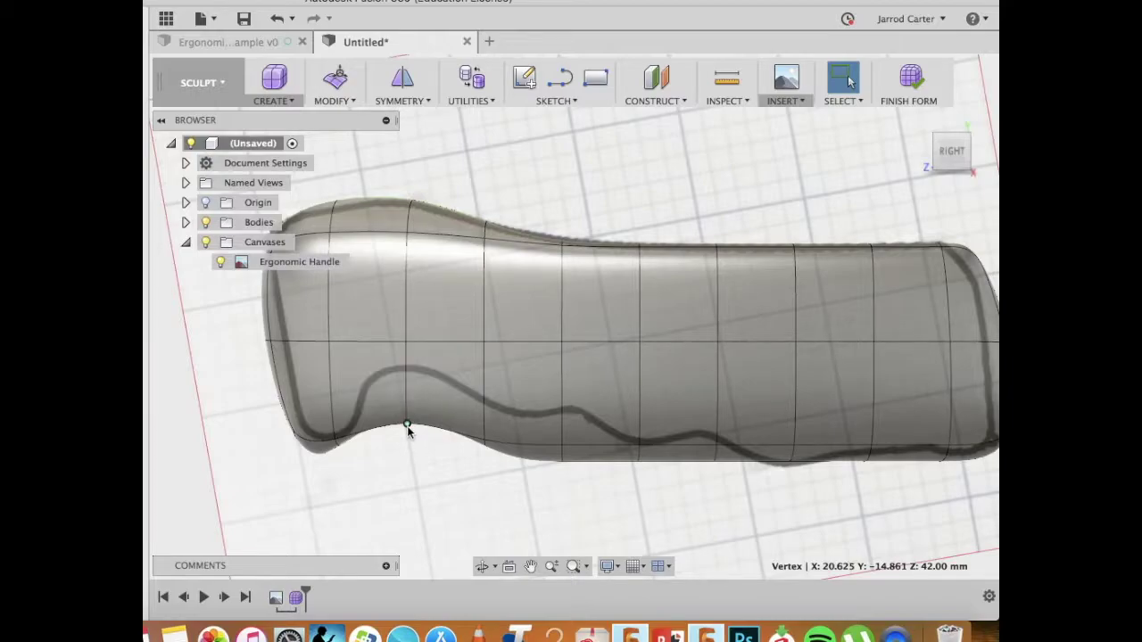
right_click(407, 426)
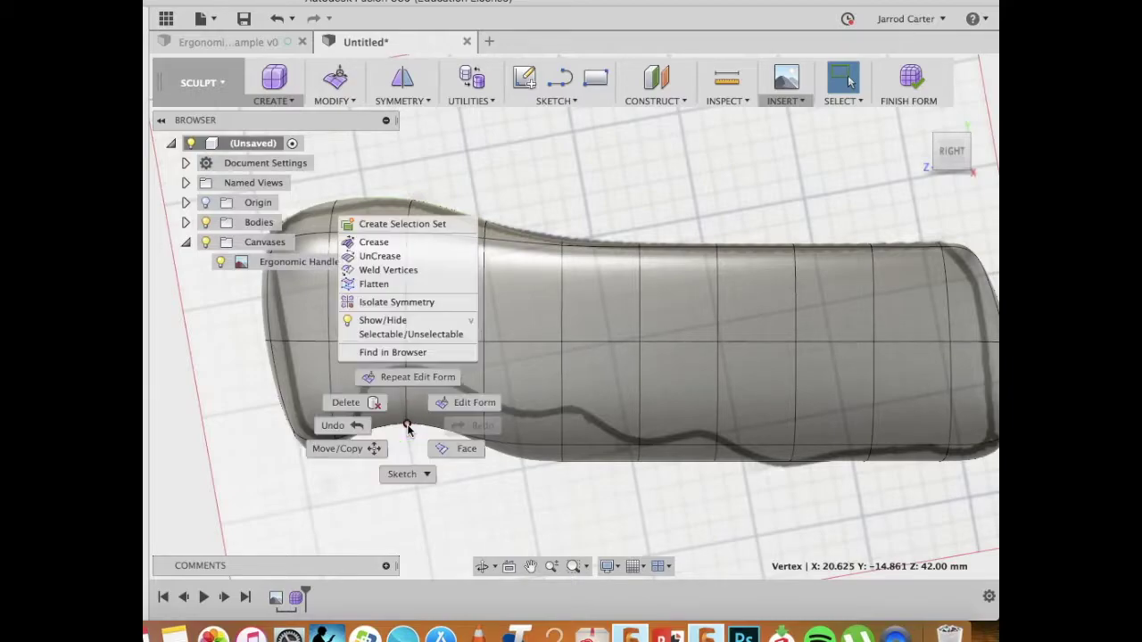
left_click(455, 406)
left_click_drag(407, 376, 403, 295)
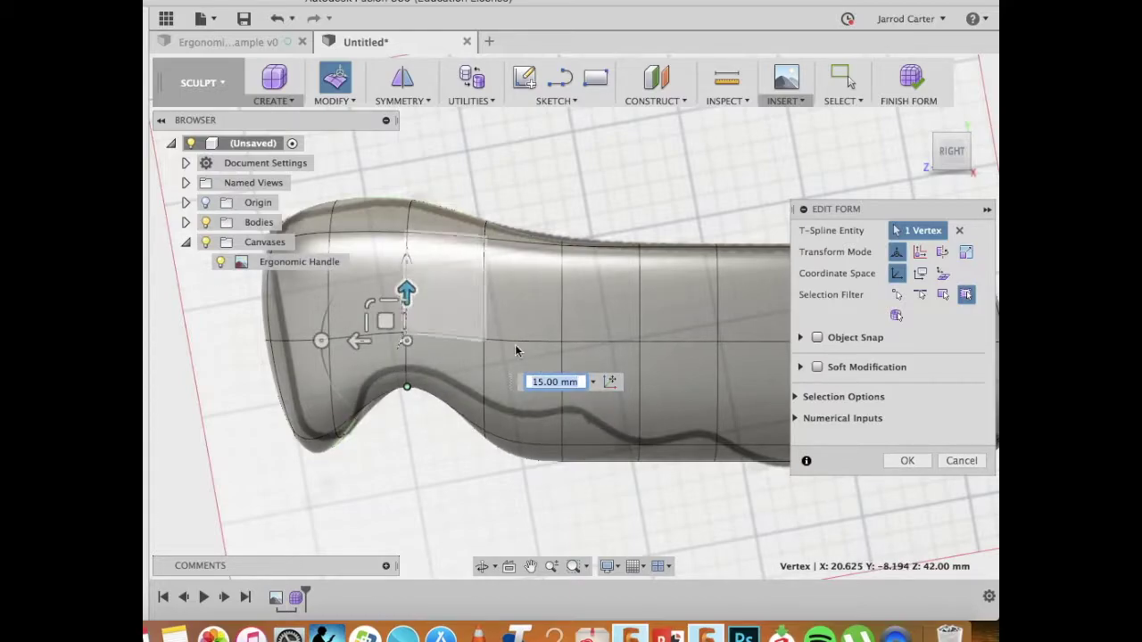
left_click(904, 462)
- Move a second underside vertex 5 mm, then select the vertical edge in the handle's middle
left_click(572, 408)
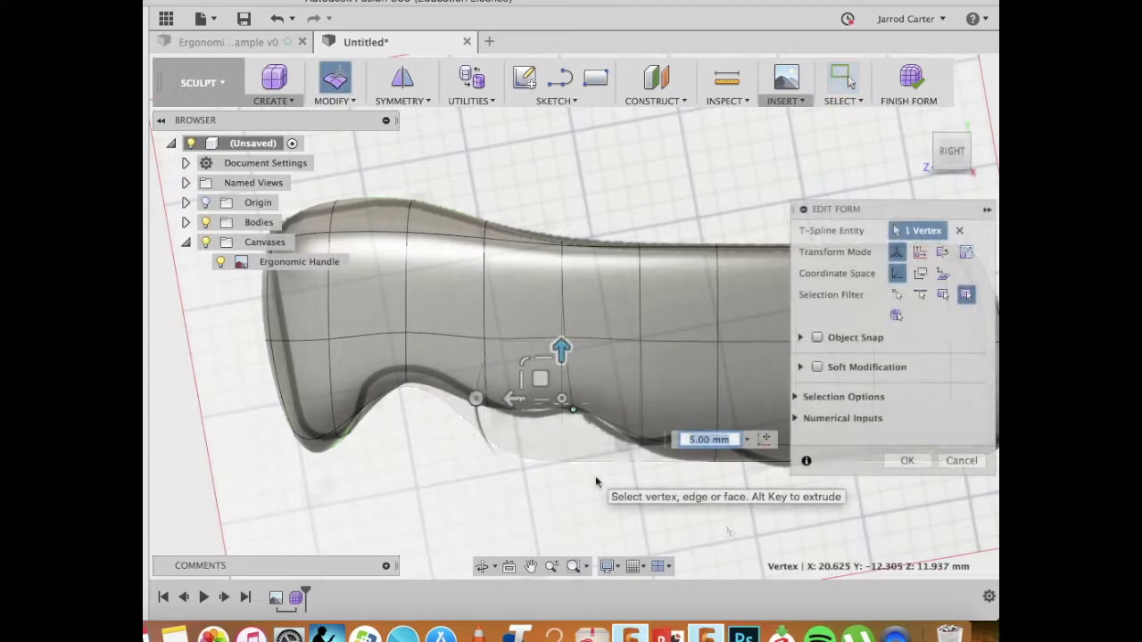
left_click(907, 460)
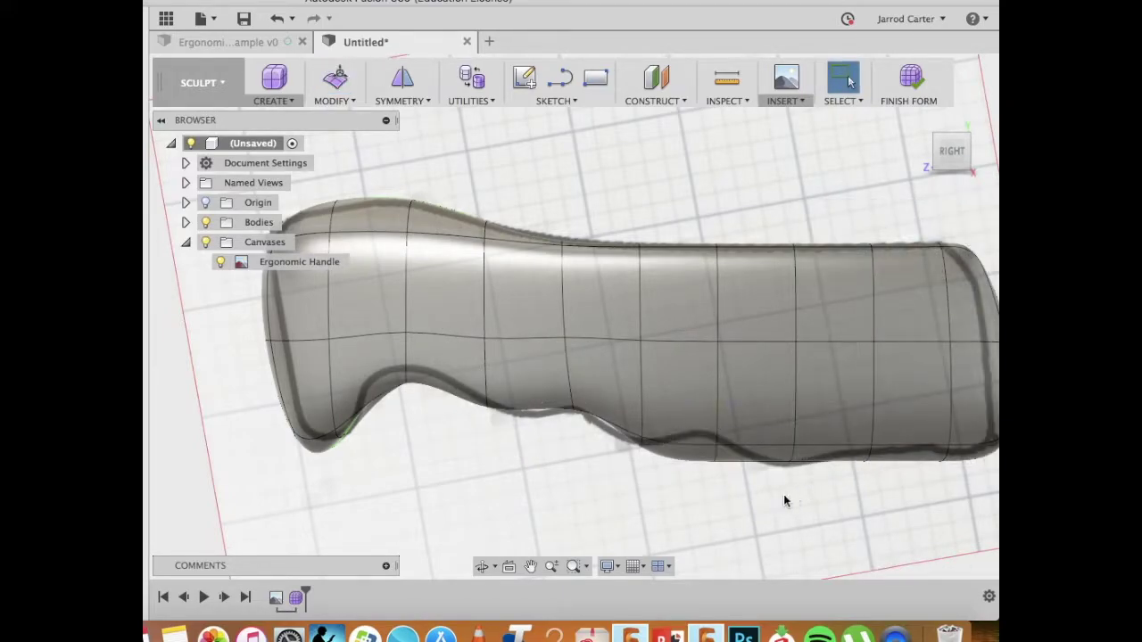
right_click(642, 428)
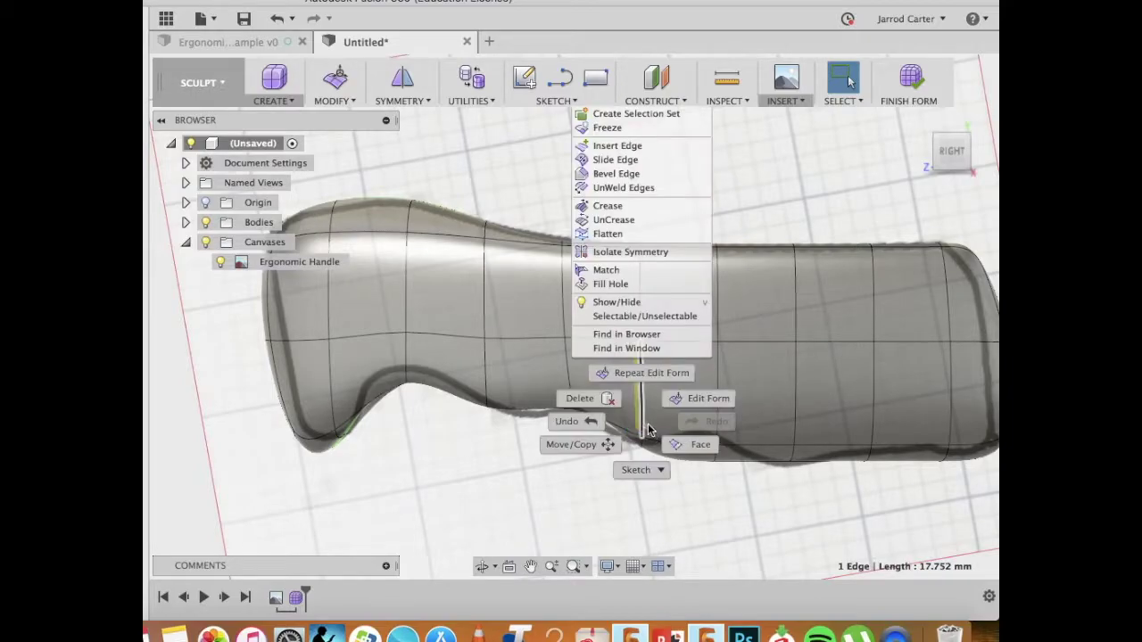
left_click(648, 430)
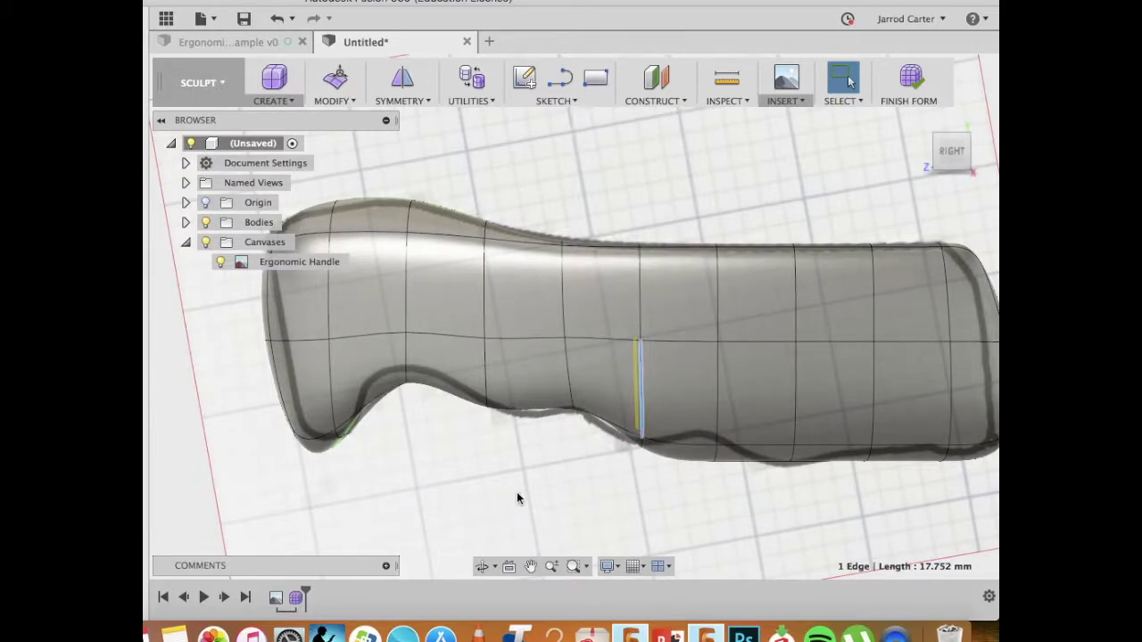
left_click(335, 100)
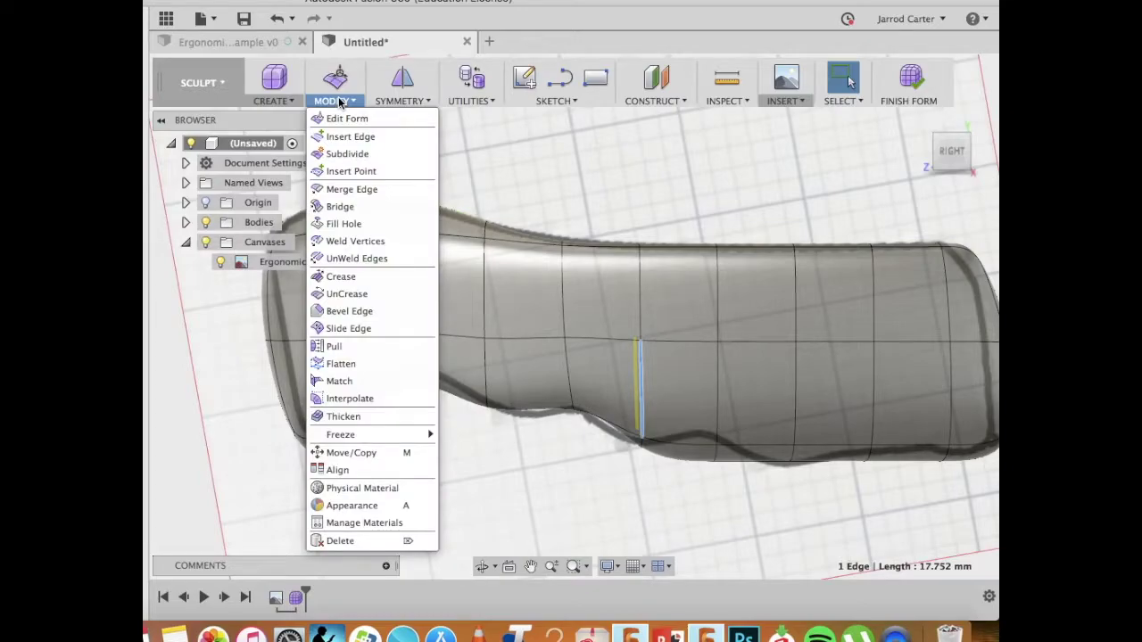
- Insert a new edge loop at 0.50 beside the middle vertical edge
left_click(350, 136)
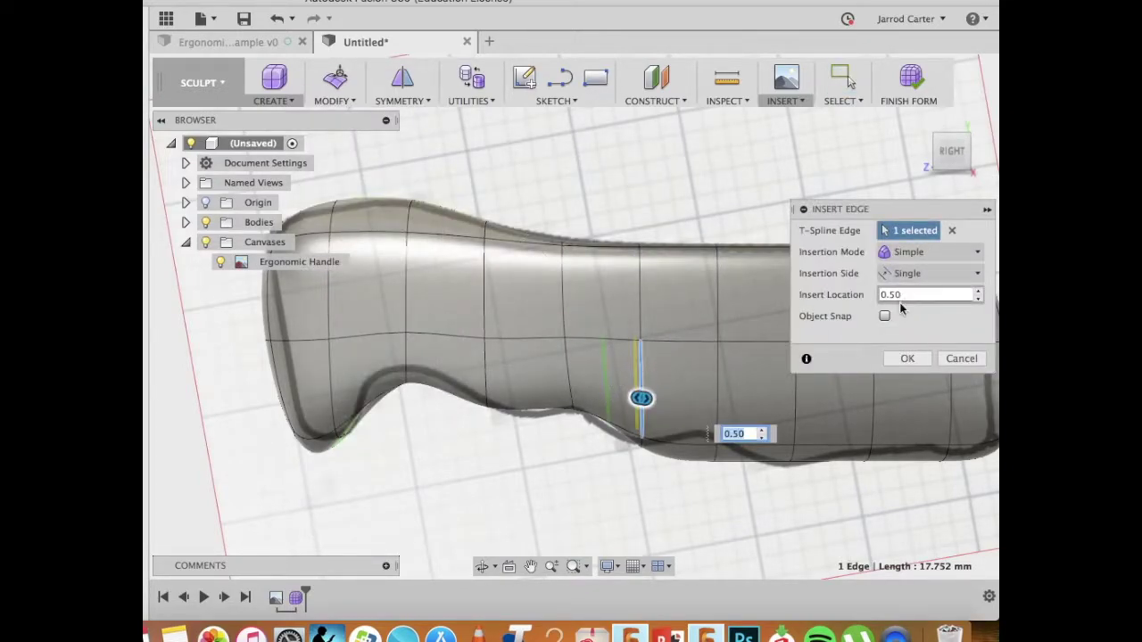
left_click(913, 360)
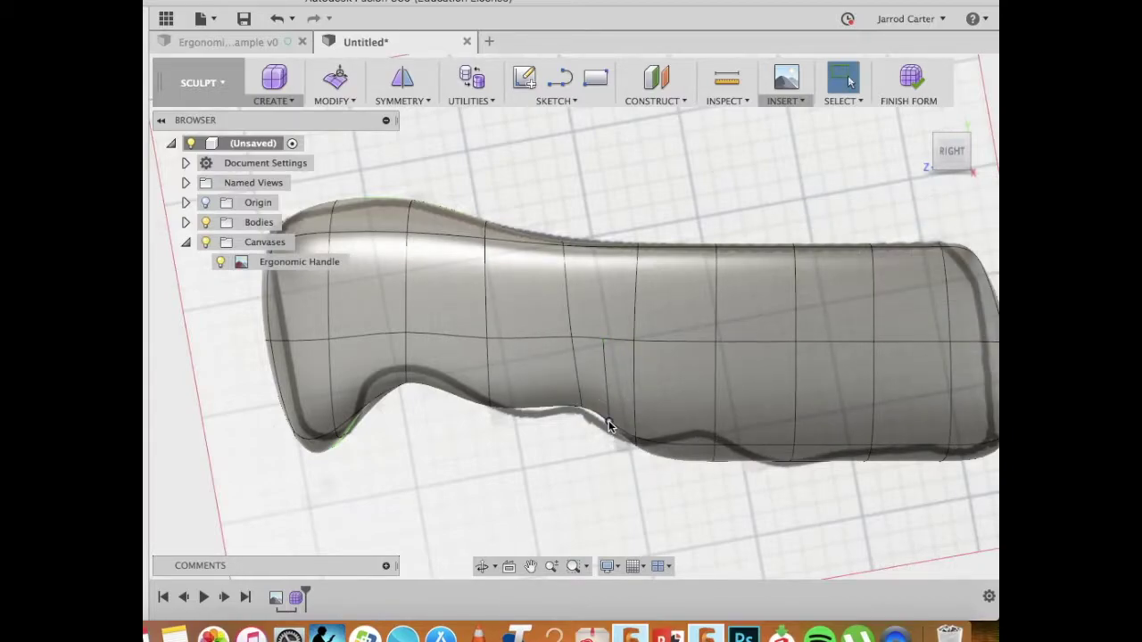
right_click(608, 423)
left_click(510, 510)
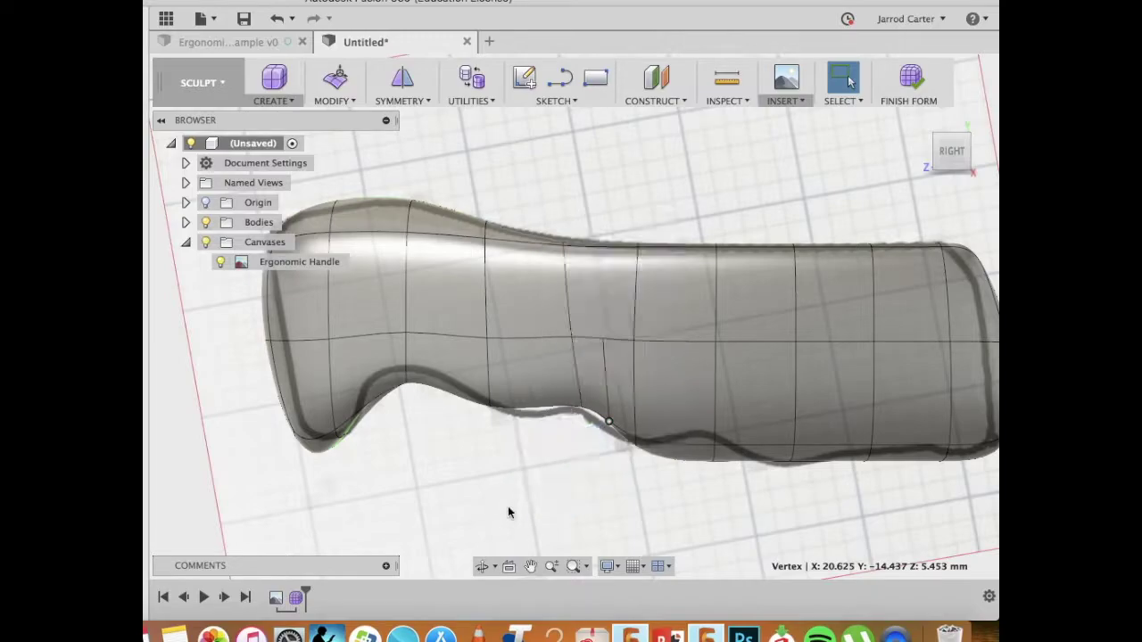
key("Escape")
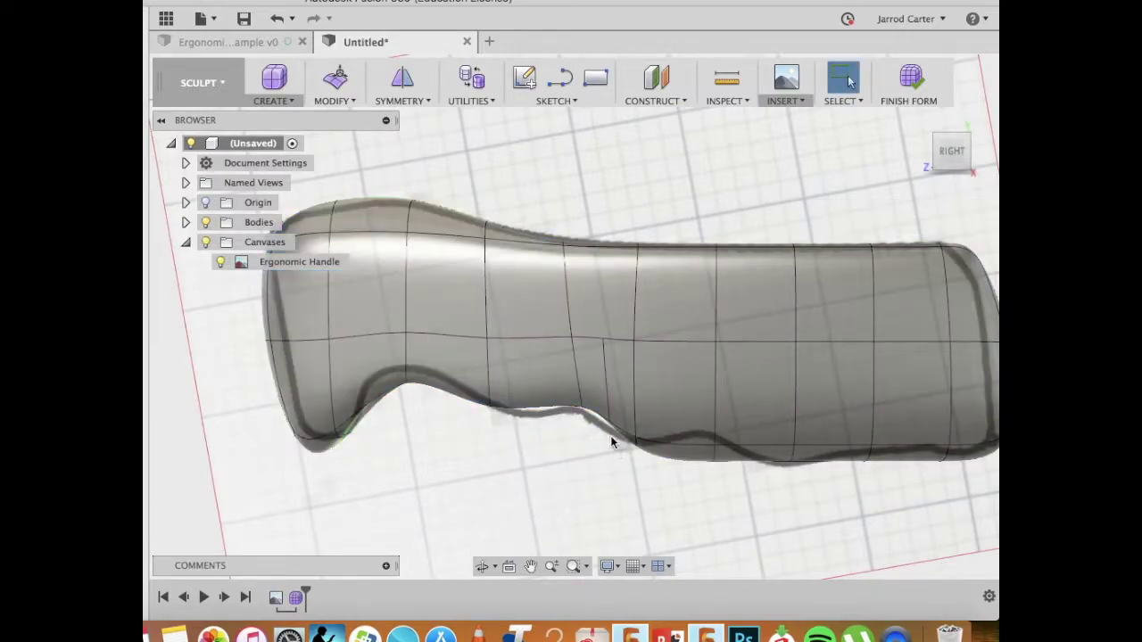
- Shift the new underside vertex 5 mm sideways with Edit Form
left_click(608, 423)
right_click(607, 423)
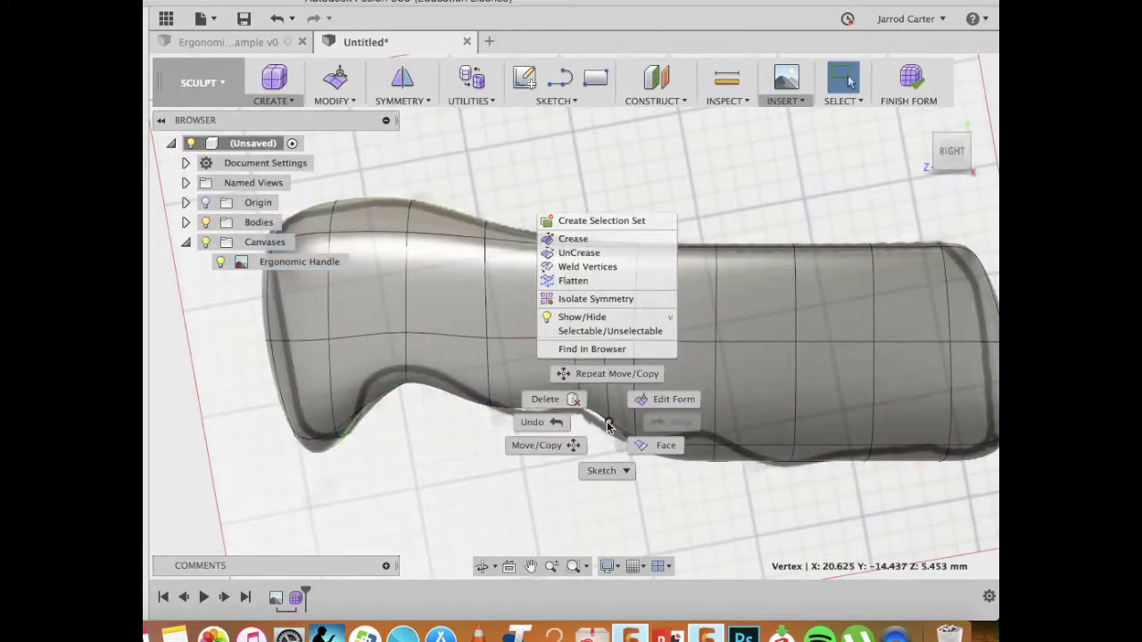
left_click(650, 399)
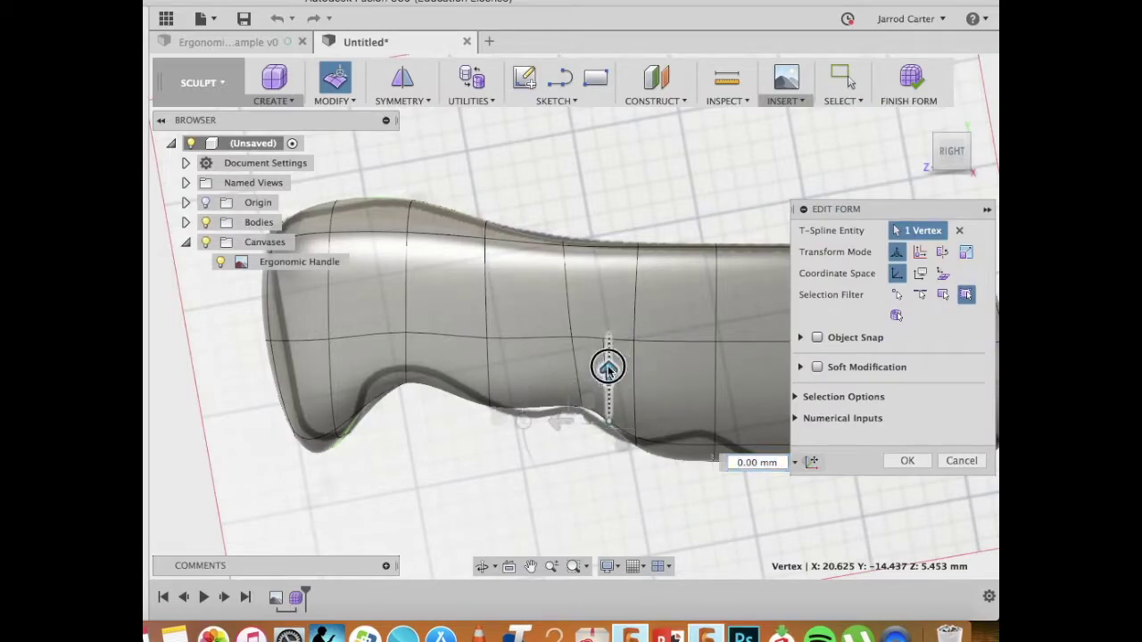
left_click_drag(607, 365, 606, 357)
key("super+z")
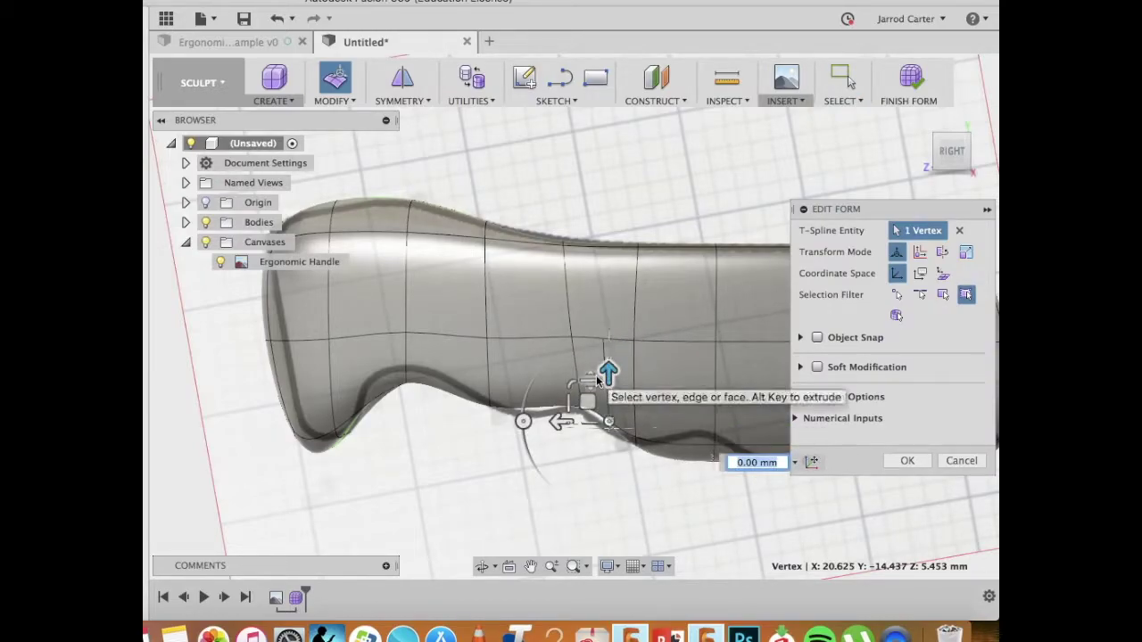
right_click(558, 422)
left_click(556, 422)
left_click_drag(559, 422, 534, 427)
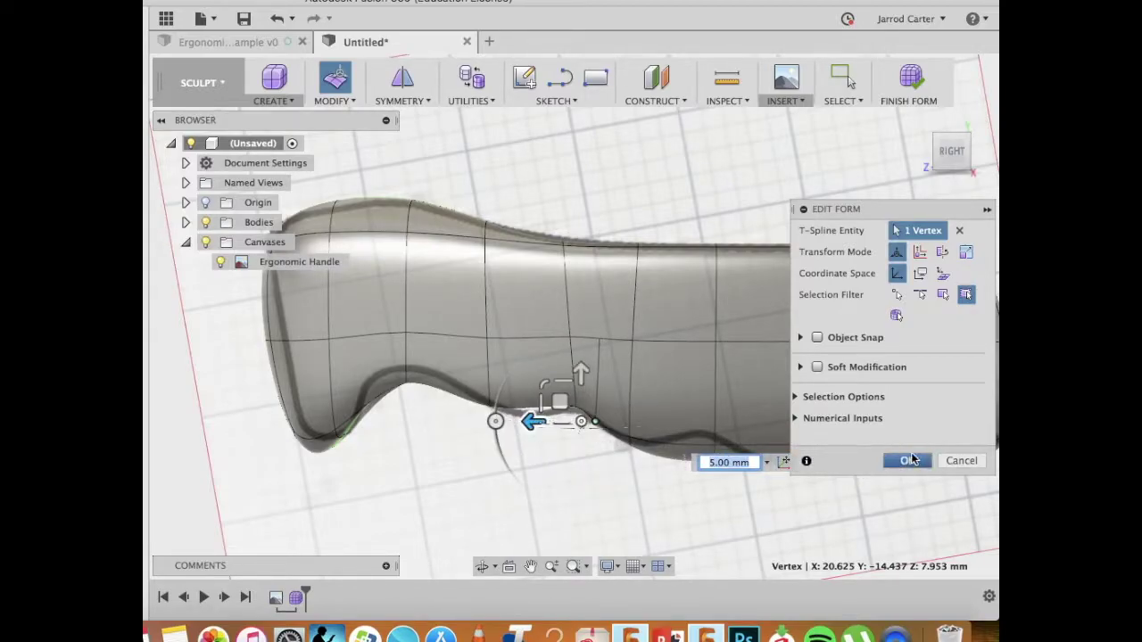
middle_click_drag(648, 474, 704, 417)
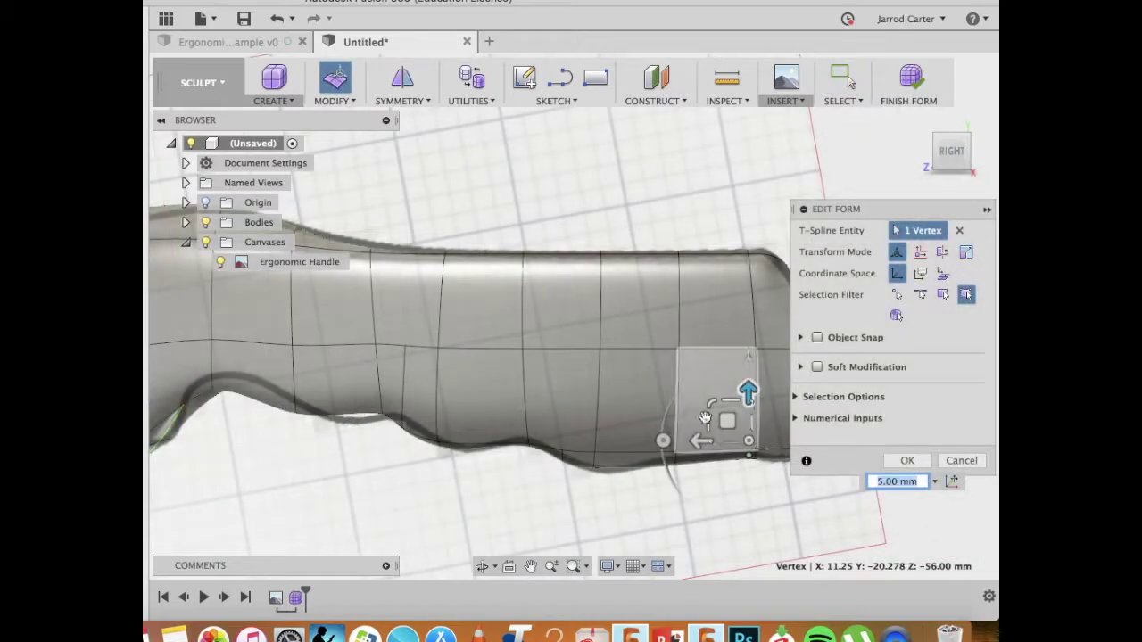
left_click(907, 460)
scroll(272, 479, "up", 2)
- Raise the short vertical edge near the handle's left end by 5 mm
middle_click_drag(272, 479, 303, 437)
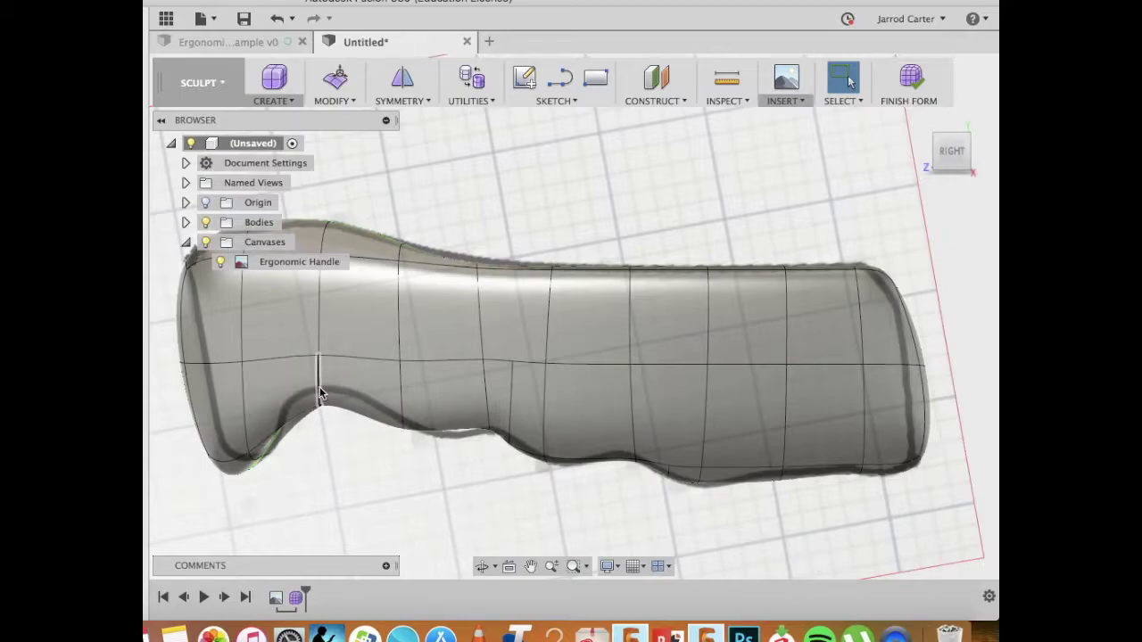
left_click(320, 394)
right_click(321, 392)
left_click(375, 364)
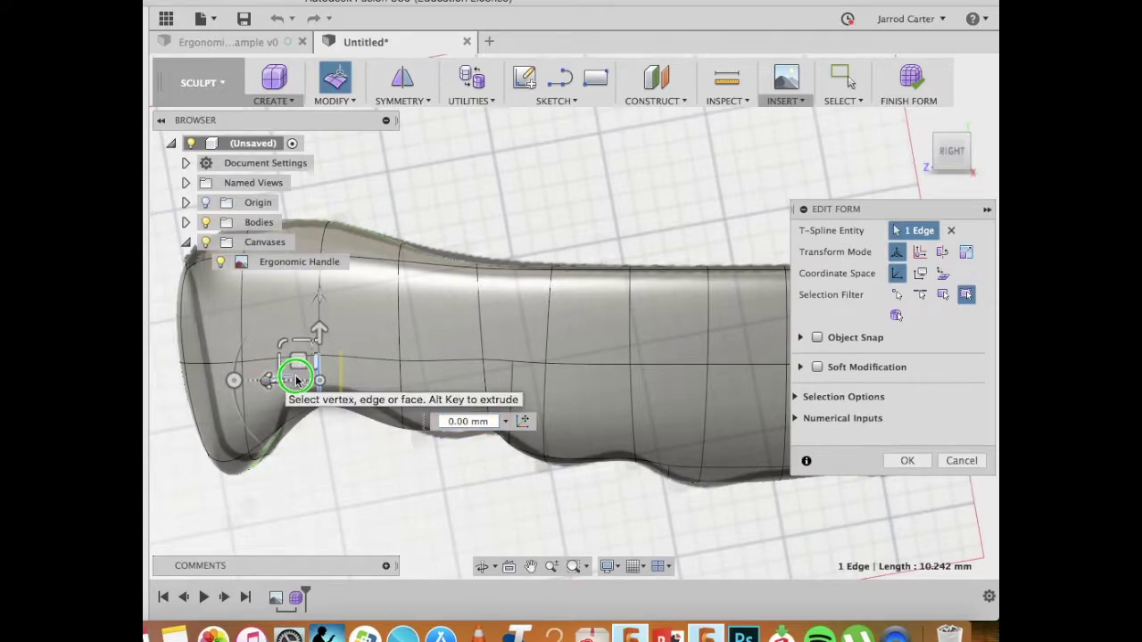
right_click(266, 384)
key("Escape")
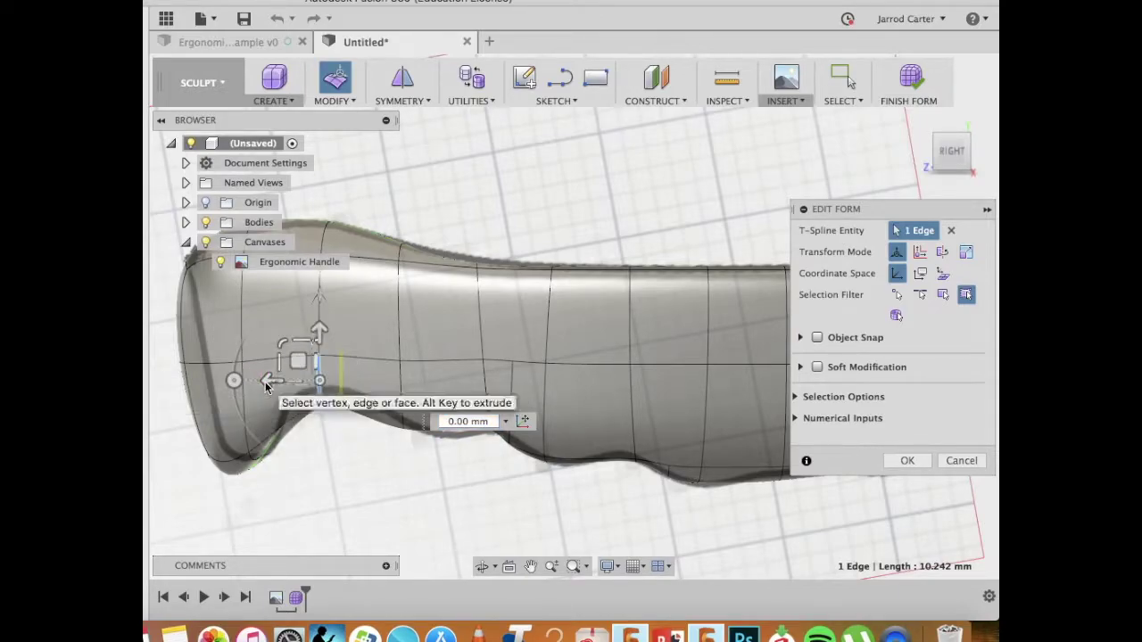
left_click_drag(284, 380, 289, 376)
left_click_drag(350, 339, 344, 312)
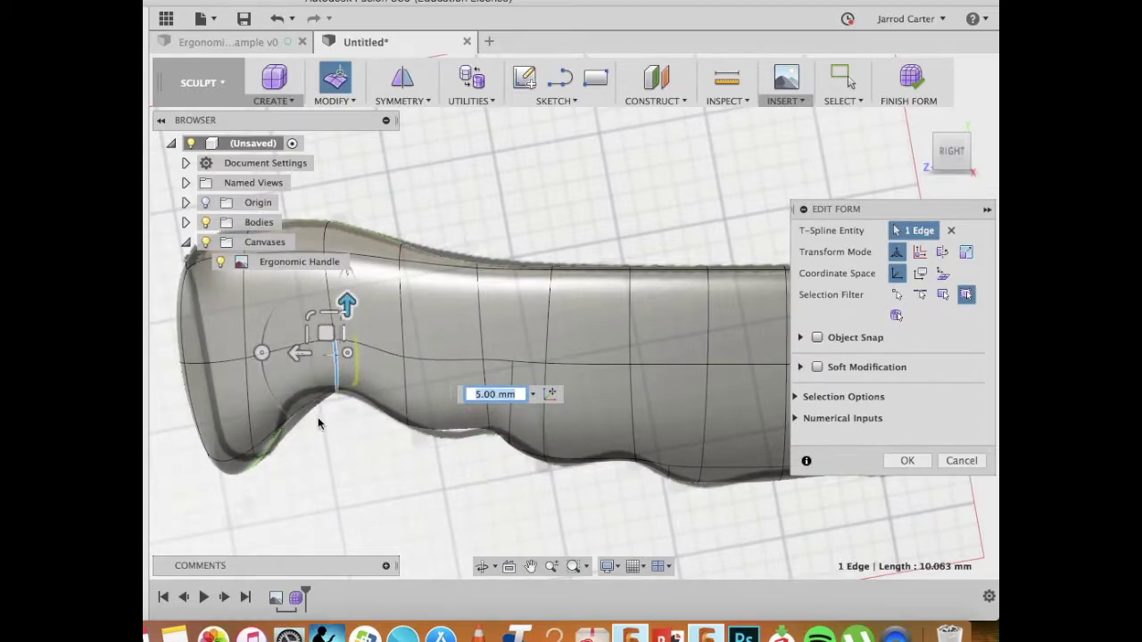
left_click(907, 460)
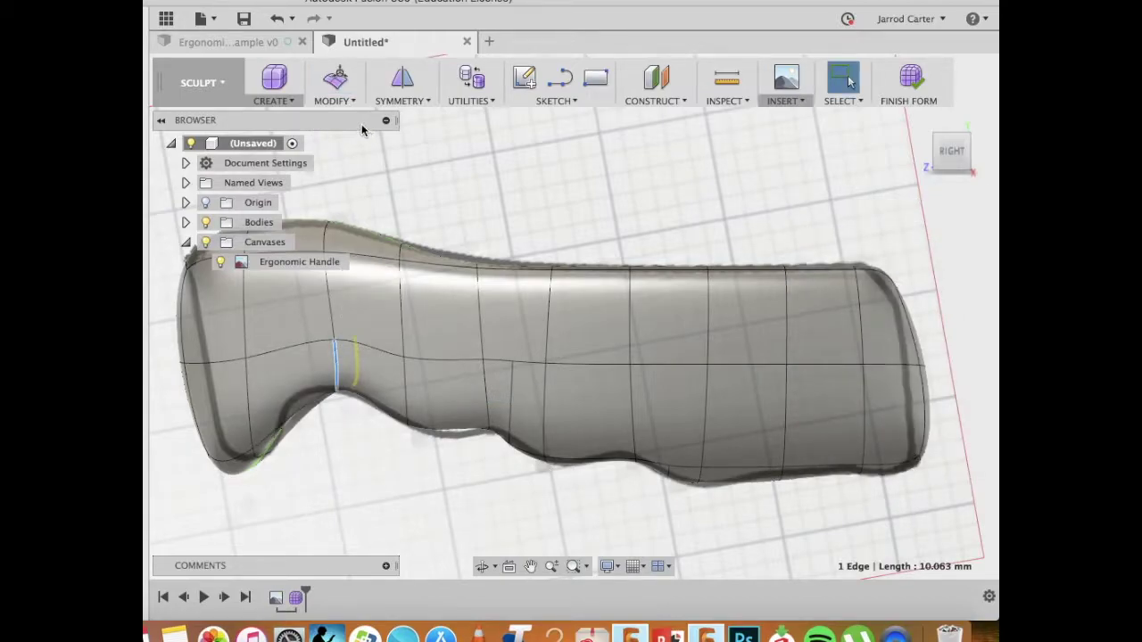
- Insert a new edge loop at Insert Location 0.5 beside the raised edge
left_click(347, 98)
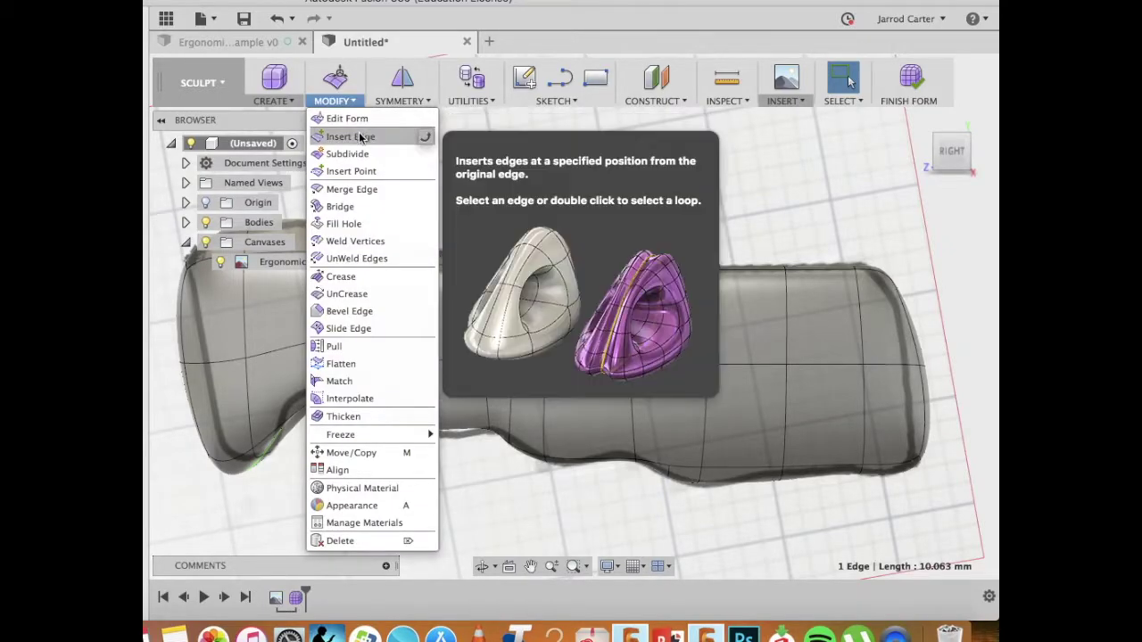
left_click(359, 135)
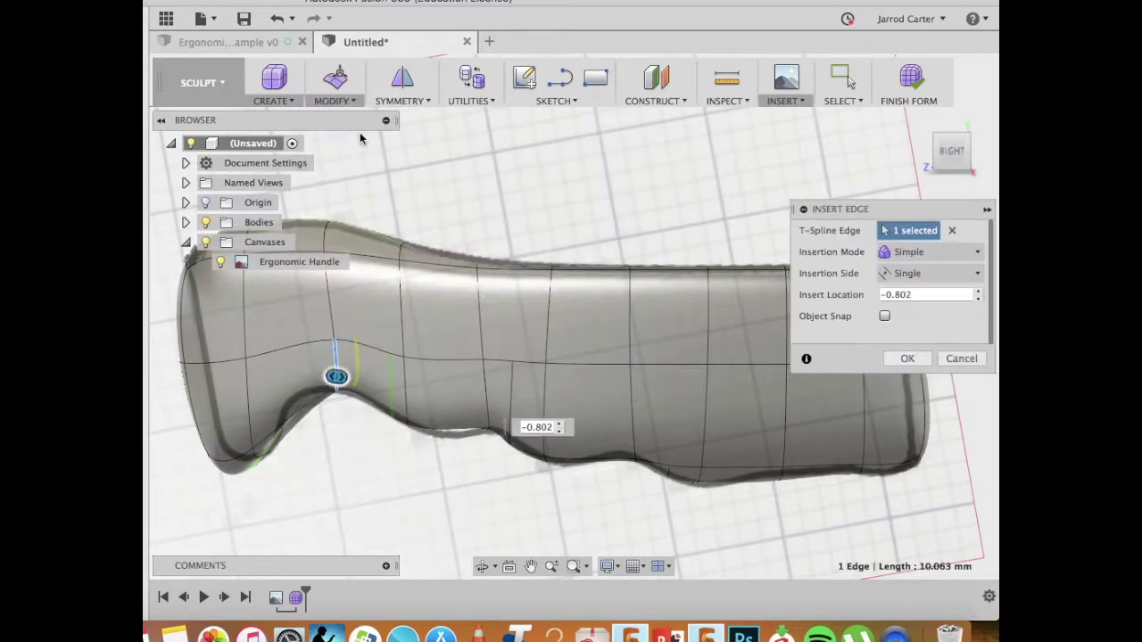
left_click(886, 297)
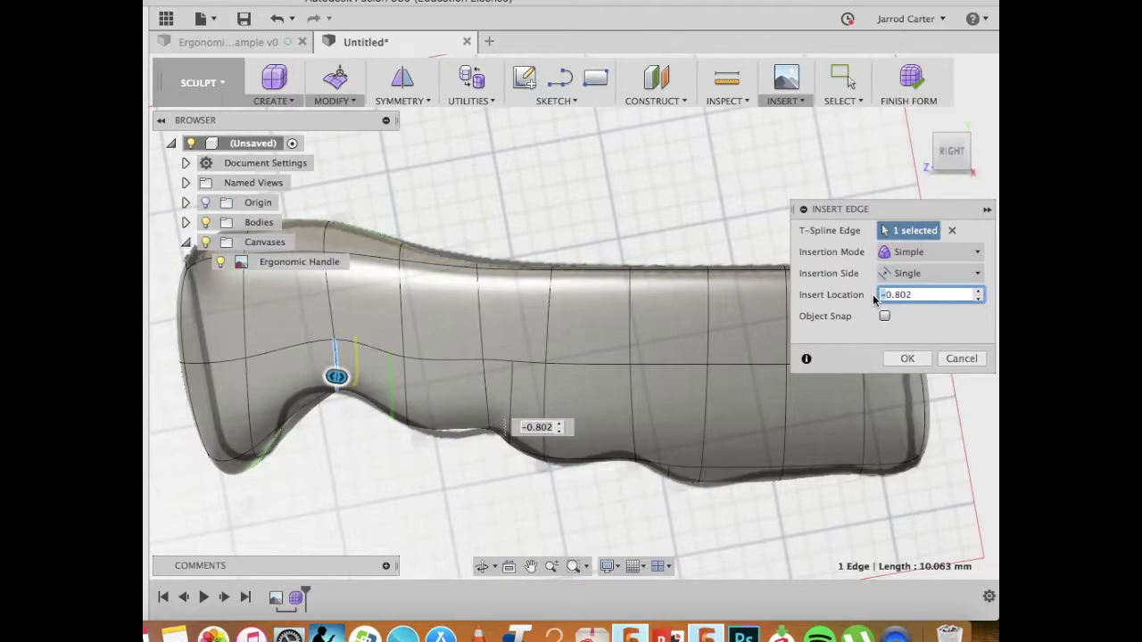
key("BackSpace")
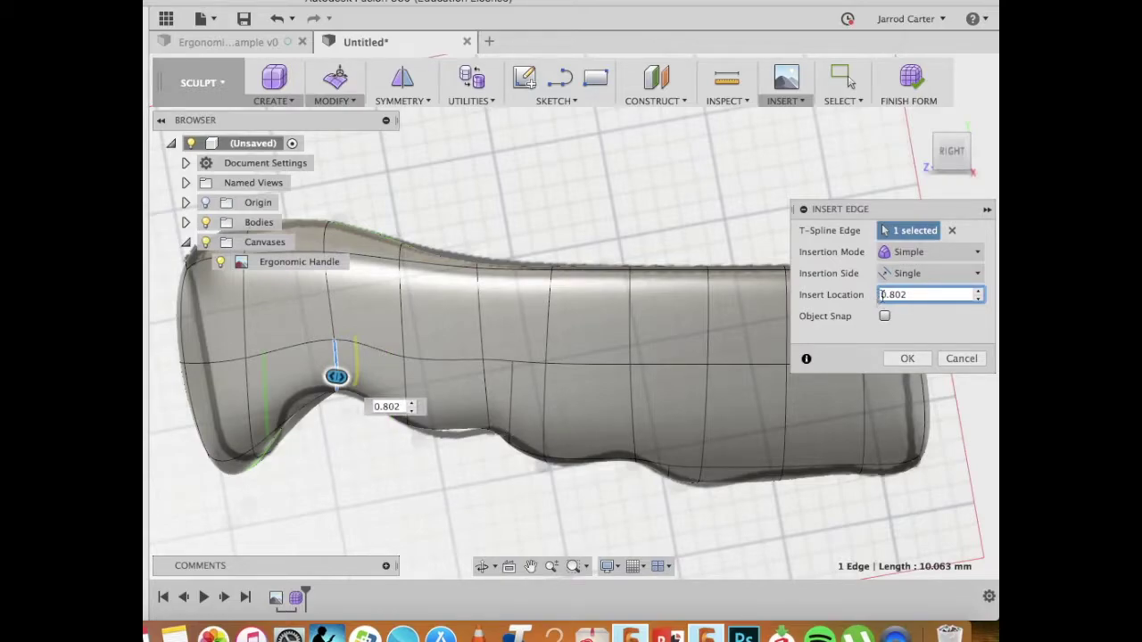
left_click_drag(892, 296, 935, 316)
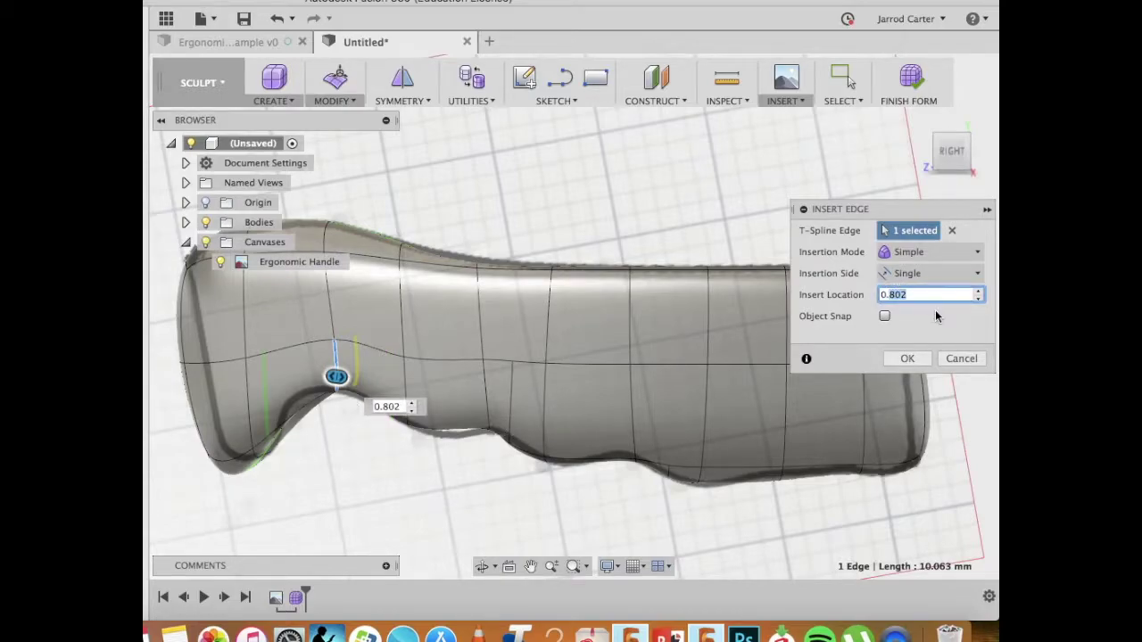
type("0.5")
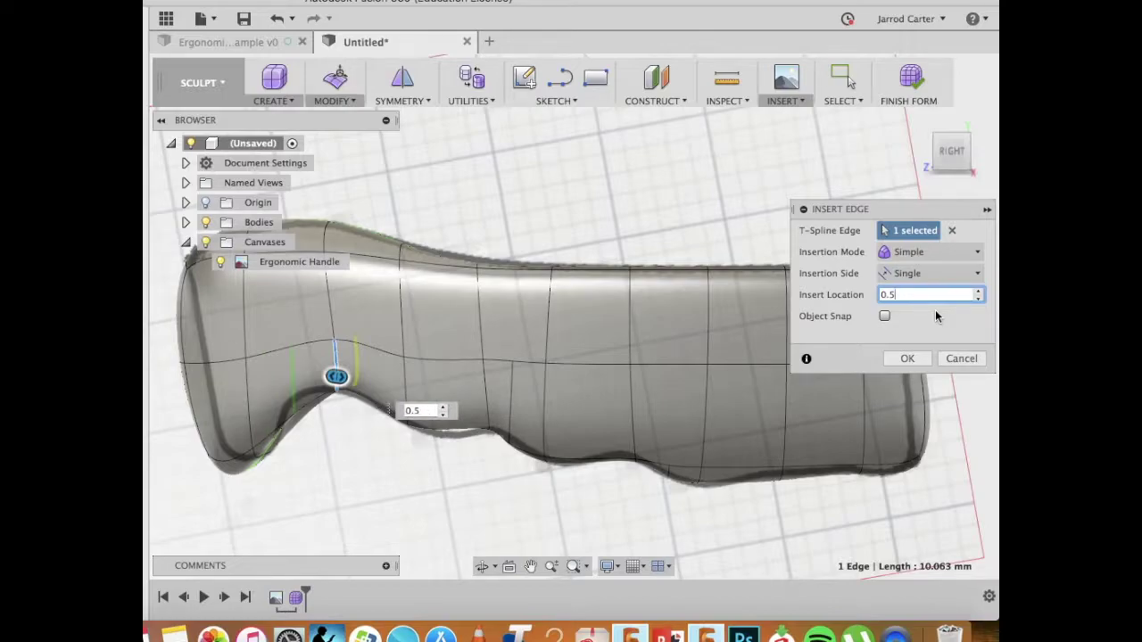
left_click(915, 362)
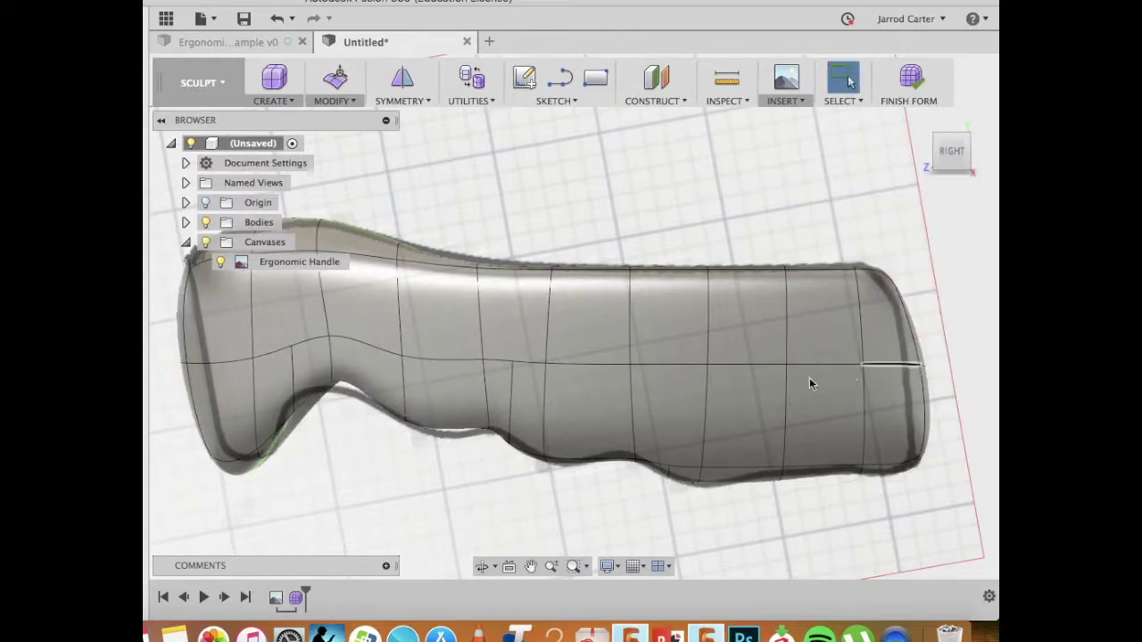
- Raise one vertex of the new loop 10 mm and lower another 10 mm
left_click(295, 414)
right_click(294, 414)
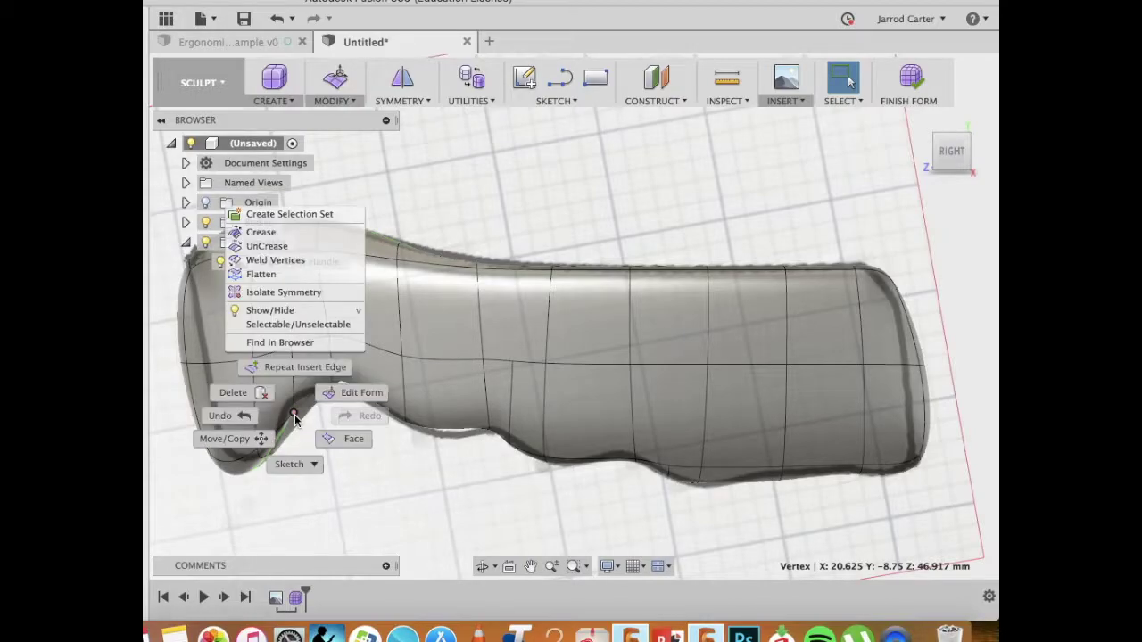
left_click(341, 402)
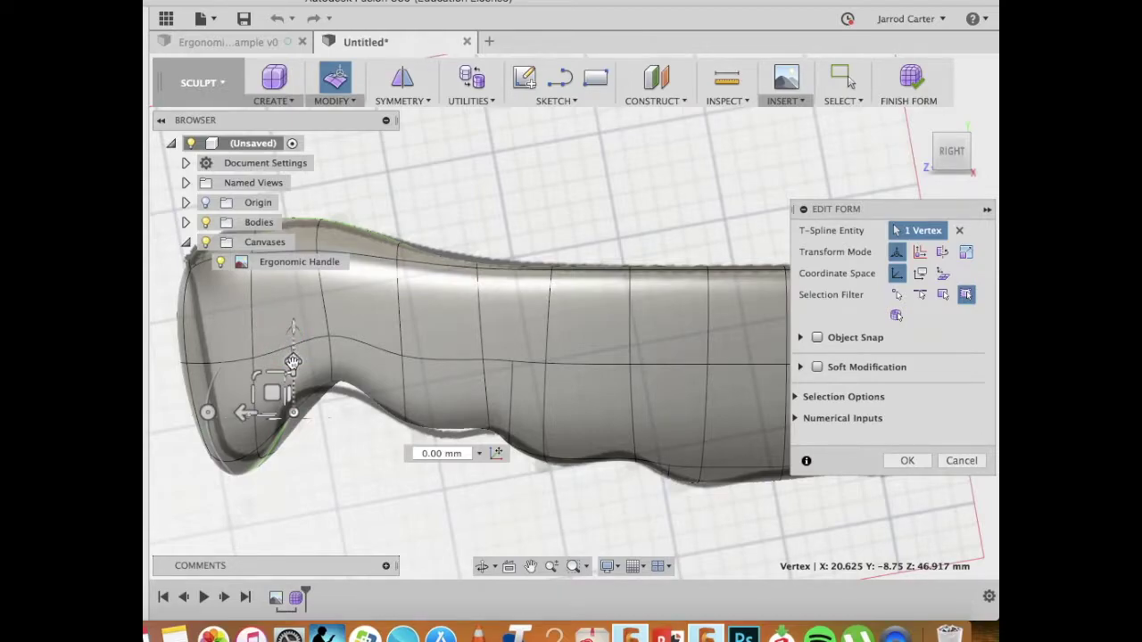
left_click_drag(290, 359, 263, 314)
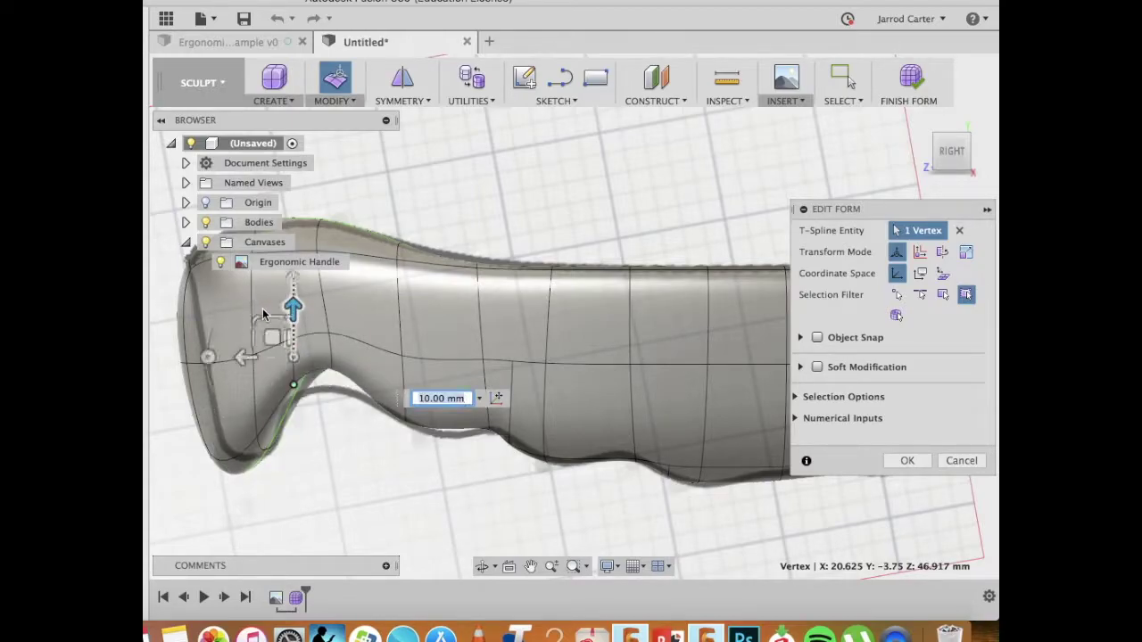
left_click(902, 461)
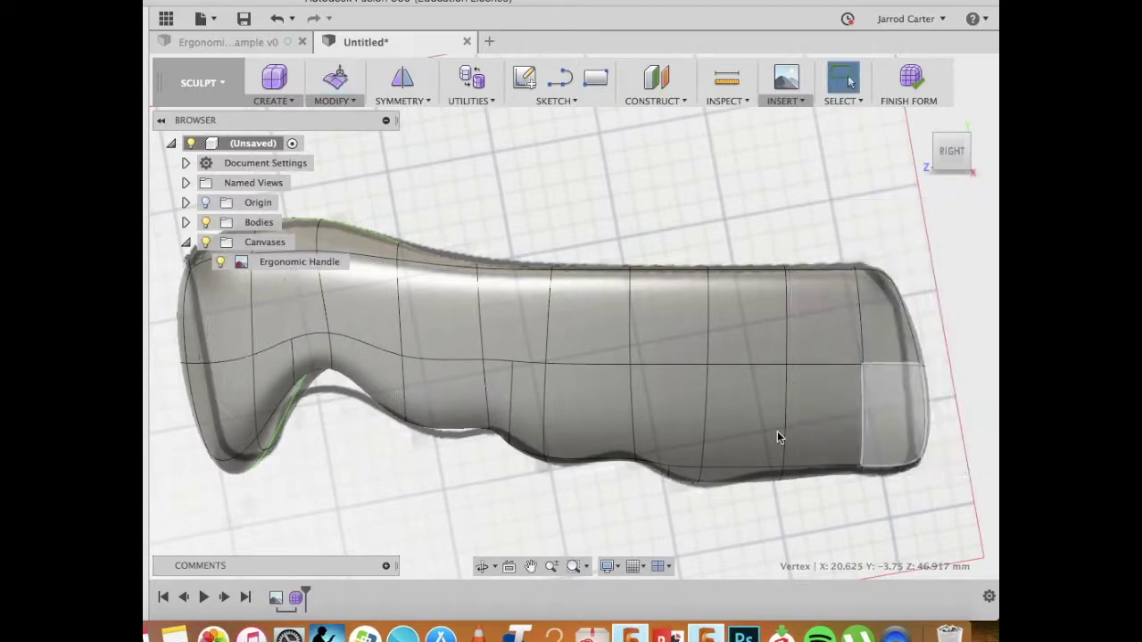
left_click(329, 373)
right_click(330, 373)
left_click(379, 352)
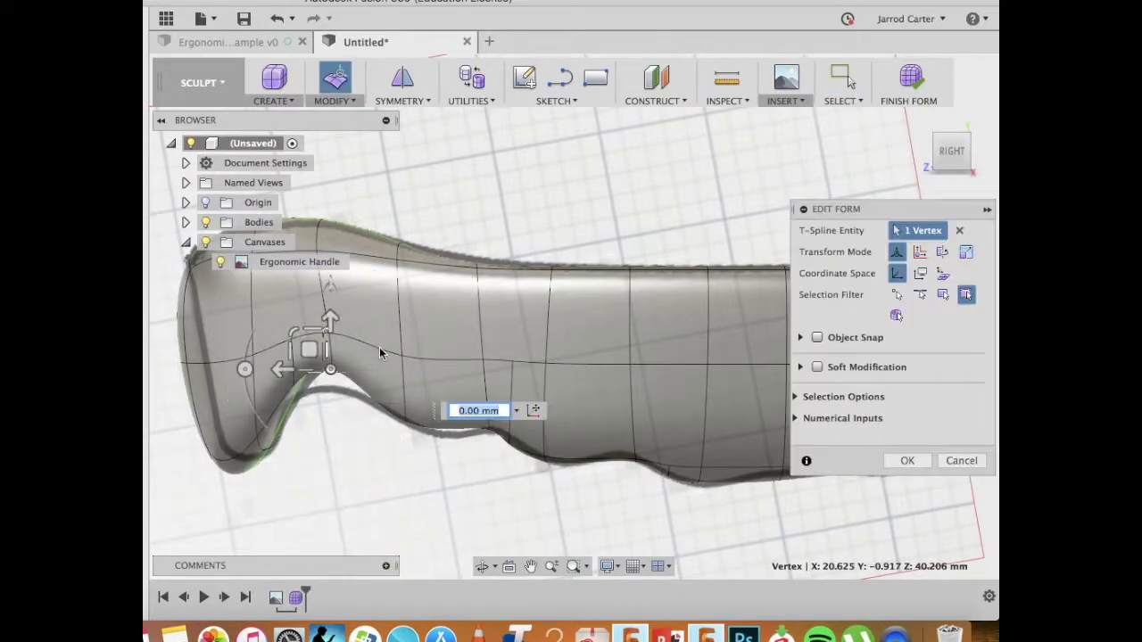
left_click_drag(329, 319, 331, 375)
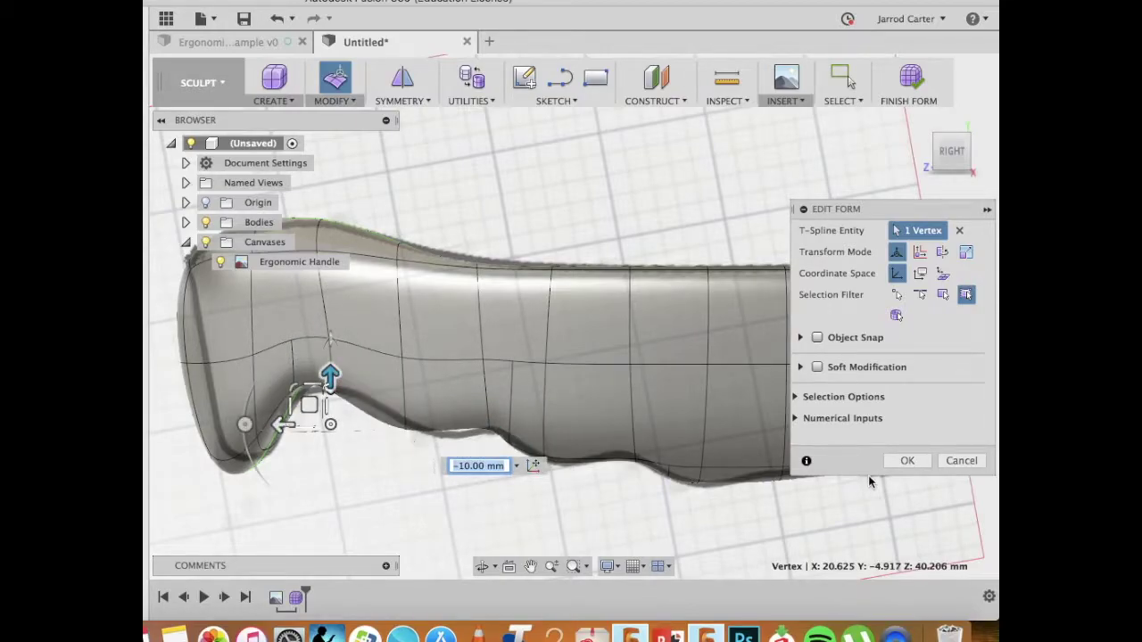
left_click(900, 462)
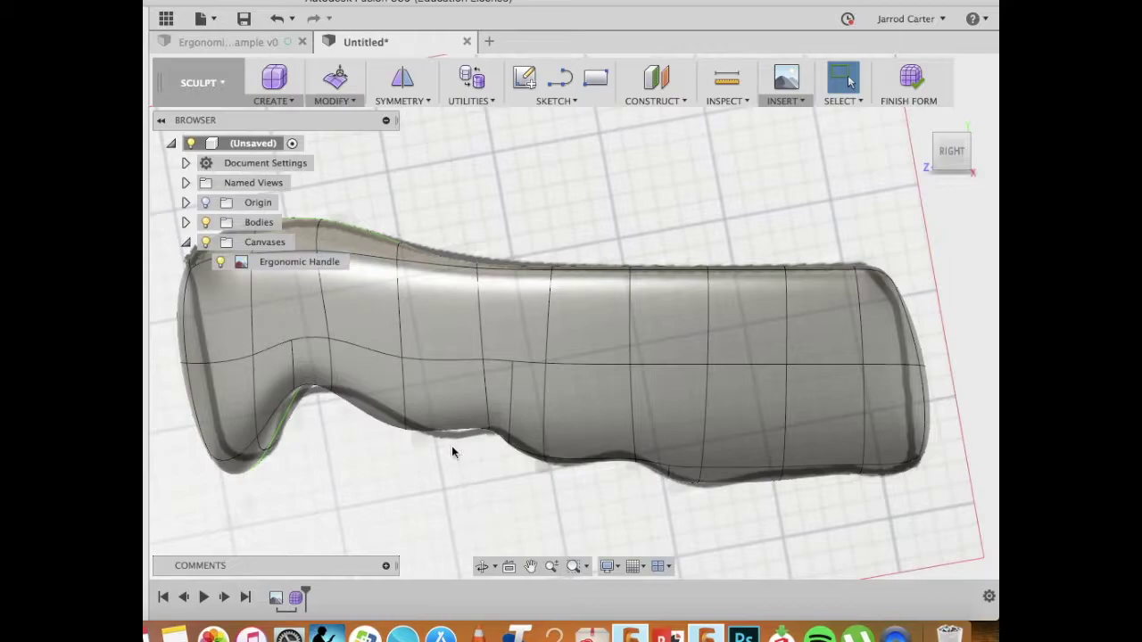
- Orbit to the handle's underside and select the edge loop running along it
left_click(921, 120)
right_click(912, 169)
key("Escape")
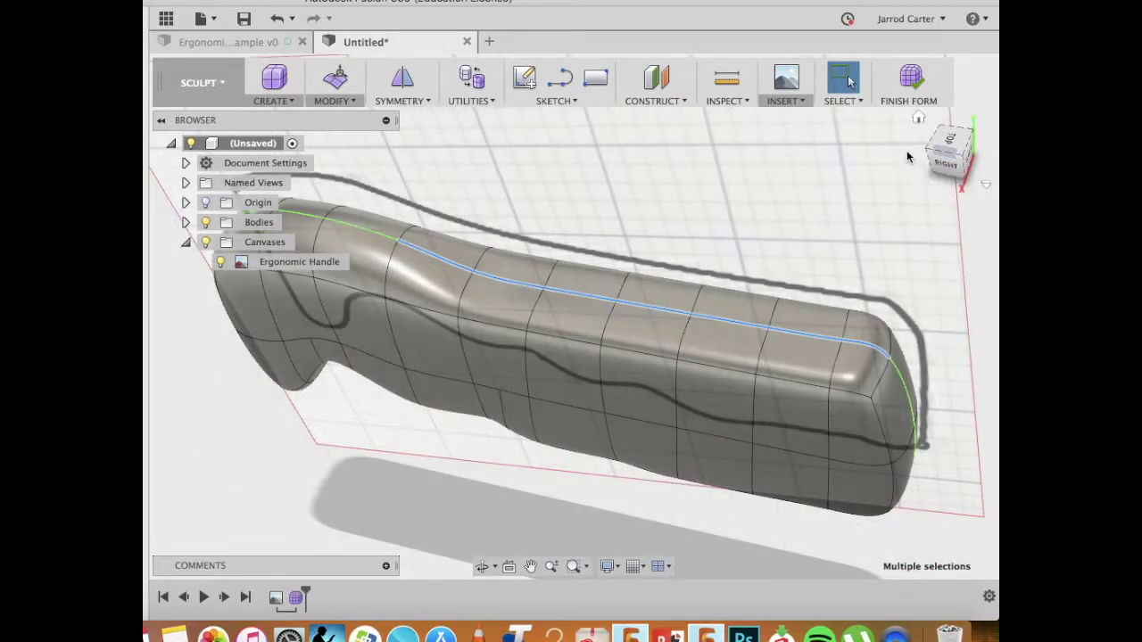
mouse_move(943, 168)
left_mouse_down()
mouse_move(979, 134)
mouse_move(949, 108)
mouse_move(907, 108)
mouse_move(861, 152)
mouse_move(854, 145)
mouse_move(925, 119)
mouse_move(901, 150)
left_mouse_up()
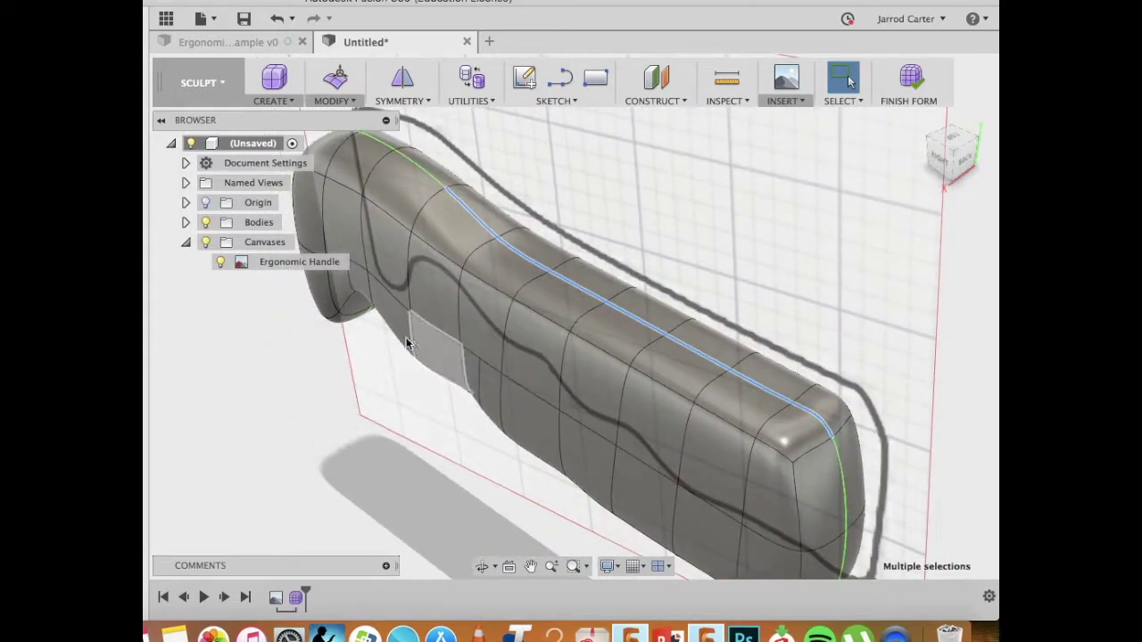
left_click(361, 425)
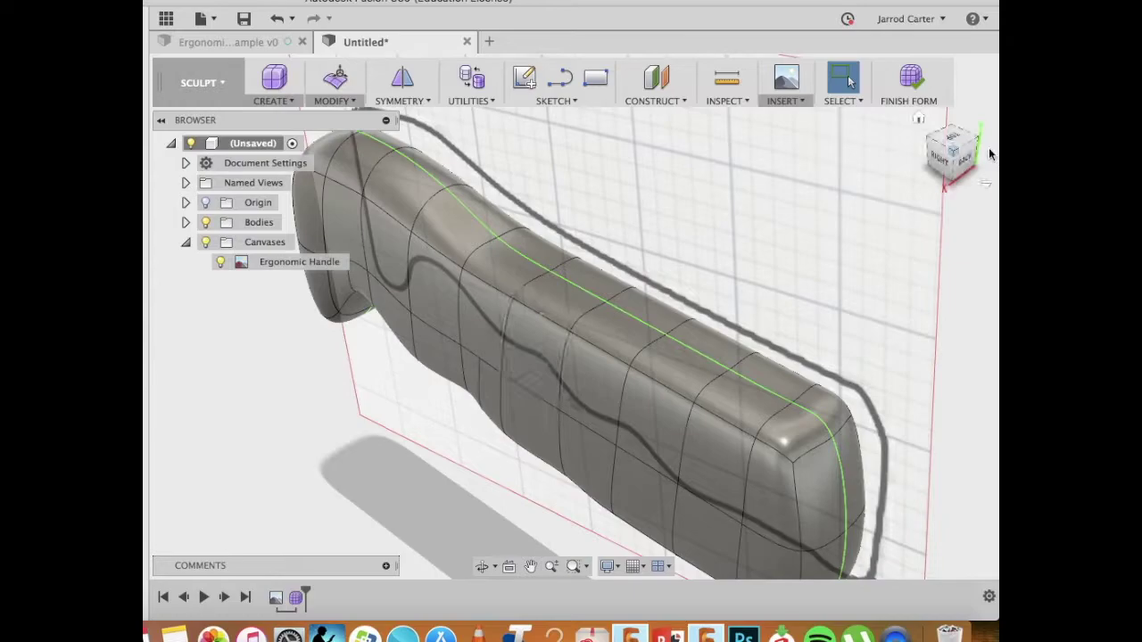
mouse_move(939, 162)
left_mouse_down()
mouse_move(990, 148)
mouse_move(951, 162)
left_mouse_up()
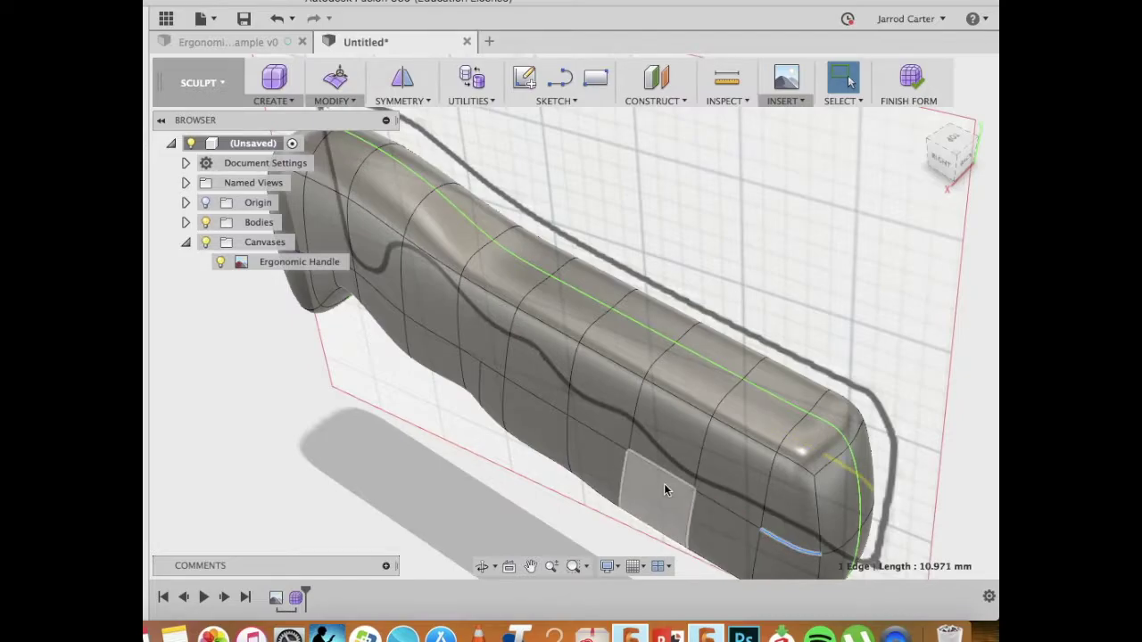
left_click(720, 506, "shift")
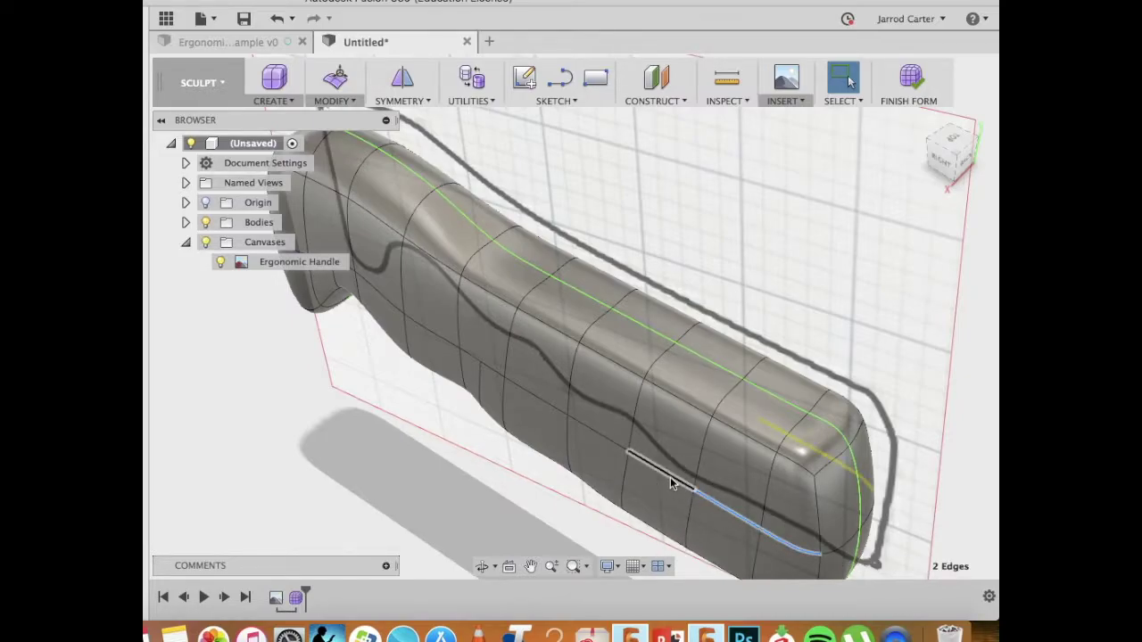
left_click(672, 483, "shift")
right_click(614, 449)
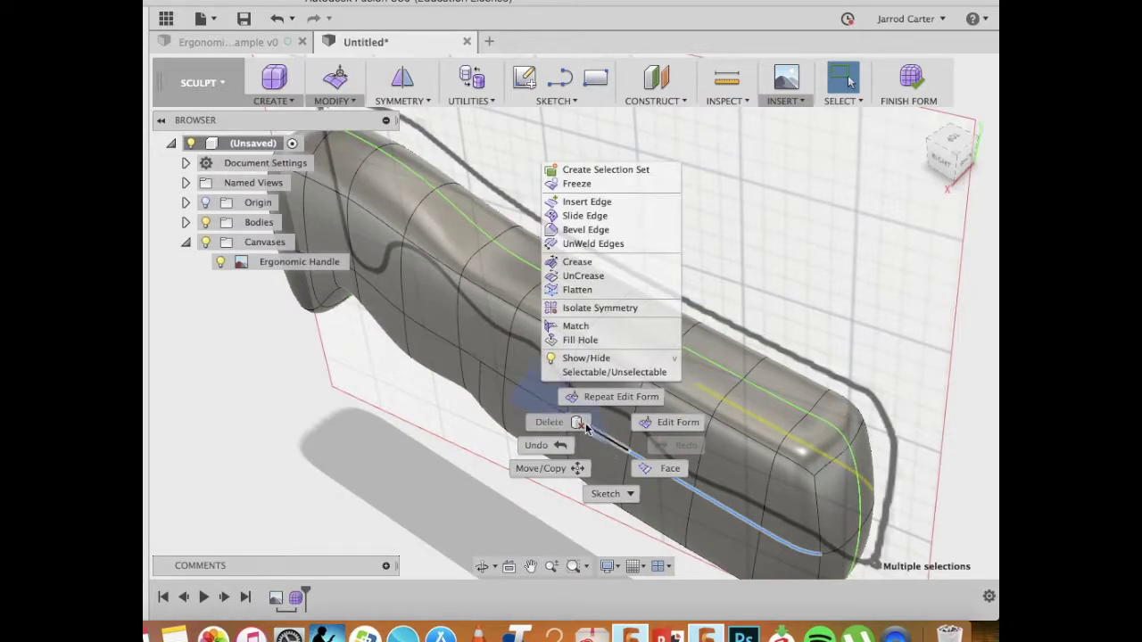
key("Escape")
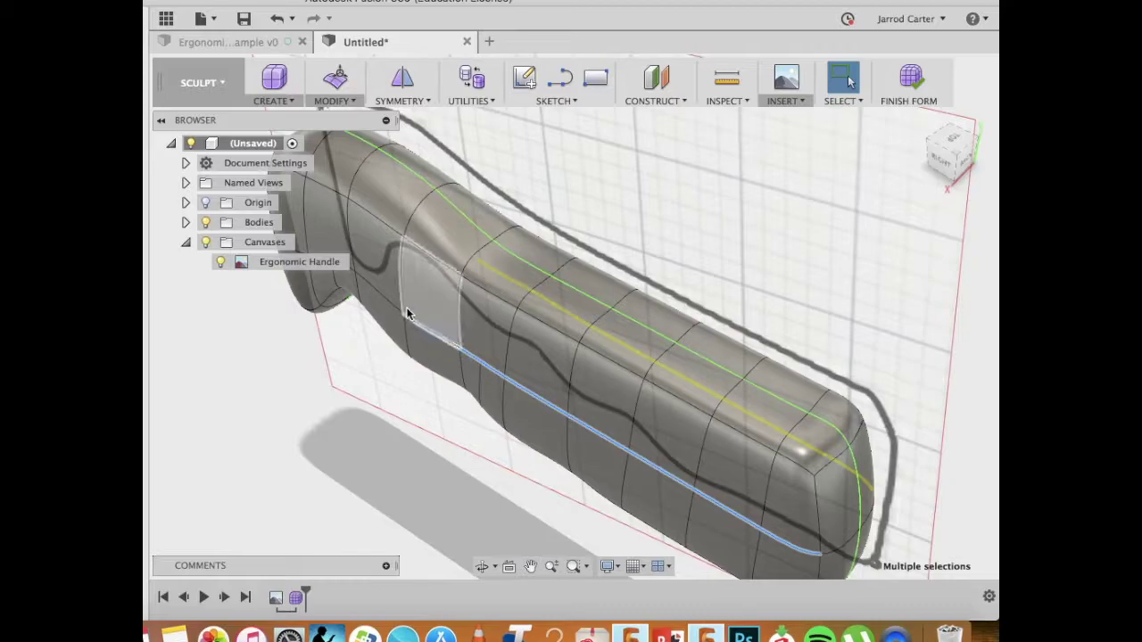
middle_click_drag(349, 334, 328, 361, "shift")
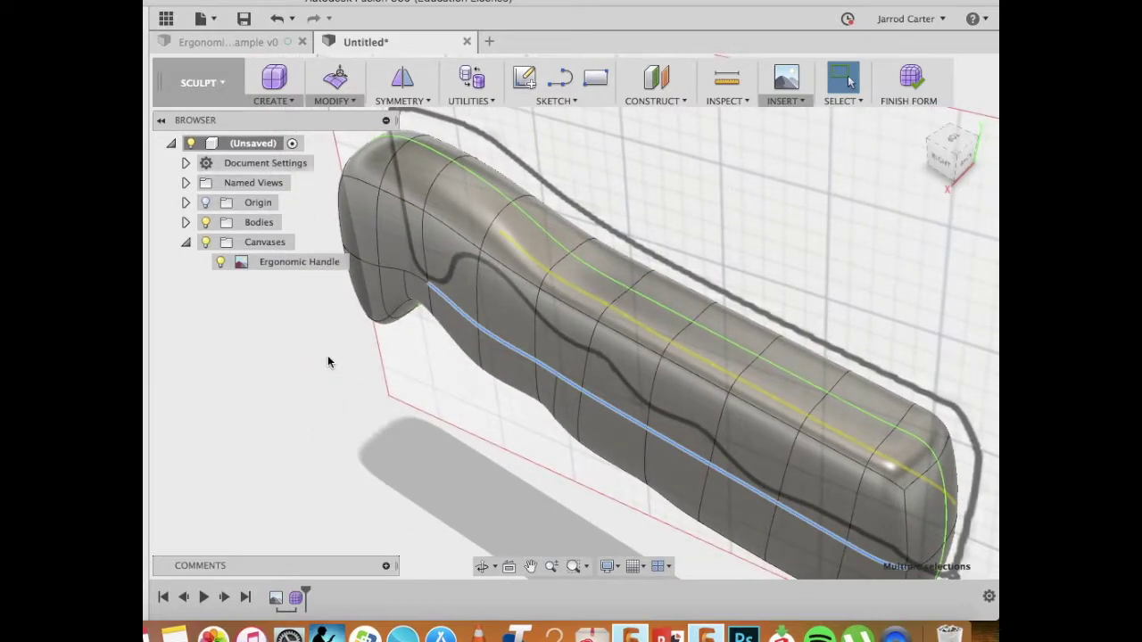
- Push the selected underside edge loop out 5 mm with Edit Form
right_click(417, 280)
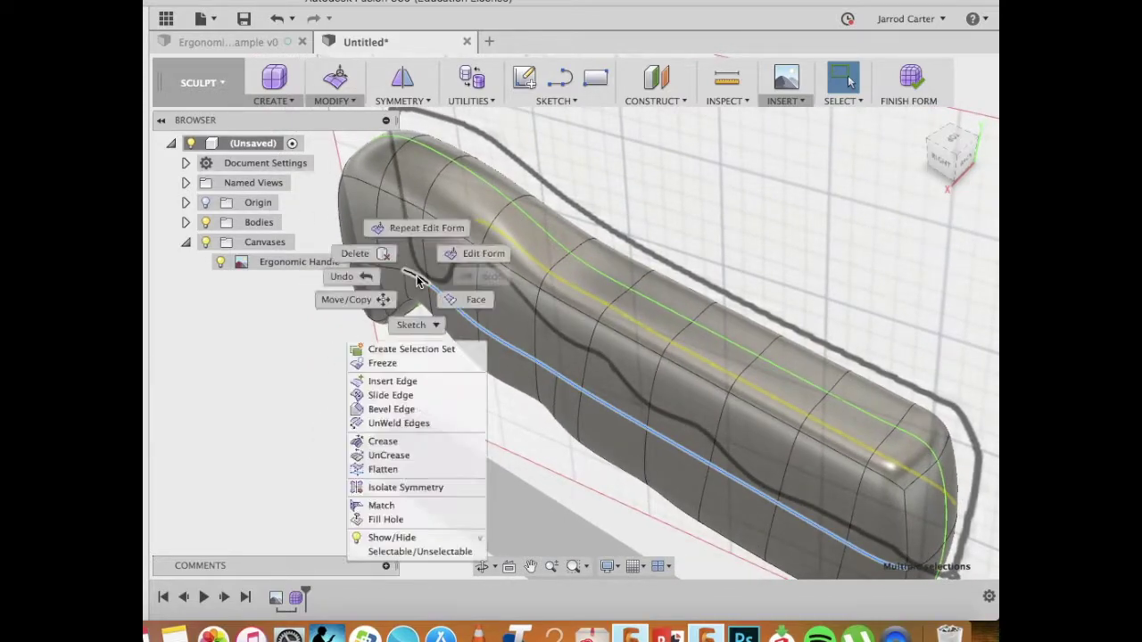
left_click(467, 256)
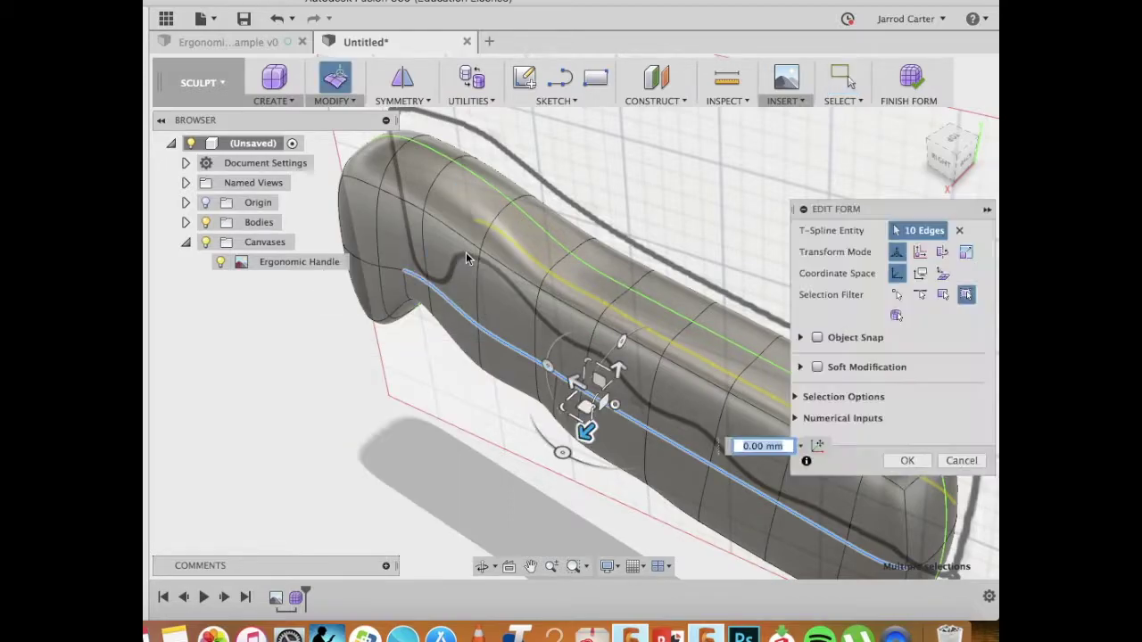
right_click(584, 433)
key("Escape")
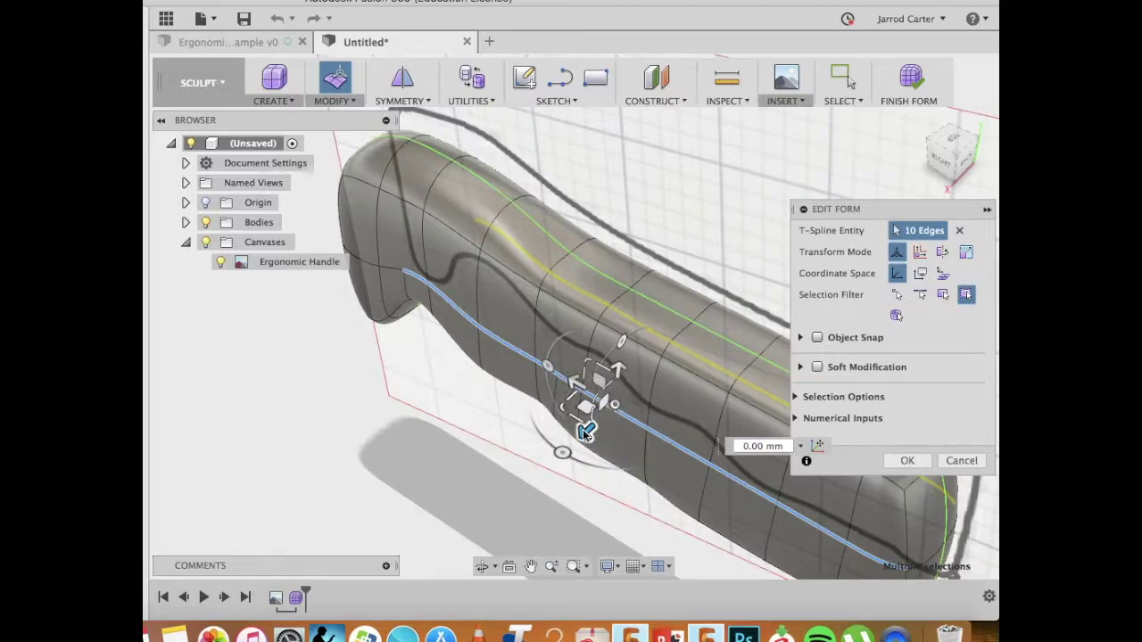
left_click_drag(586, 432, 569, 444)
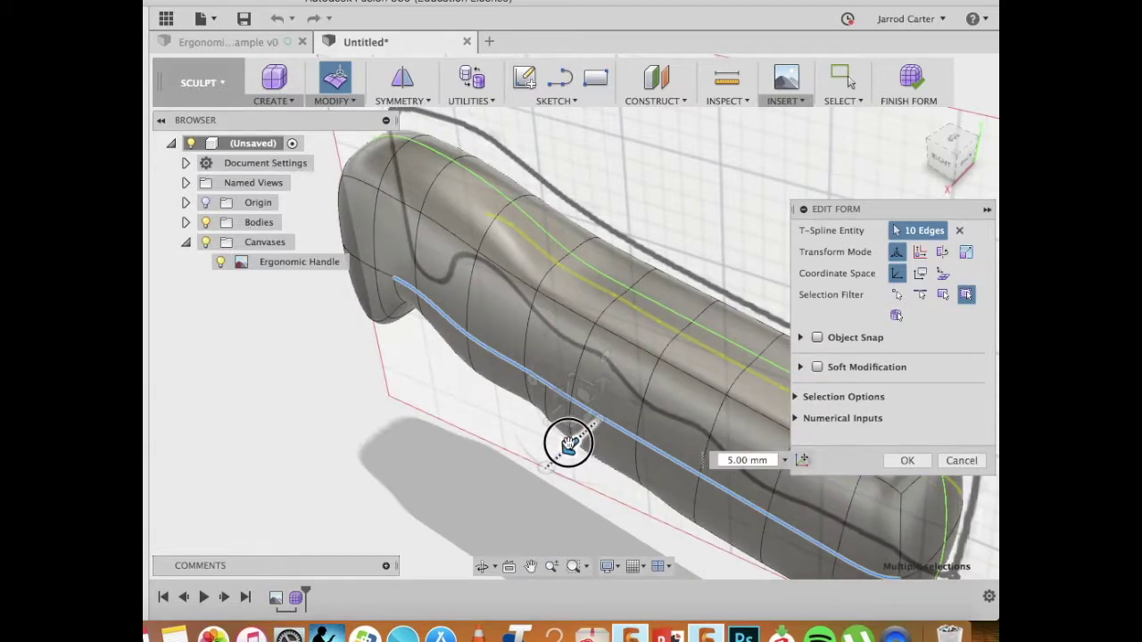
left_click_drag(951, 150, 988, 125)
key("Return")
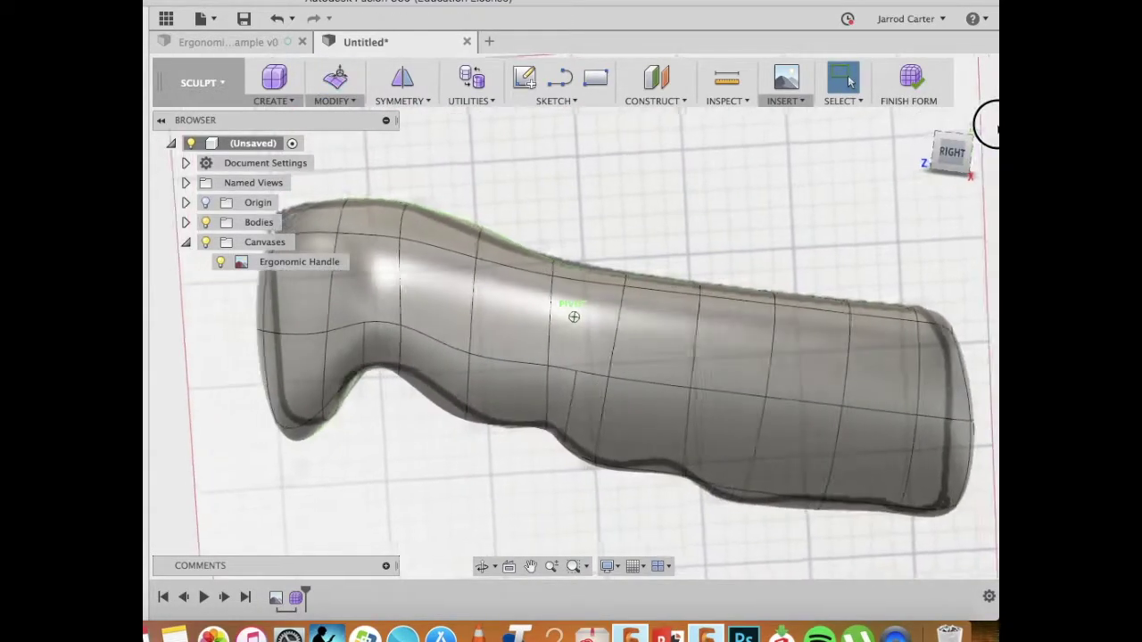
- Hide the Ergonomic Handle canvas, finish the form, and switch to the Ergonomic Handle example tab
left_click(220, 262)
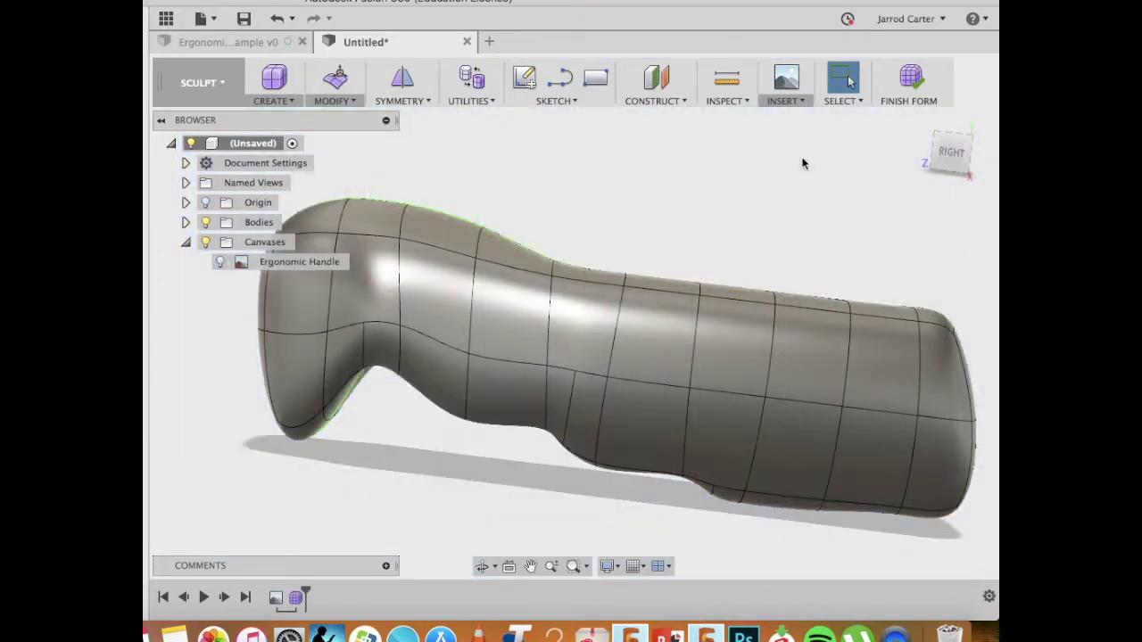
mouse_move(951, 157)
left_mouse_down()
mouse_move(902, 173)
mouse_move(976, 133)
mouse_move(970, 156)
mouse_move(951, 145)
mouse_move(920, 170)
mouse_move(928, 165)
left_mouse_up()
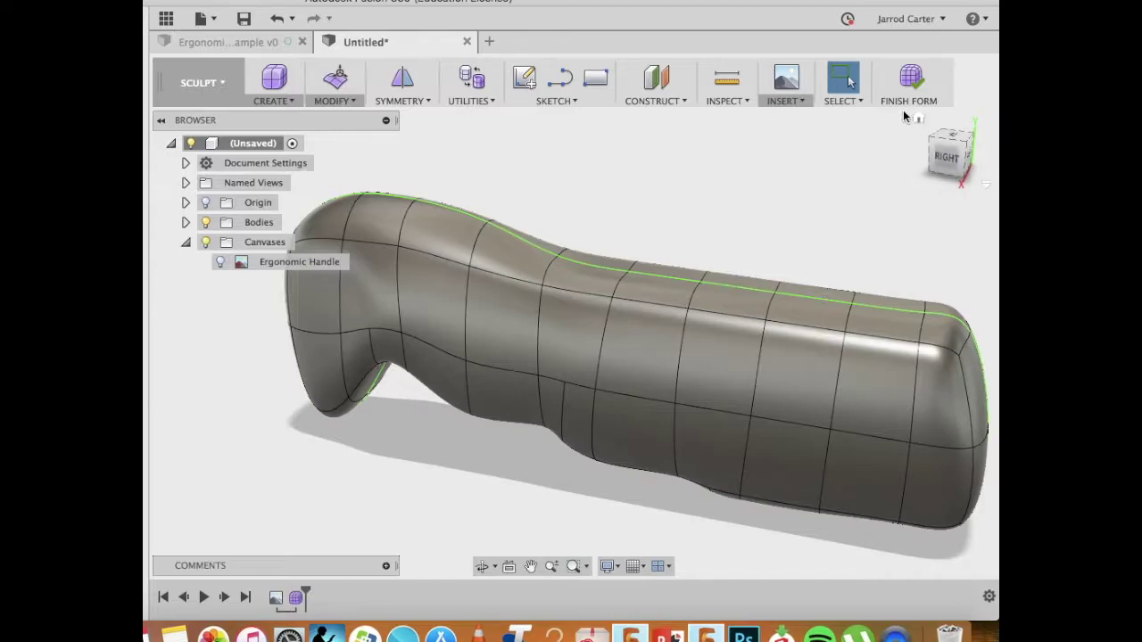
left_click(915, 80)
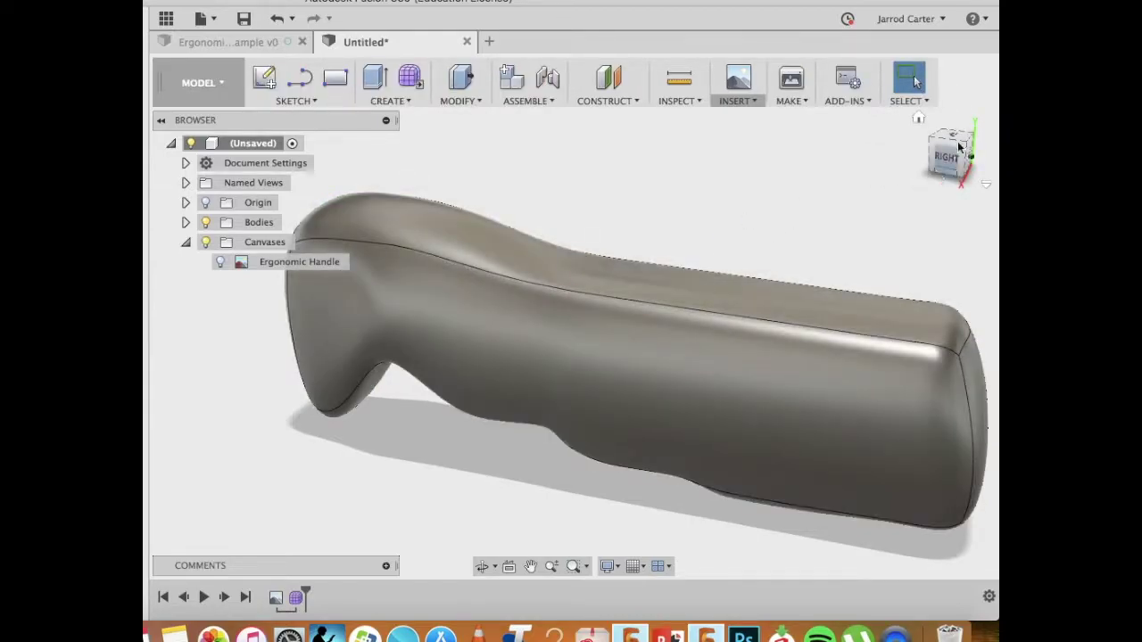
left_click_drag(945, 159, 936, 125)
left_click(243, 42)
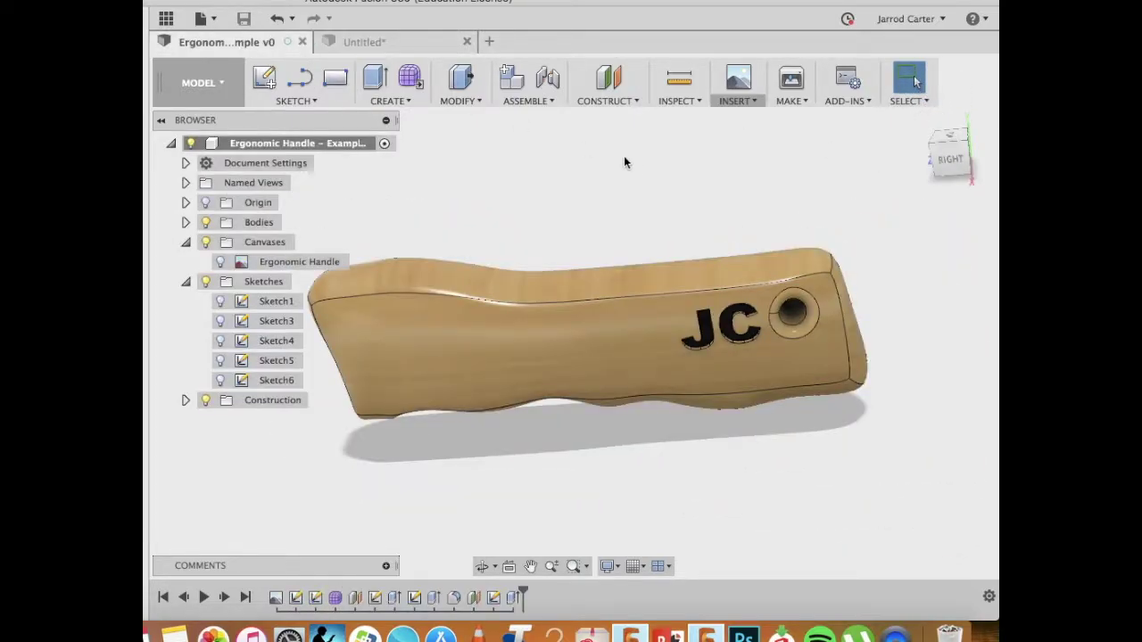
mouse_move(948, 159)
left_mouse_down()
mouse_move(943, 135)
mouse_move(959, 143)
mouse_move(928, 148)
mouse_move(987, 151)
mouse_move(960, 107)
mouse_move(937, 123)
mouse_move(942, 143)
left_mouse_up()
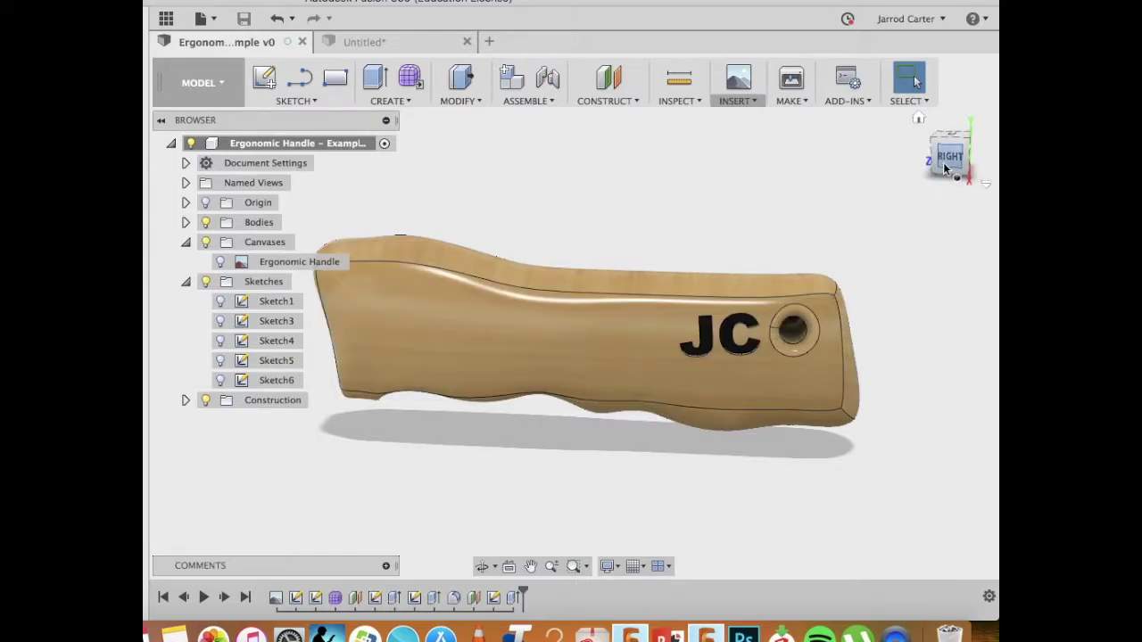
mouse_move(945, 169)
left_mouse_down()
mouse_move(981, 171)
mouse_move(936, 169)
mouse_move(948, 156)
mouse_move(937, 162)
mouse_move(982, 171)
mouse_move(928, 168)
left_mouse_up()
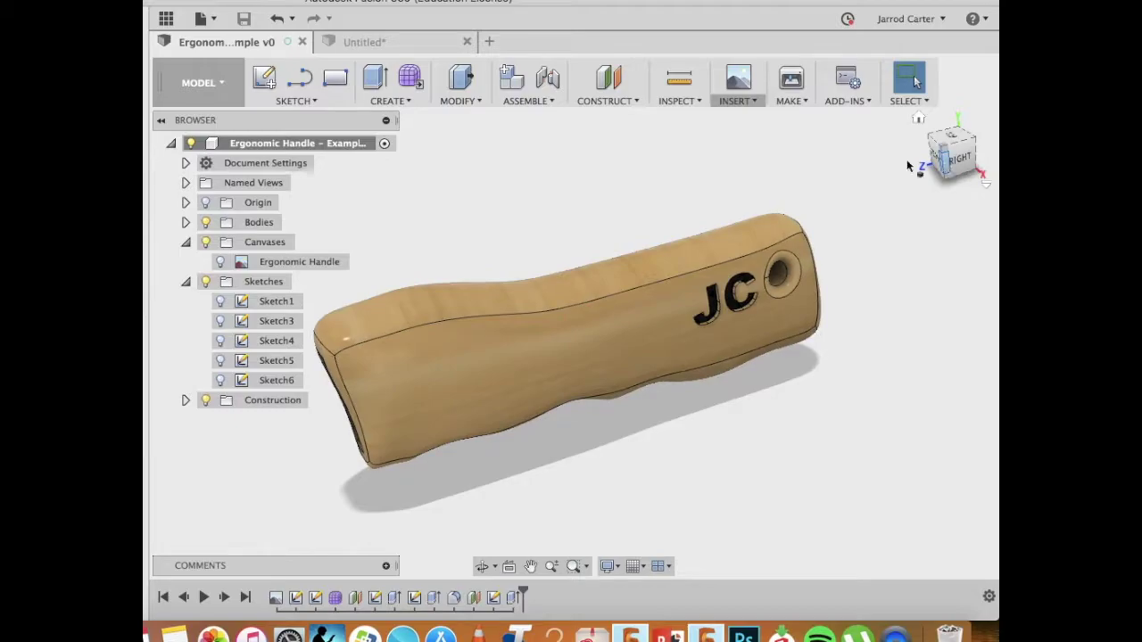
left_click(398, 45)
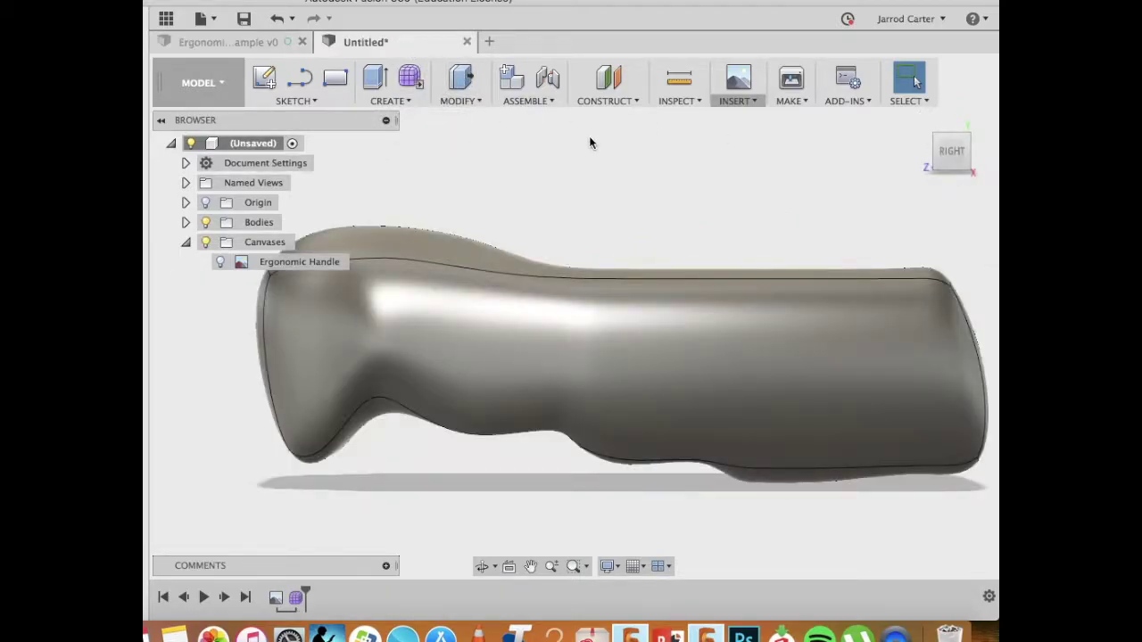
- Show the origin and add a construction plane offset 75 mm from the XY plane
left_click(206, 204)
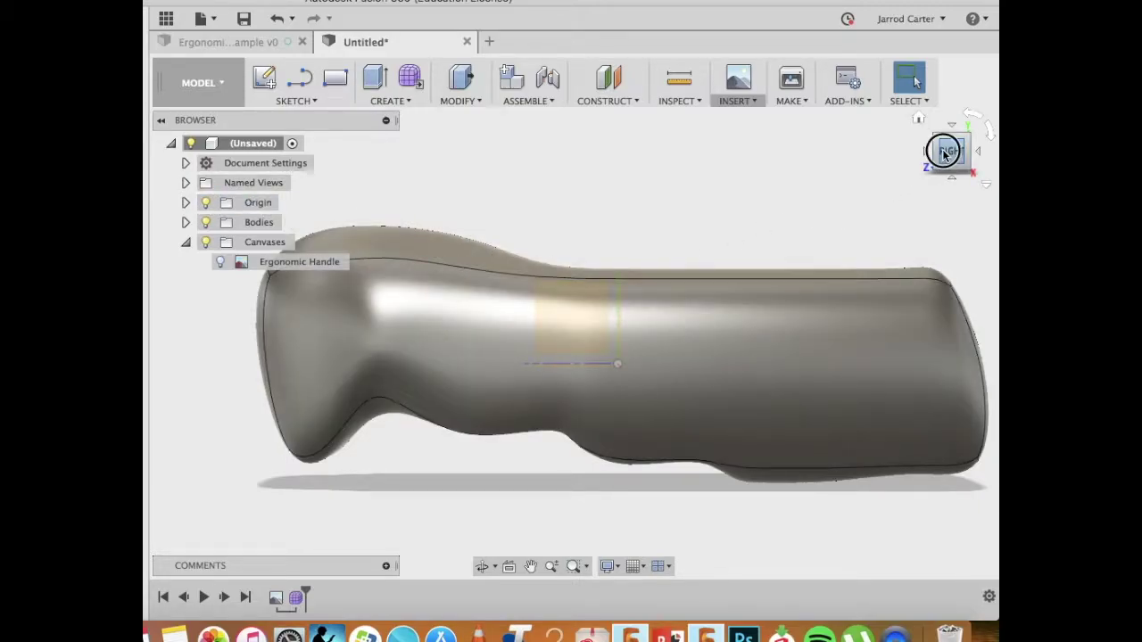
left_click_drag(946, 153, 977, 178)
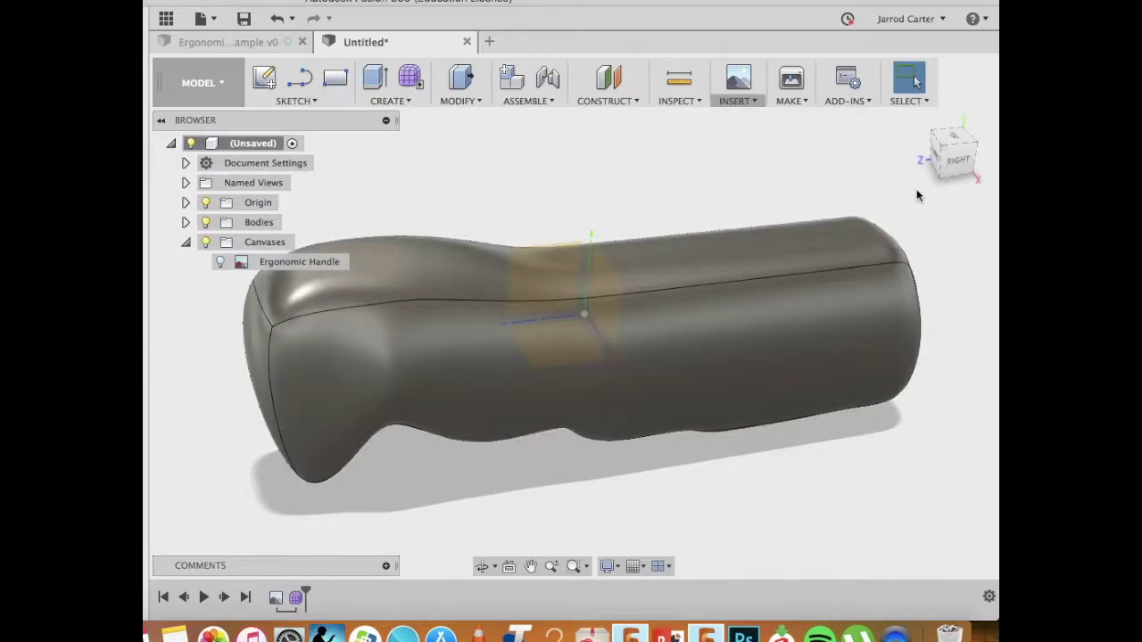
left_click_drag(949, 151, 963, 172)
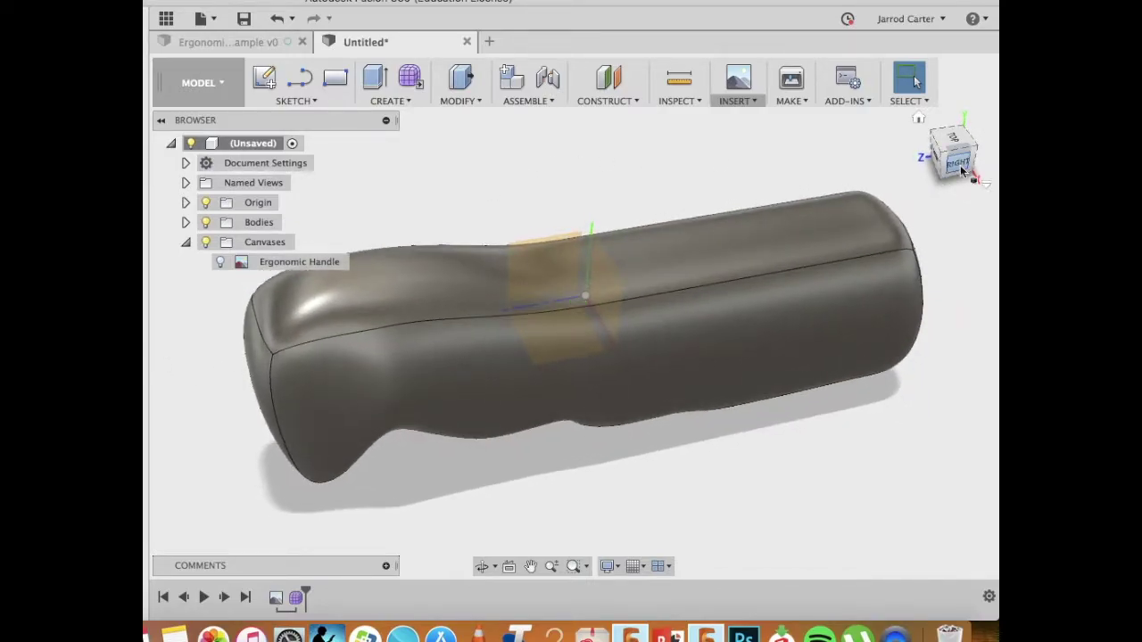
left_click(623, 100)
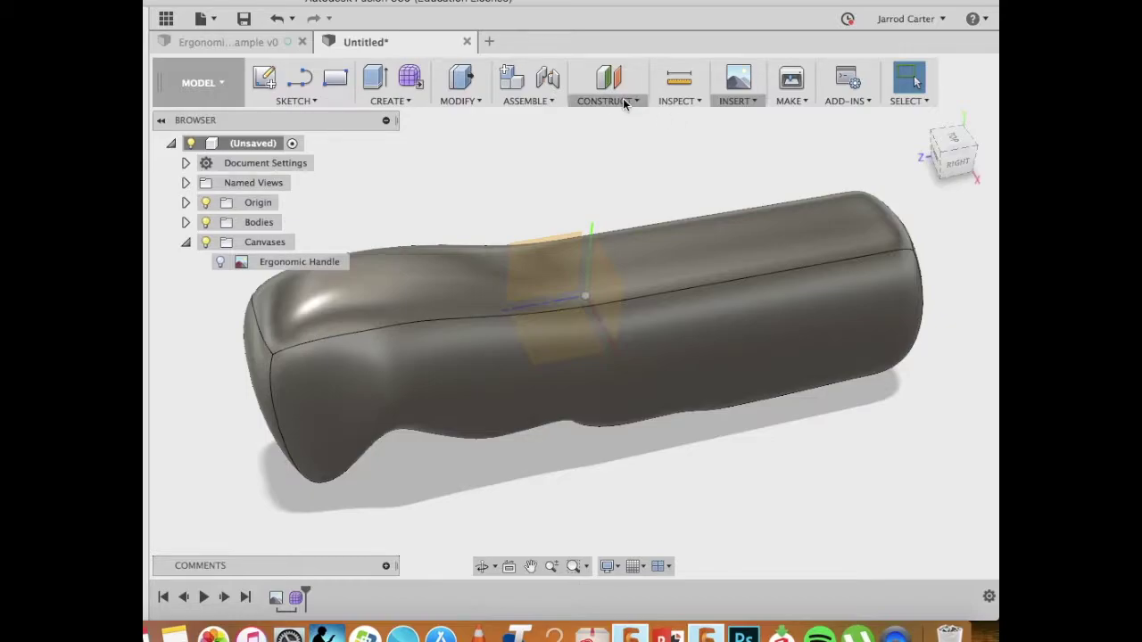
left_click(625, 118)
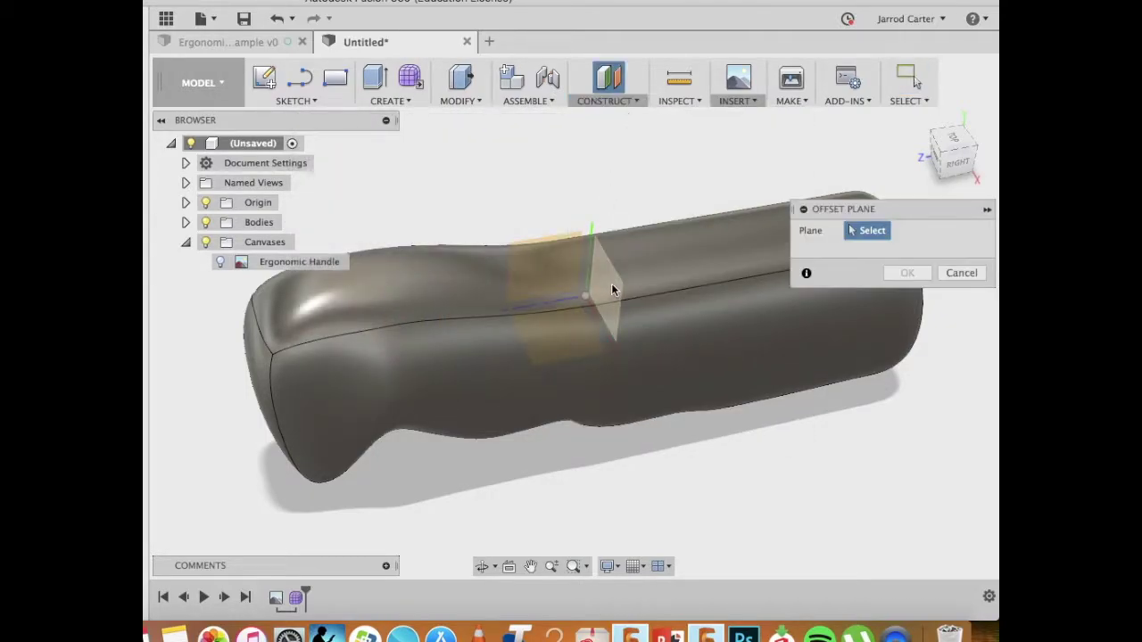
left_click_drag(600, 295, 193, 360)
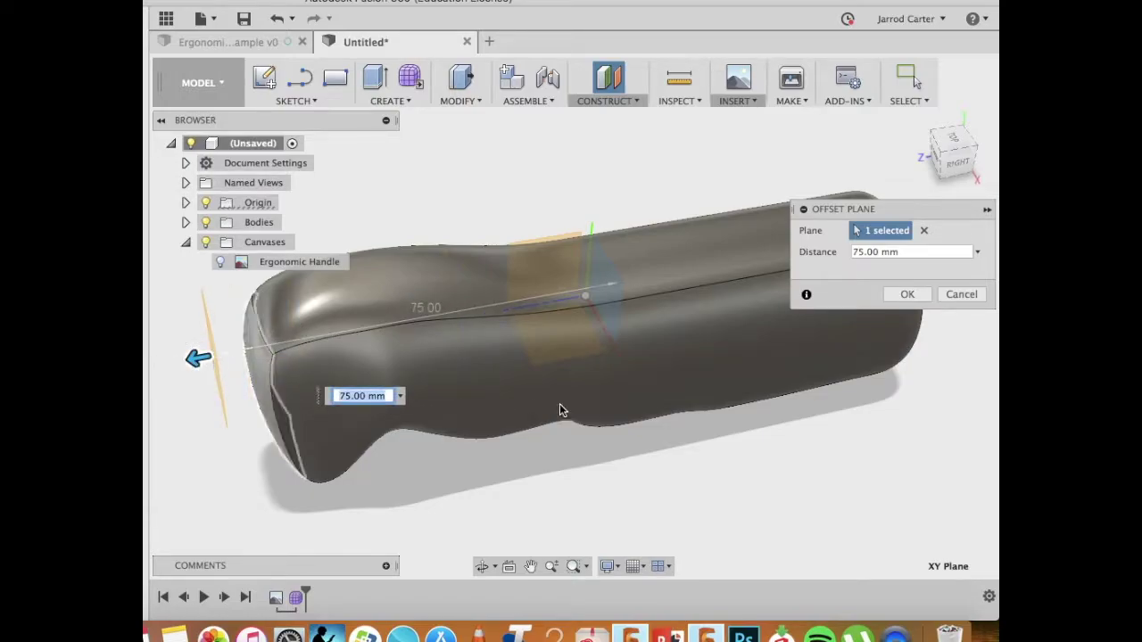
left_click(907, 294)
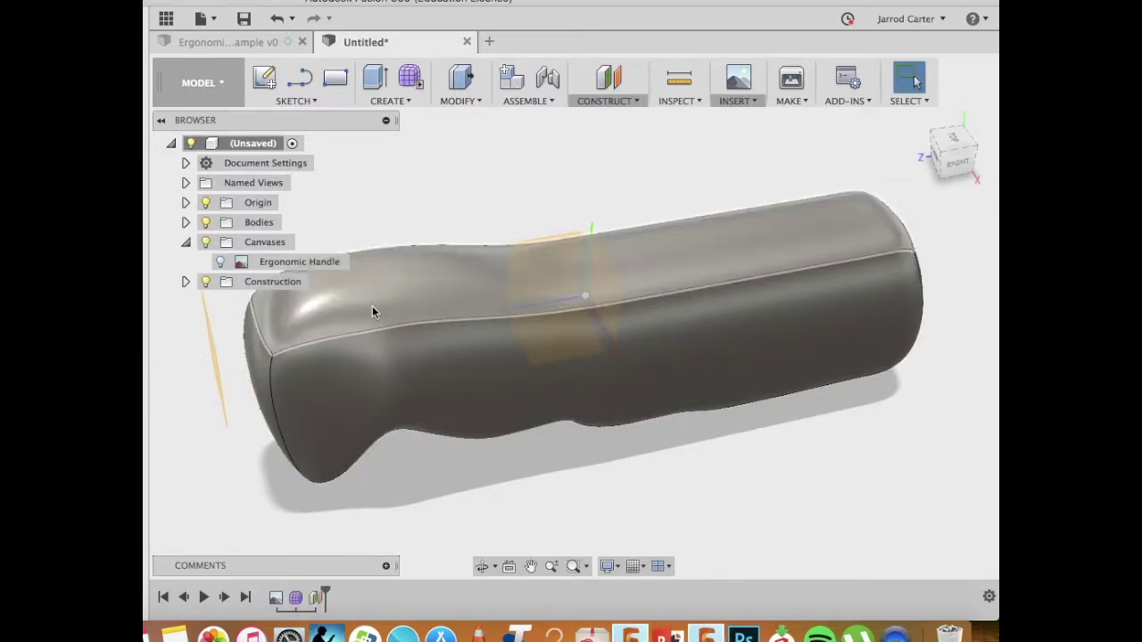
- Start a new sketch on the 75 mm offset construction plane
left_click(296, 101)
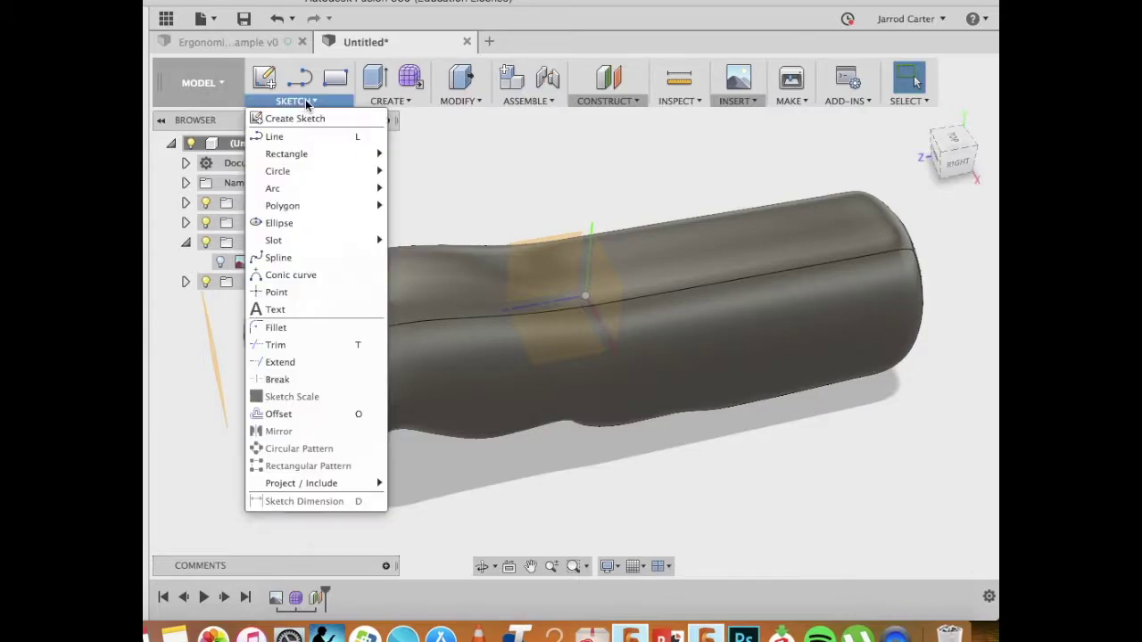
left_click(283, 117)
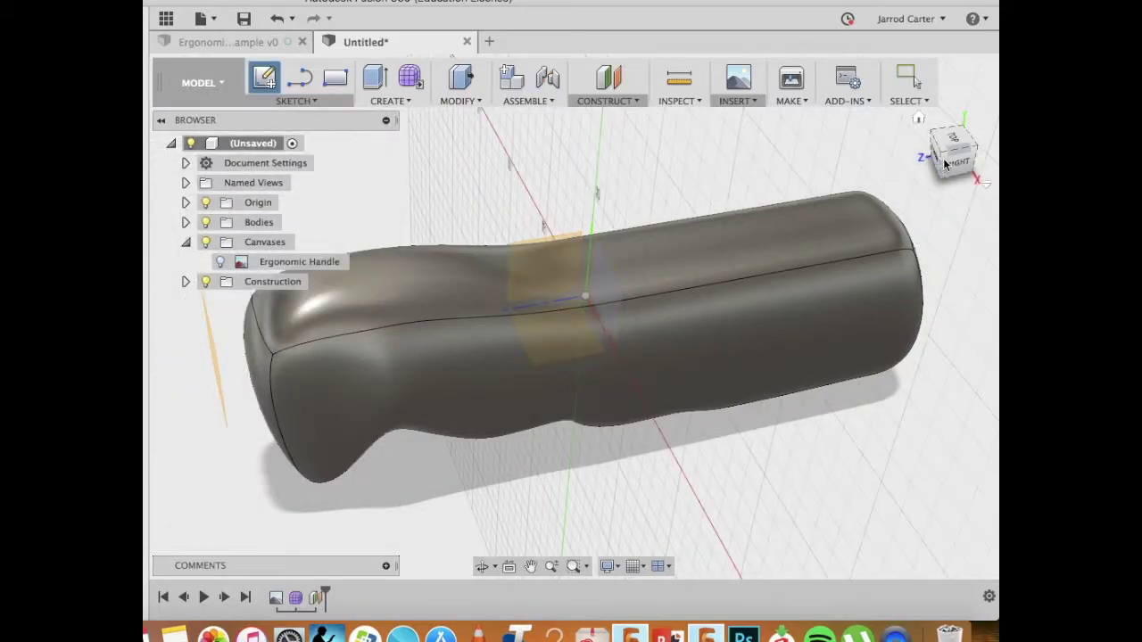
left_click_drag(968, 147, 990, 125)
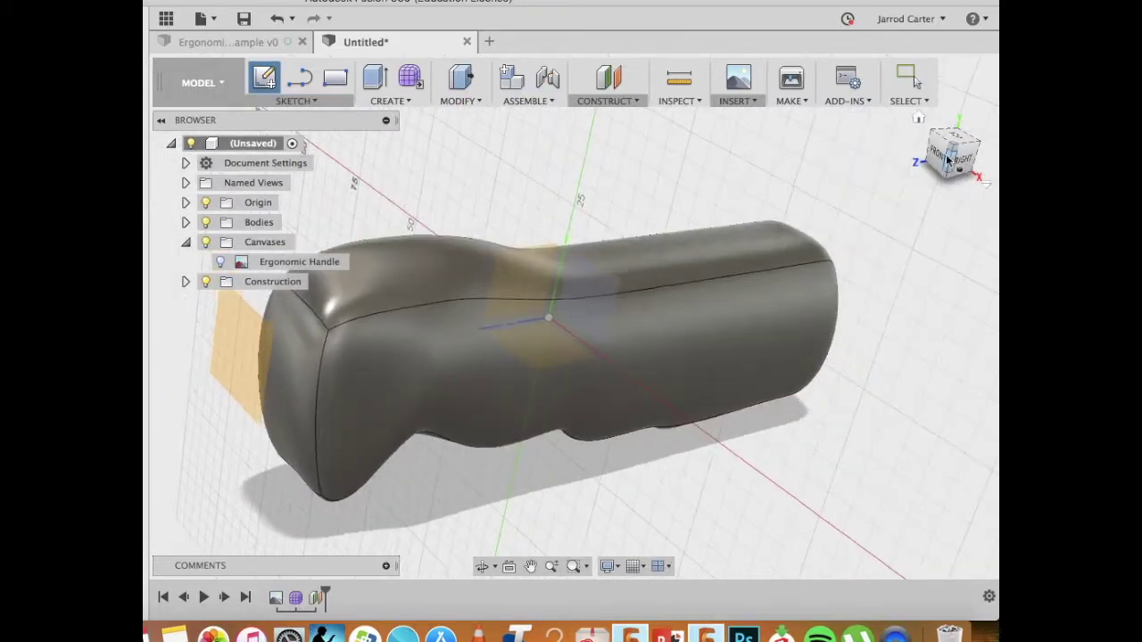
left_click(246, 360)
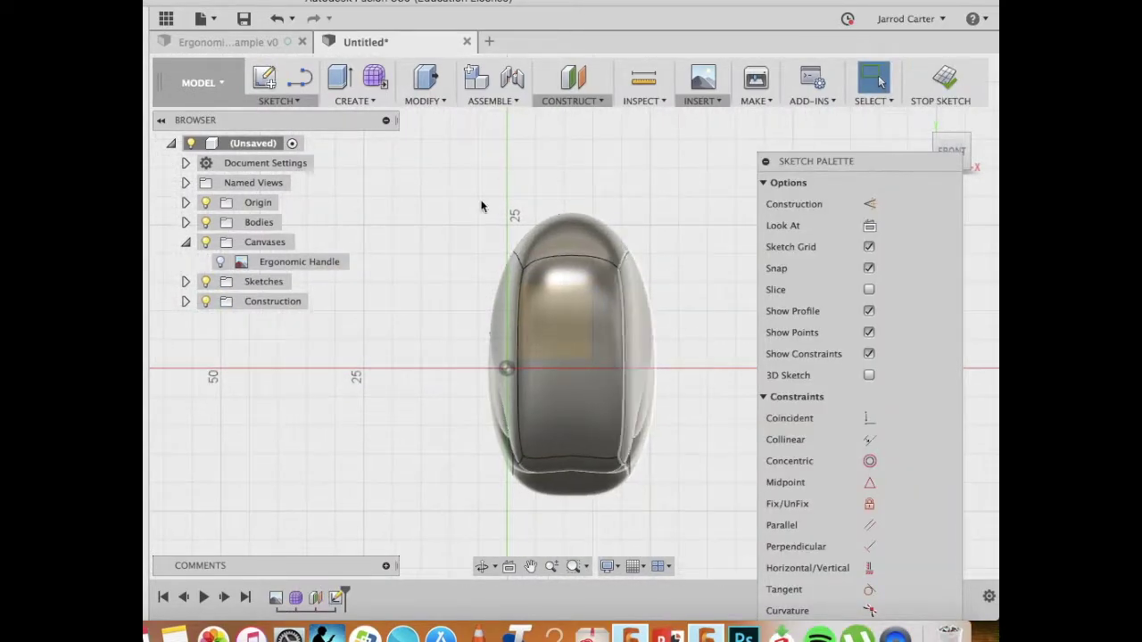
- Draw a two-point rectangle across the handle's end profile and return to the Home view
left_click(297, 103)
mouse_move(308, 151)
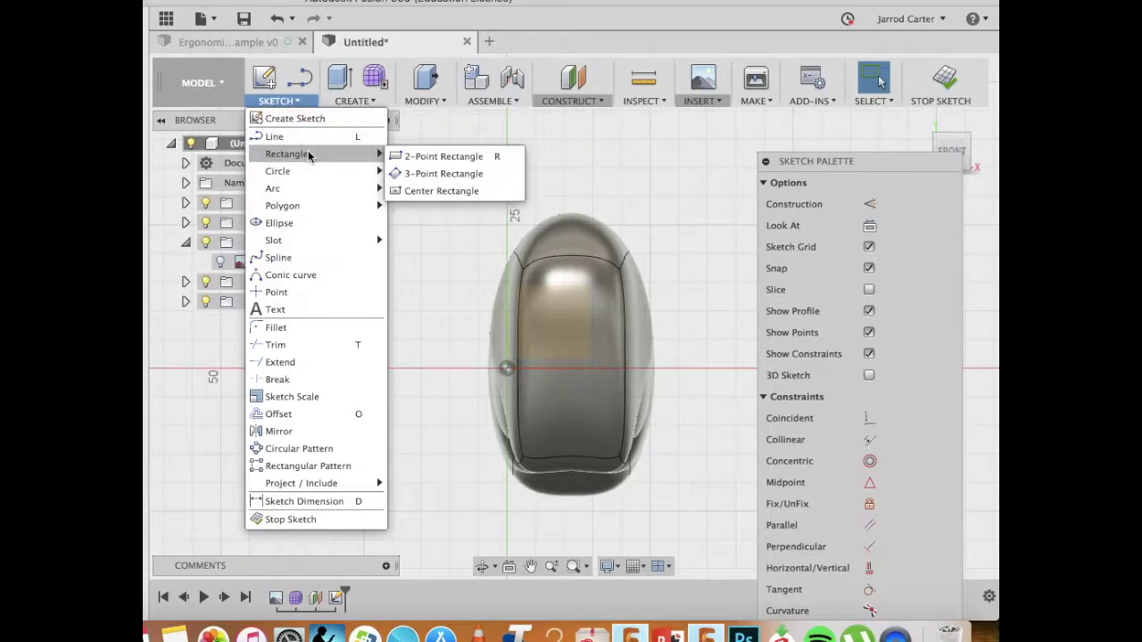
left_click(401, 155)
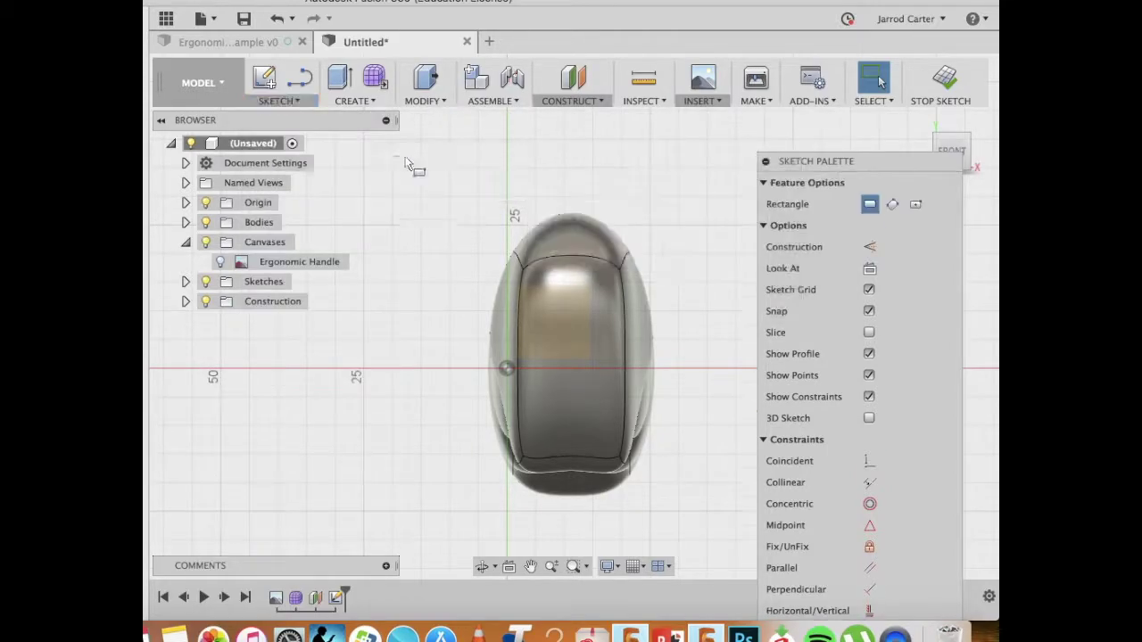
left_click(548, 275)
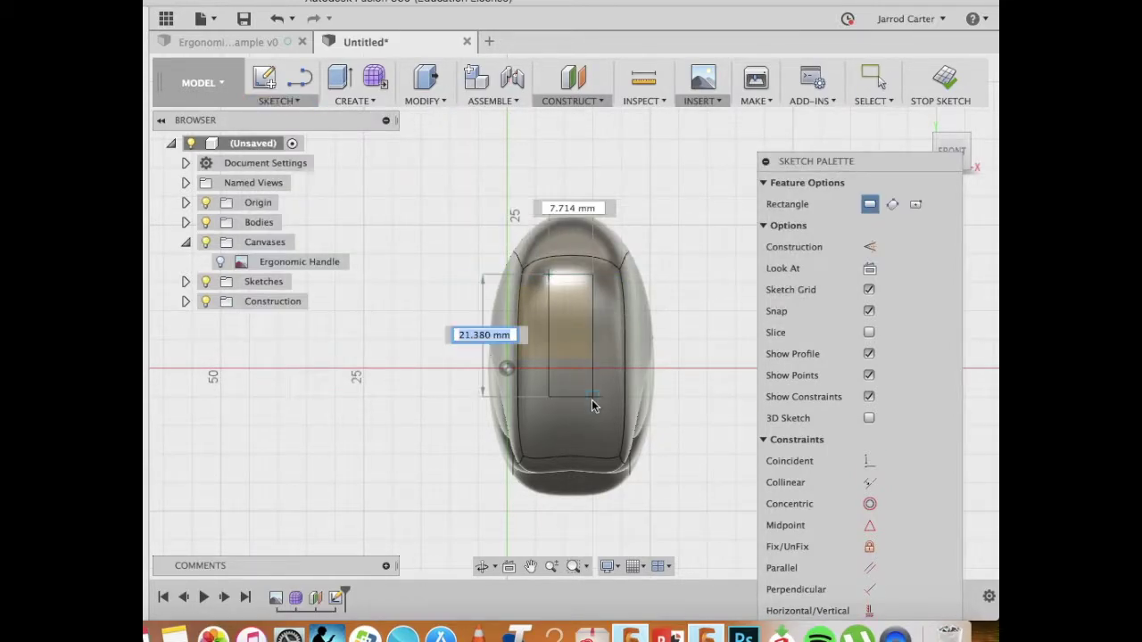
left_click(596, 456)
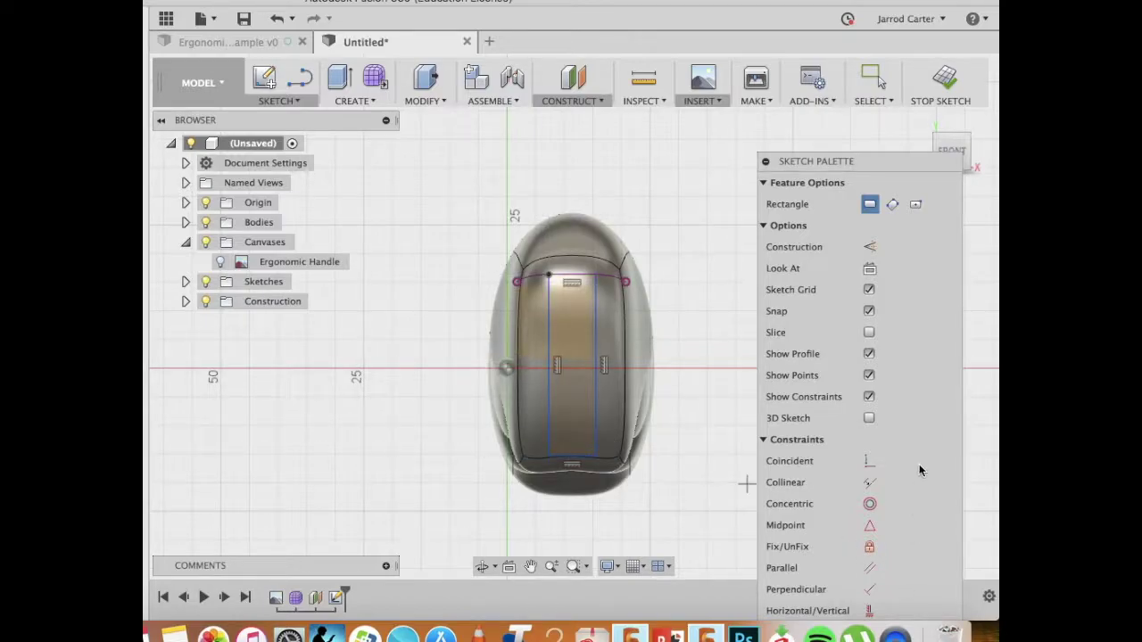
left_click(919, 118)
key("Escape")
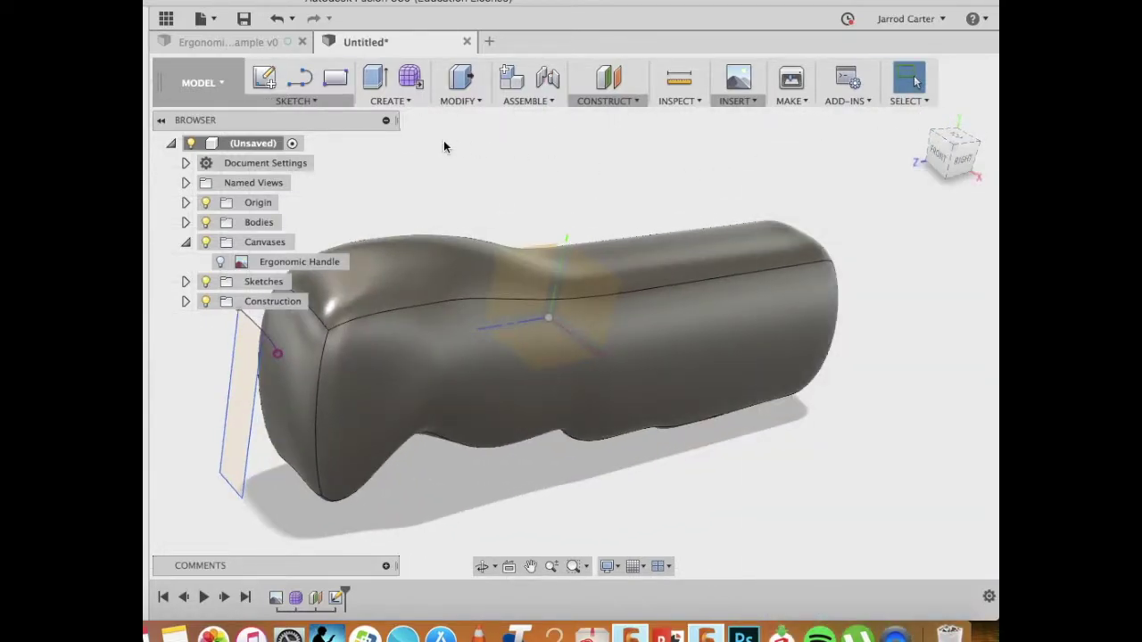
- Extrude the rectangle profile as a 25 mm cut into the handle's wide end
left_click(390, 101)
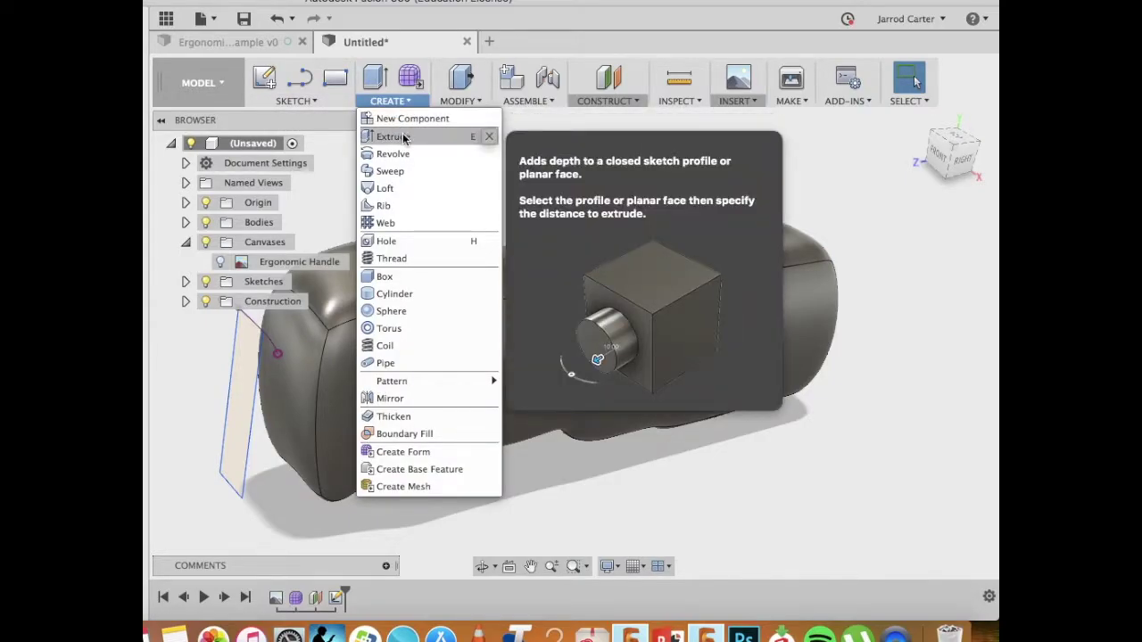
left_click(398, 136)
left_click(236, 399)
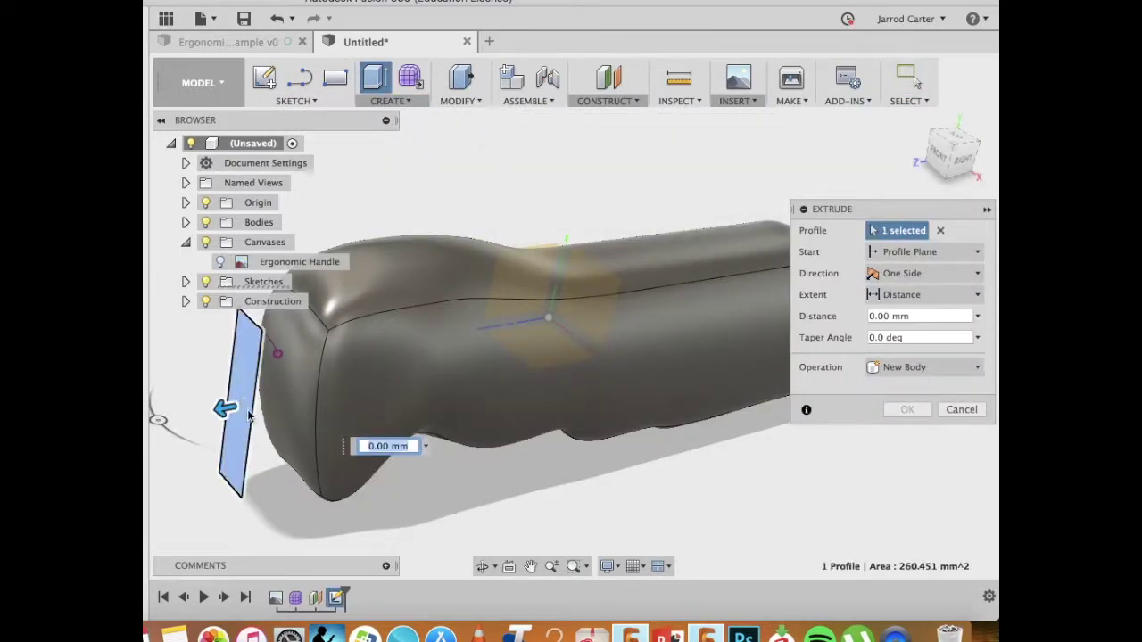
left_click_drag(224, 402, 384, 377)
left_click(914, 428)
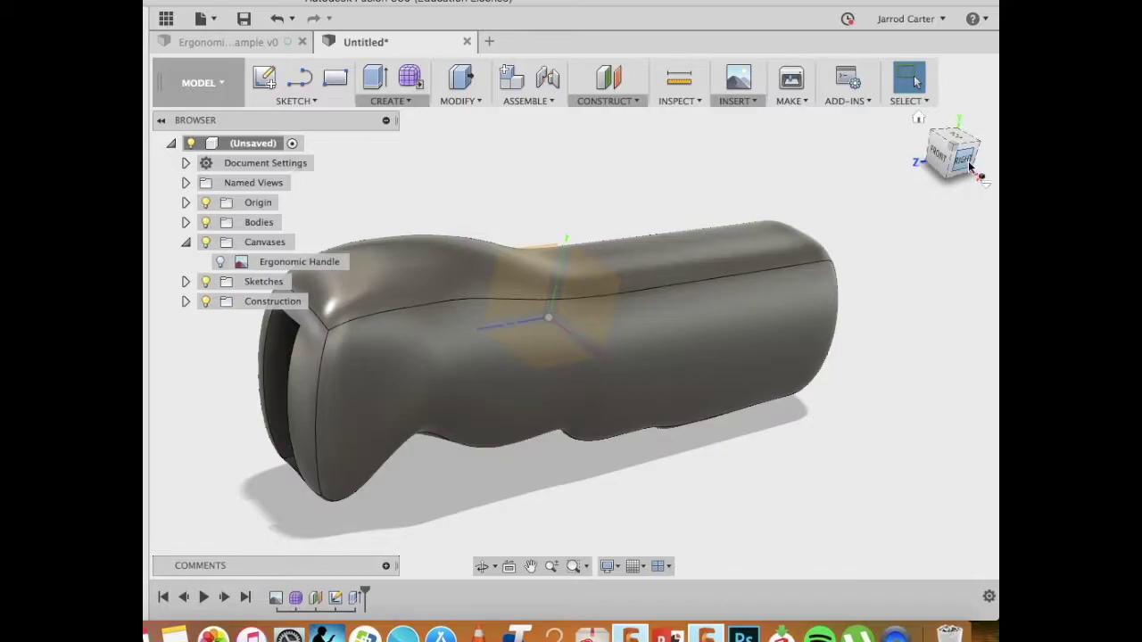
mouse_move(951, 152)
left_mouse_down()
mouse_move(940, 140)
mouse_move(991, 140)
mouse_move(963, 154)
mouse_move(862, 152)
mouse_move(922, 102)
mouse_move(913, 113)
left_mouse_up()
- Add a construction plane offset 40 mm across the handle
left_click(615, 104)
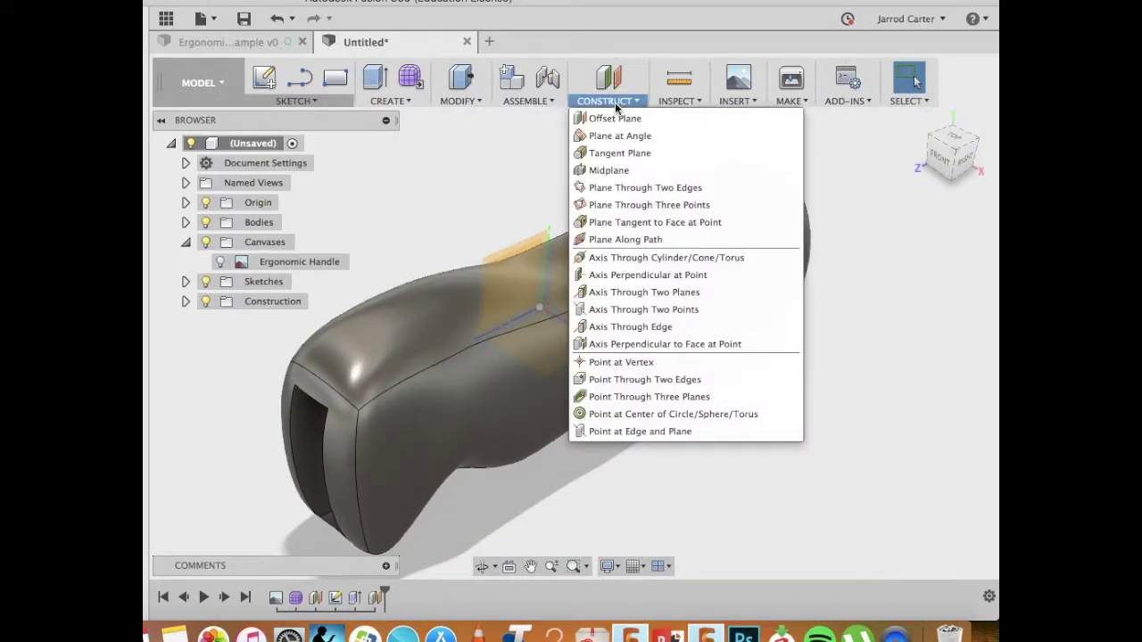
left_click(589, 115)
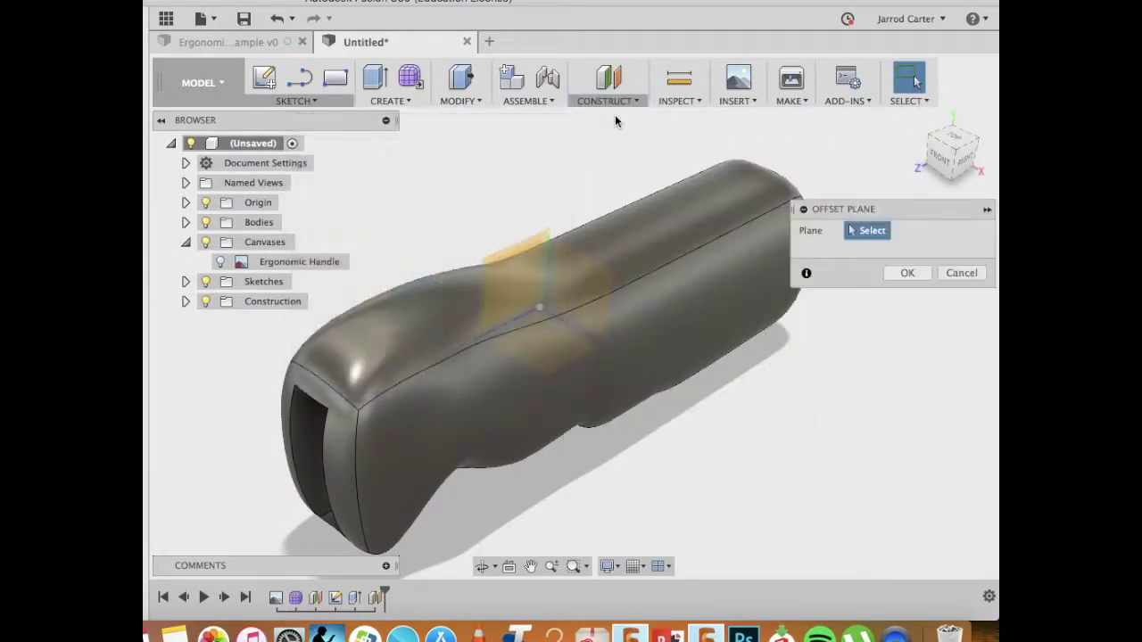
left_click(555, 234)
left_click_drag(556, 235, 720, 325)
left_click(892, 298)
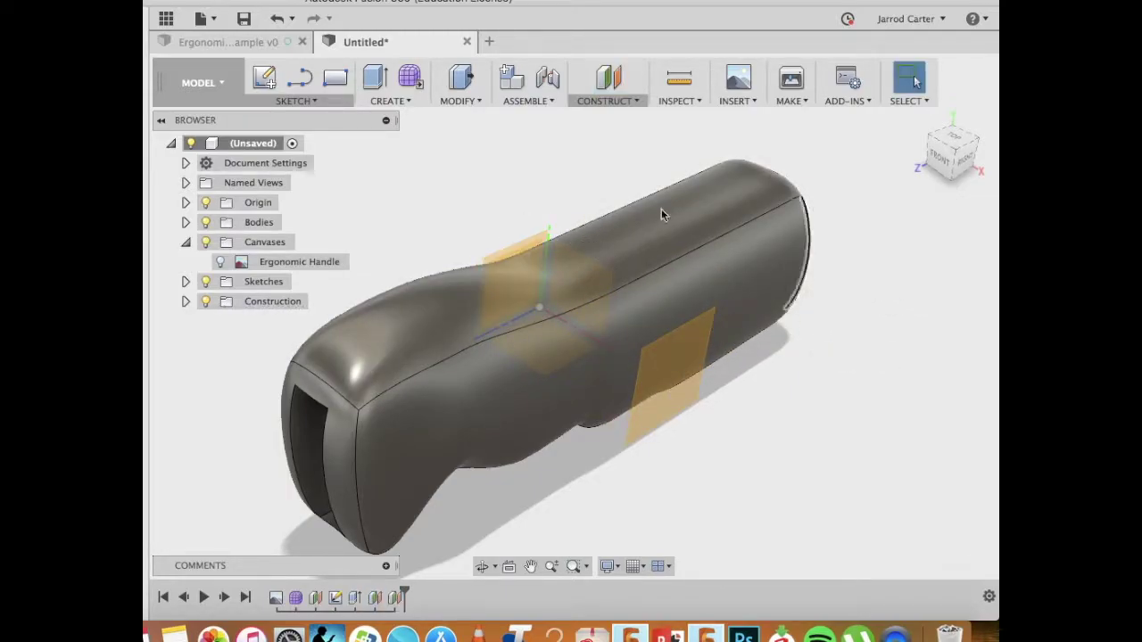
- Sketch an 8 mm centre-diameter circle on the new plane near the narrow end
left_click(294, 104)
left_click(295, 117)
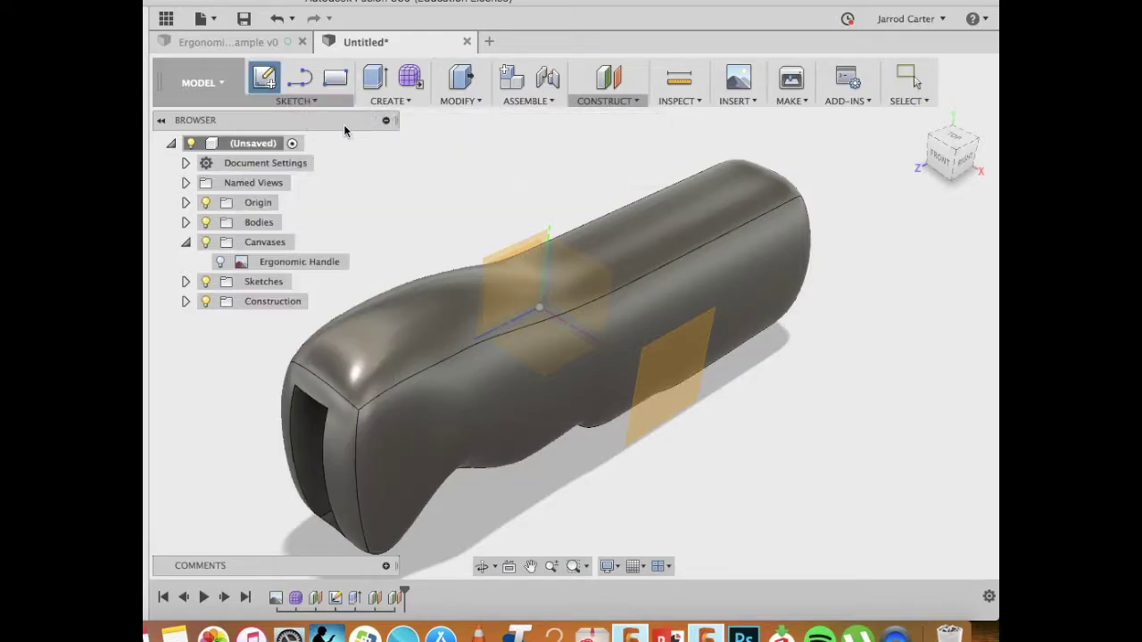
left_click(695, 361)
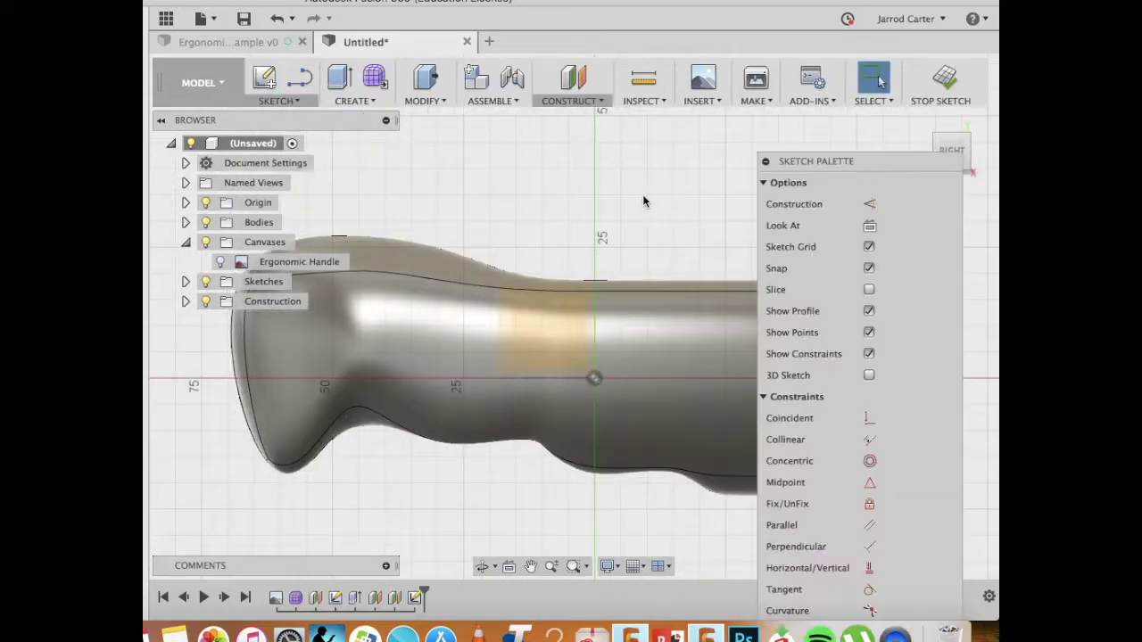
left_click(279, 101)
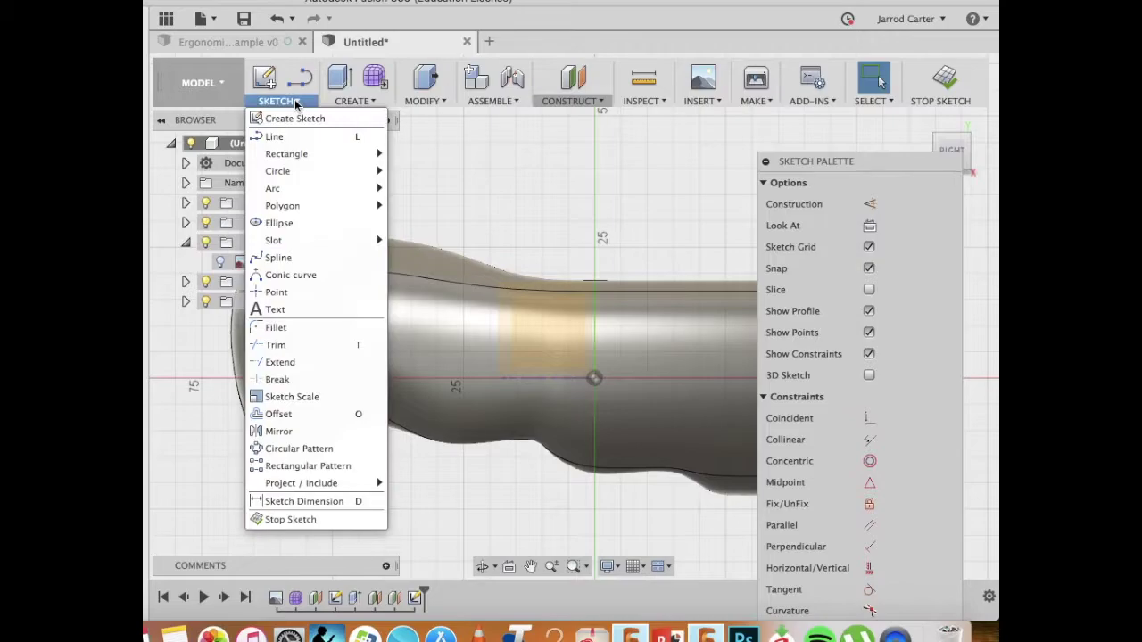
mouse_move(301, 172)
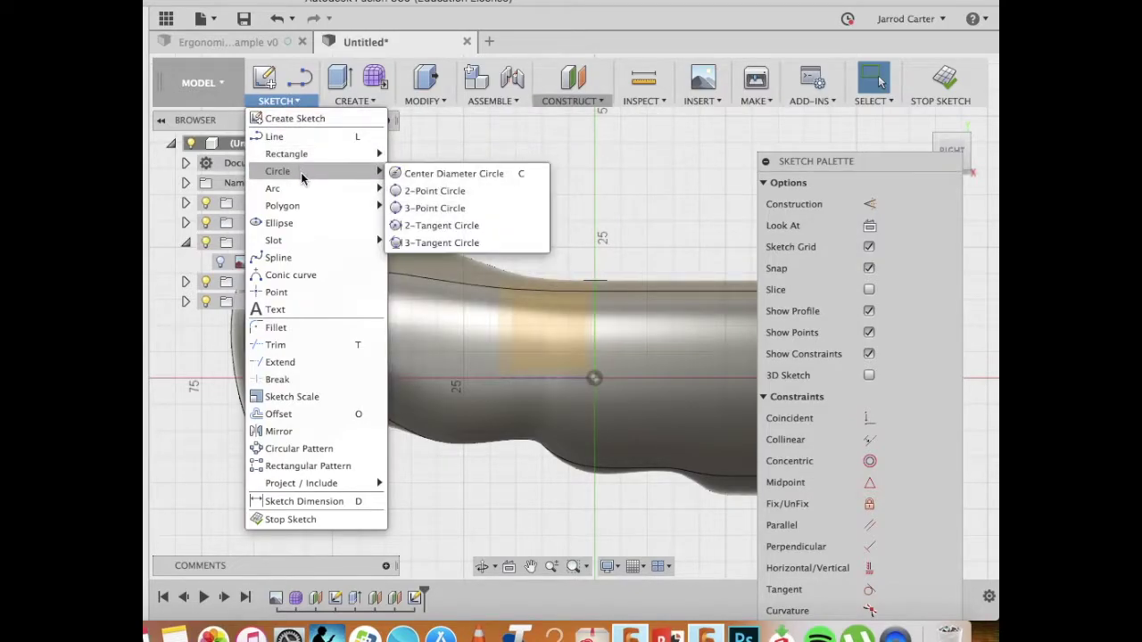
left_click(432, 176)
scroll(607, 331, "right", 10)
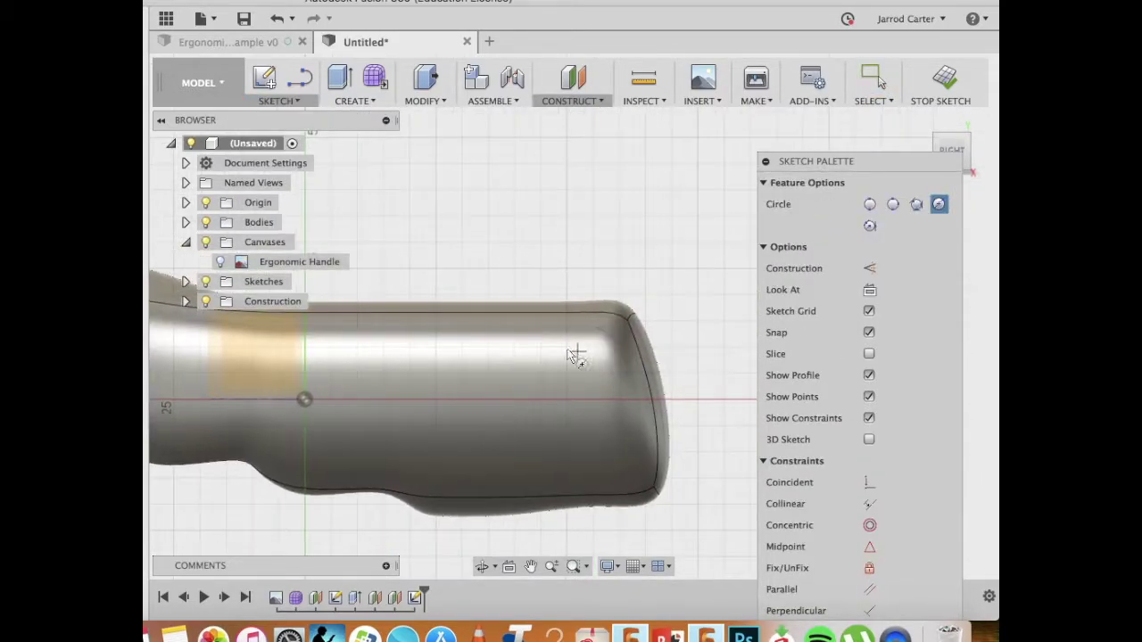
left_click(544, 360)
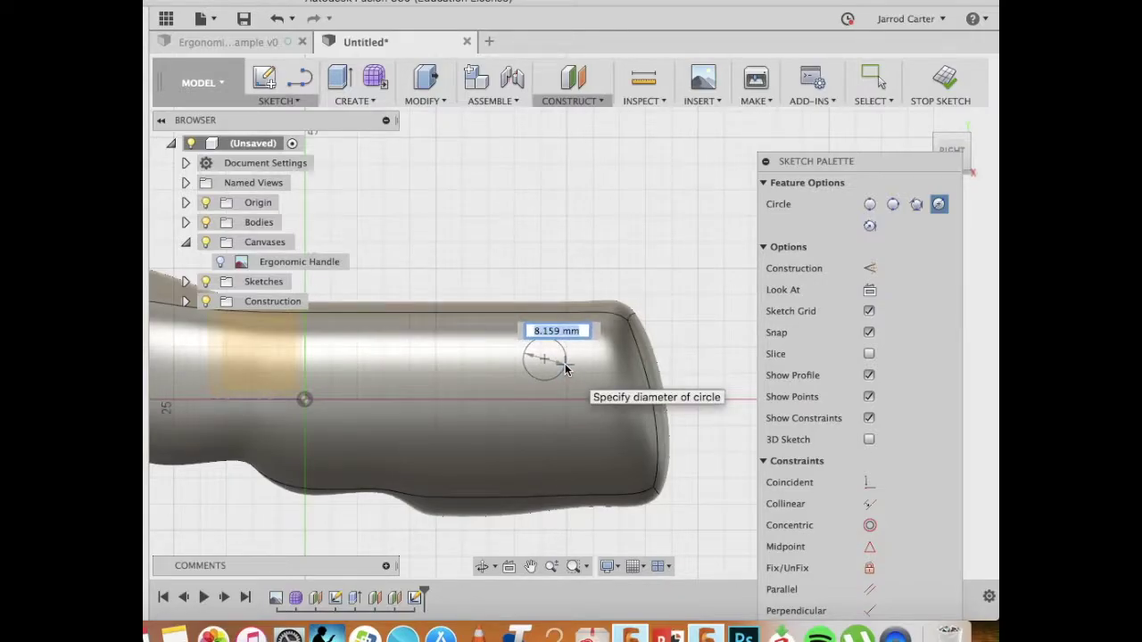
type("2")
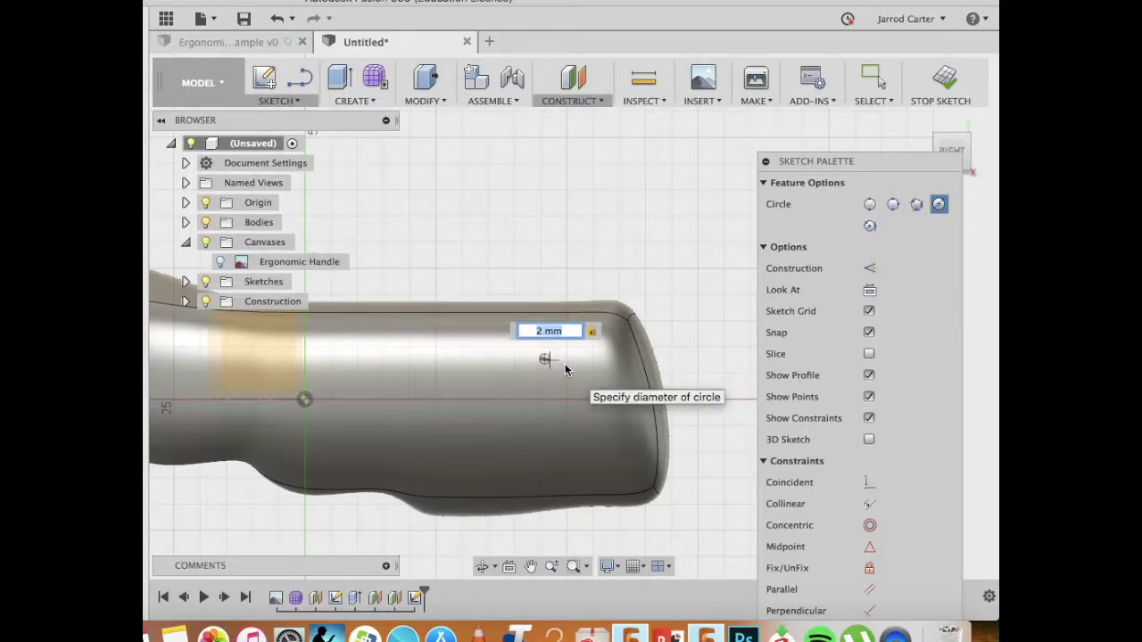
type("5")
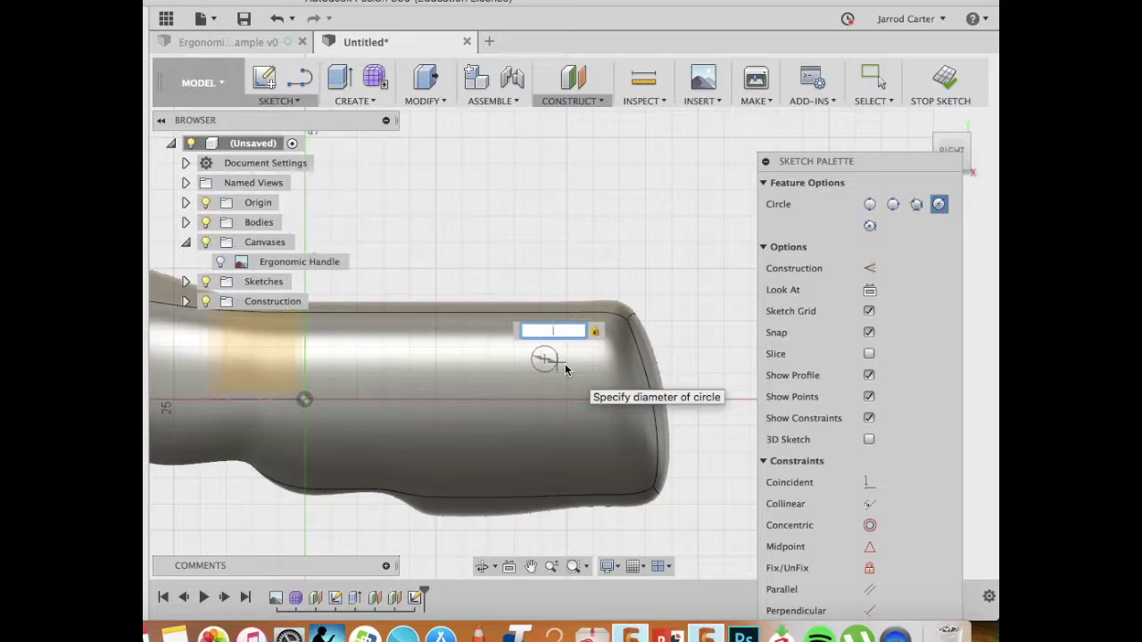
type("8")
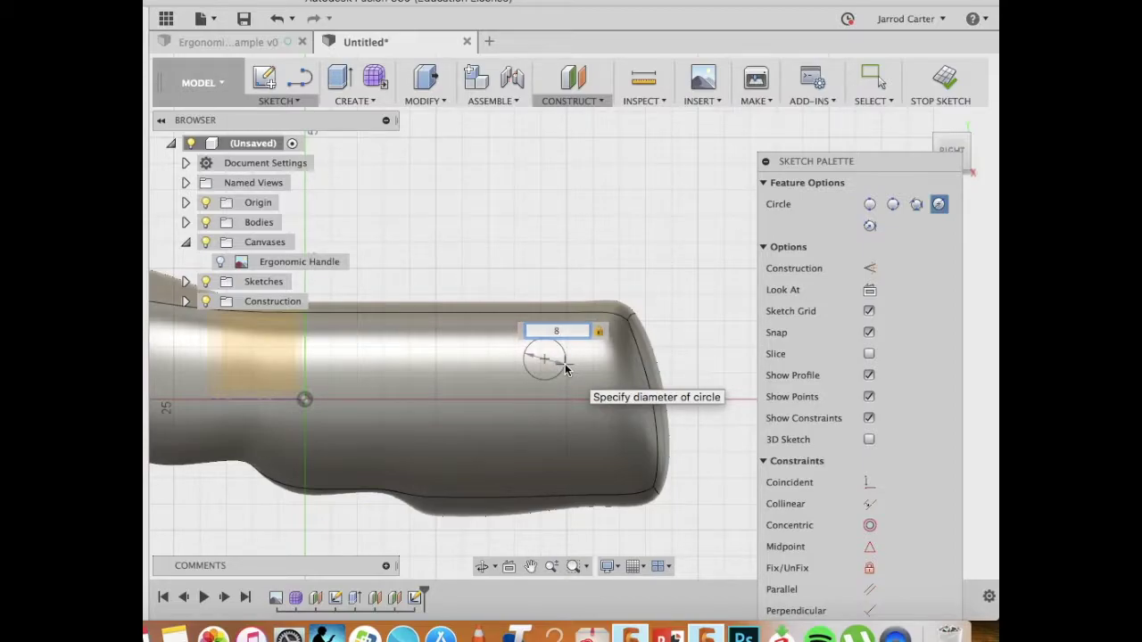
key("Return")
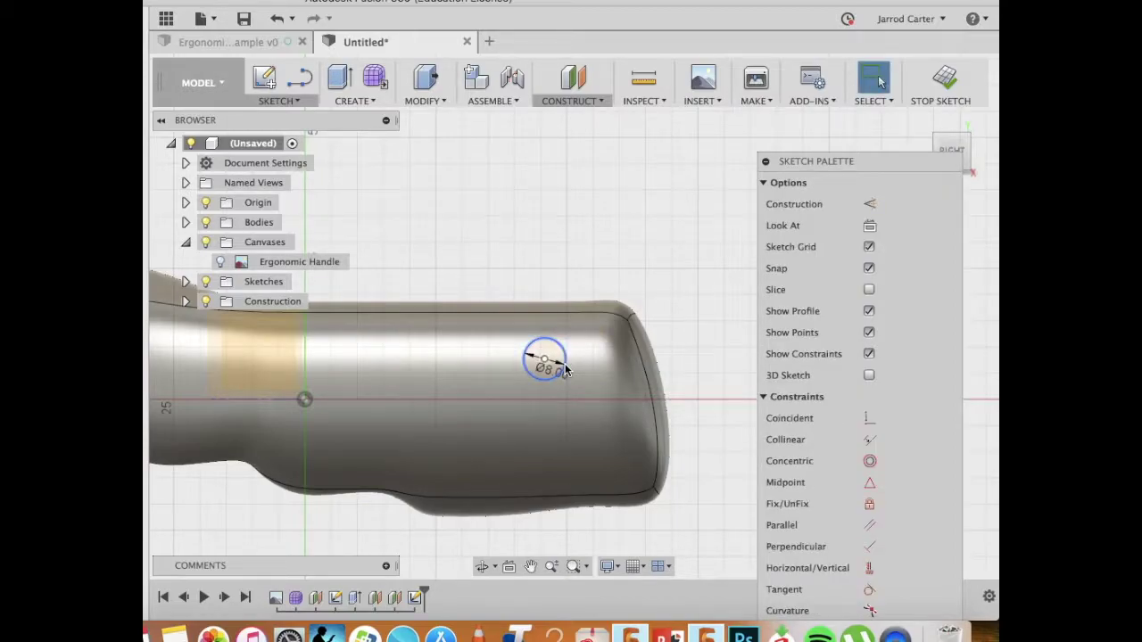
left_click(942, 81)
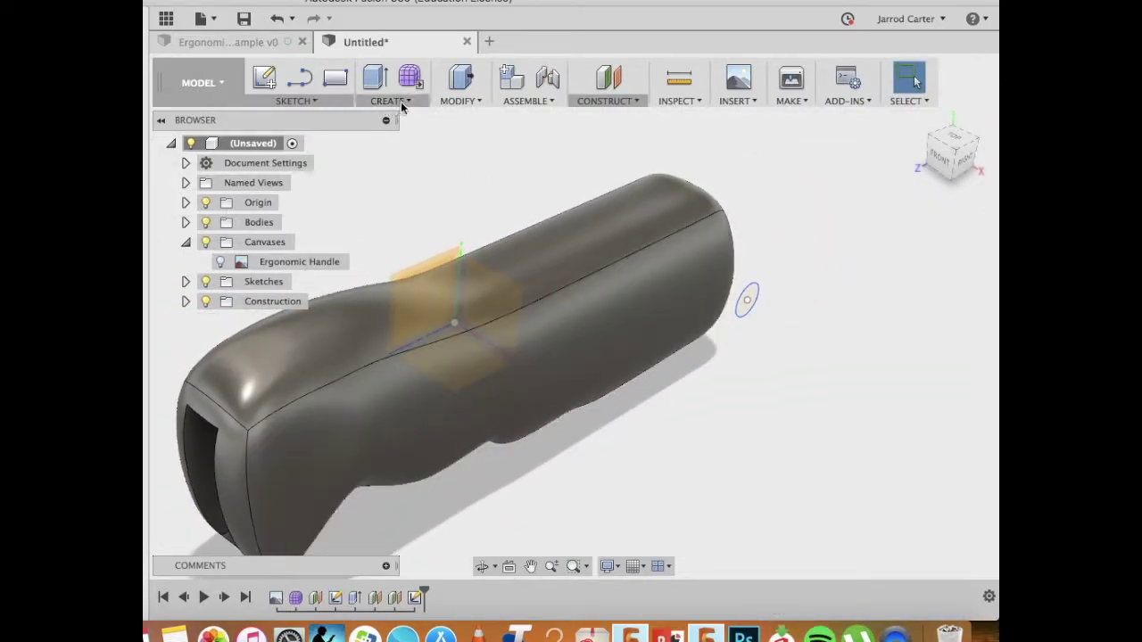
- Extrude the 8 mm circle as a cut with extent All through the narrow end
left_click(398, 103)
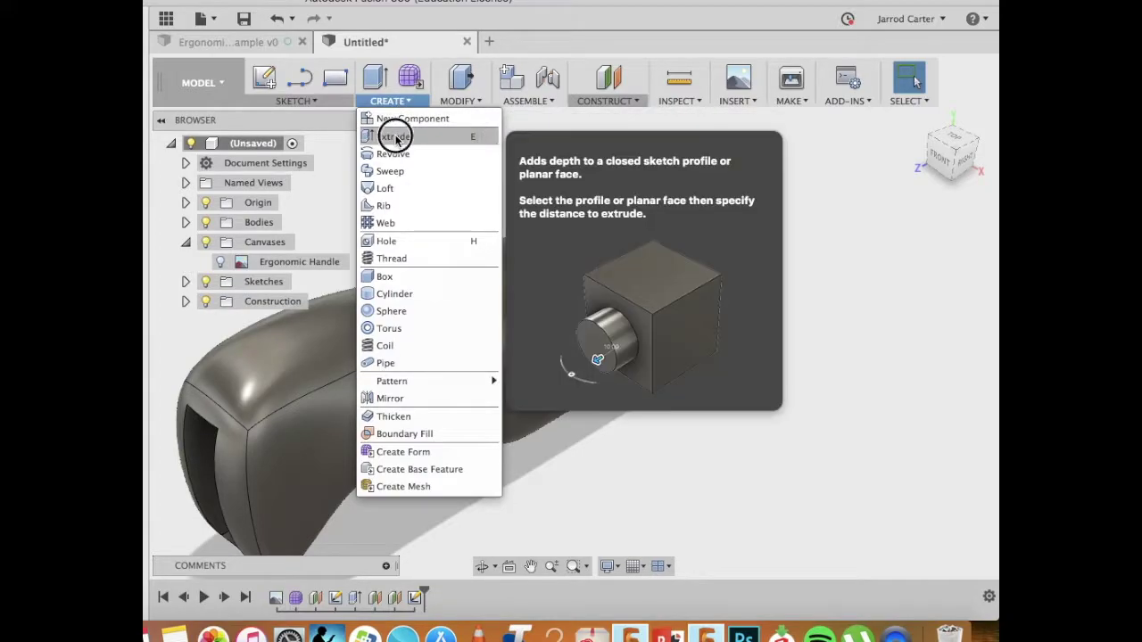
left_click(383, 142)
left_click(747, 303)
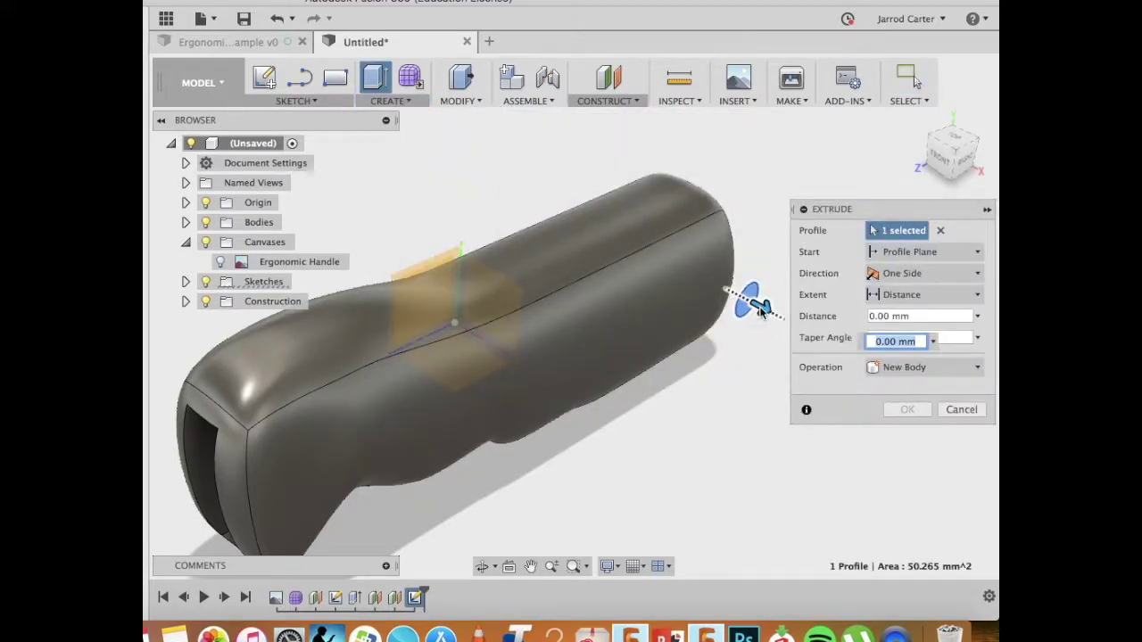
left_click_drag(760, 308, 513, 176)
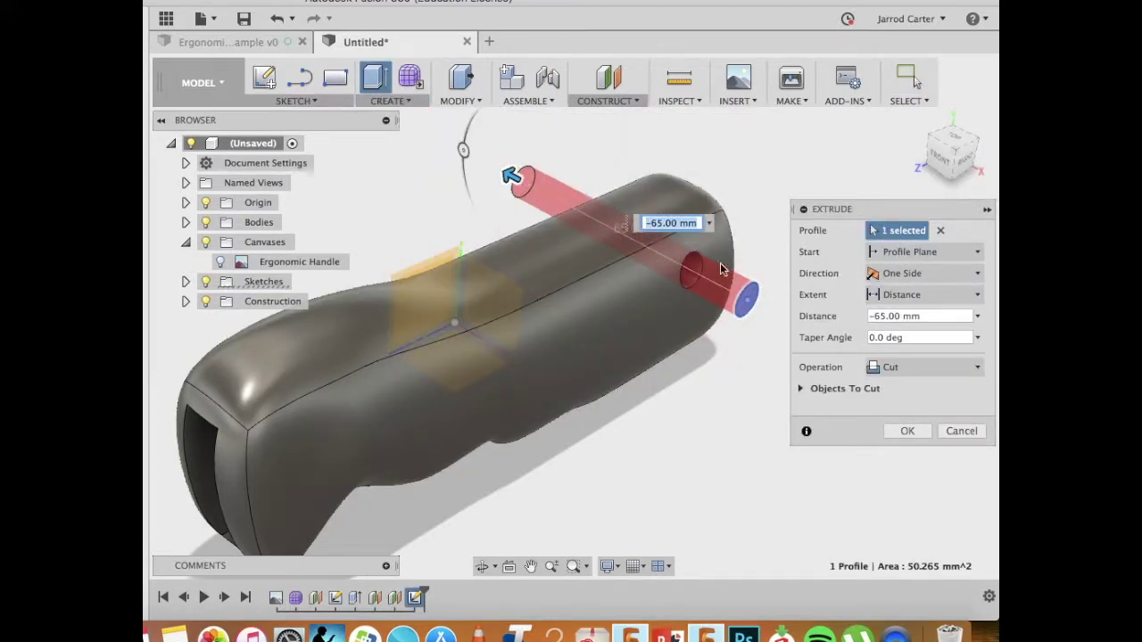
left_click(974, 295)
left_click(923, 349)
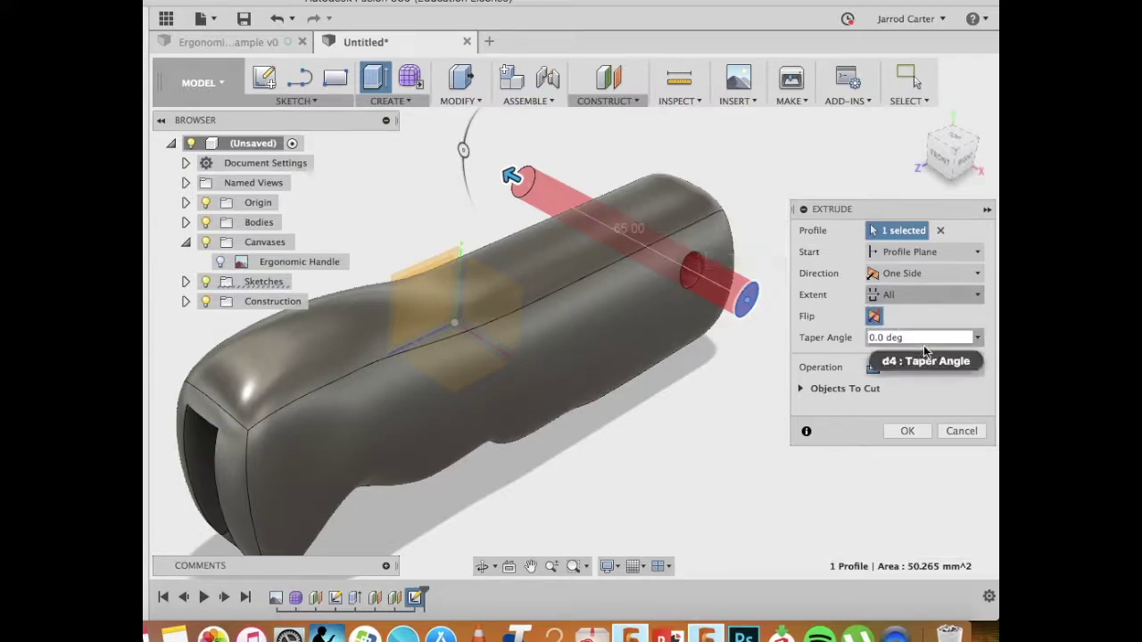
left_click(908, 431)
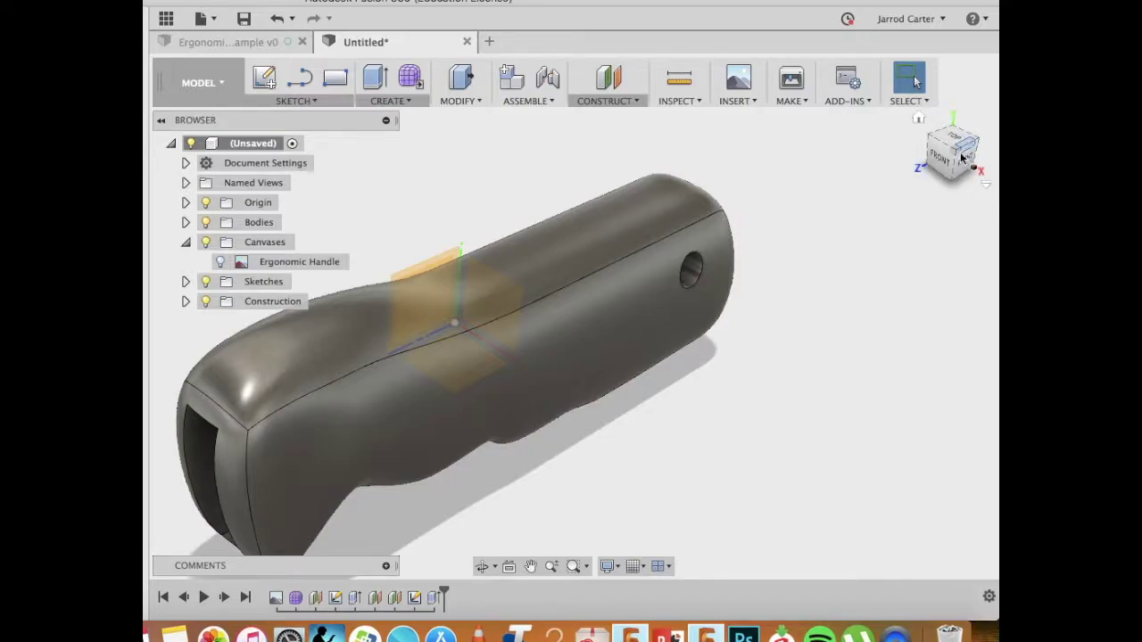
- Fillet the hole's rim with a 3 mm radius
left_click(443, 104)
left_click(468, 133)
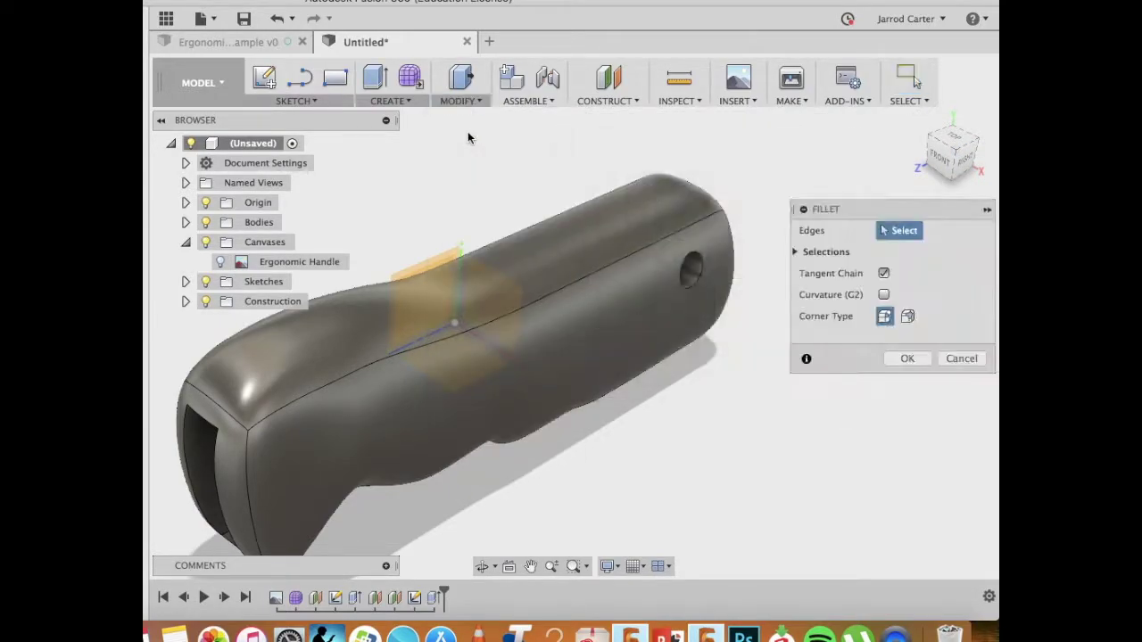
left_click(679, 278)
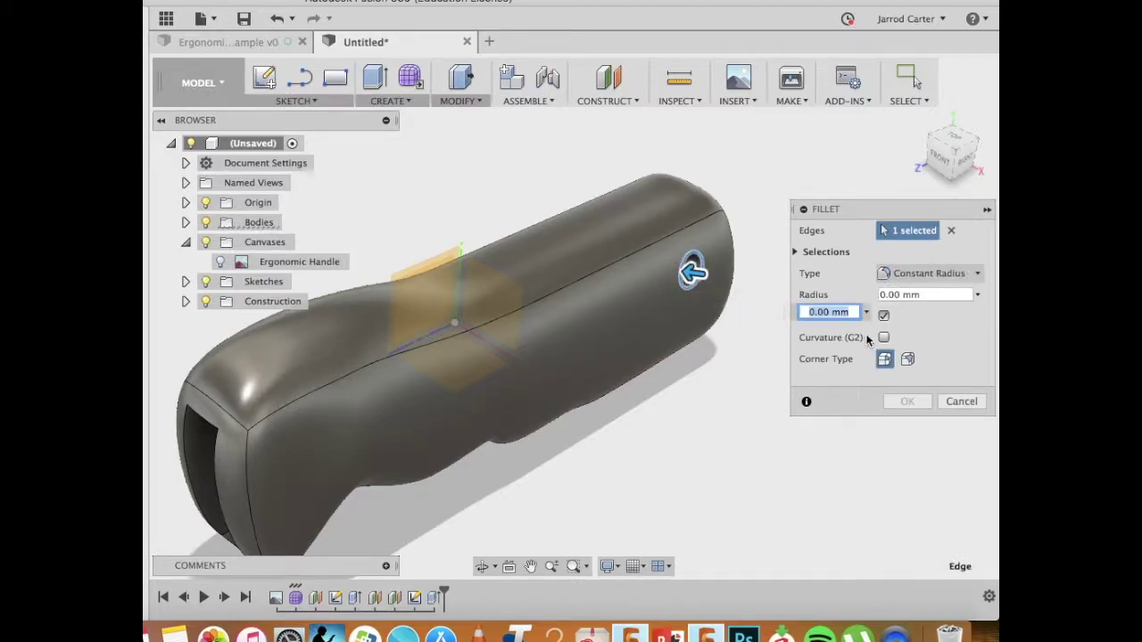
left_click(848, 296)
type("3")
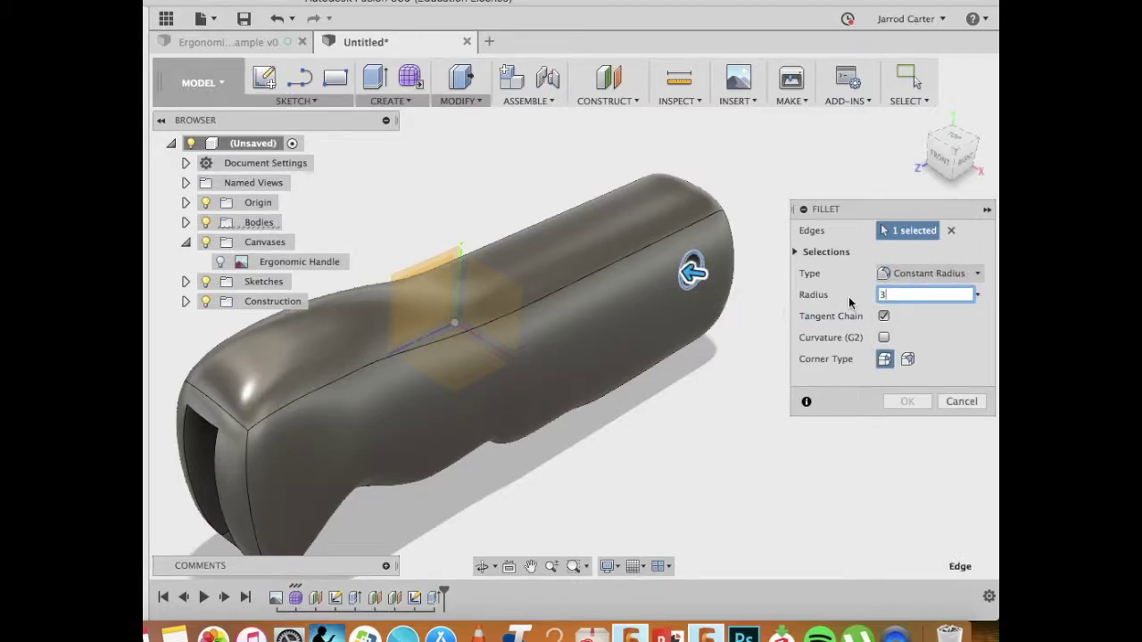
key("Return")
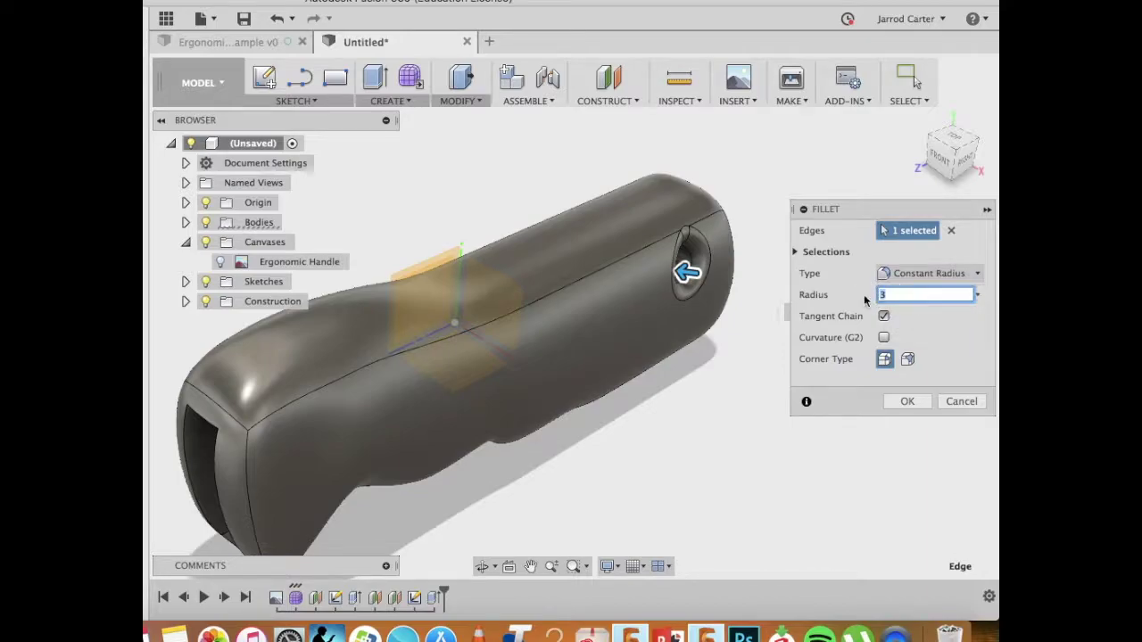
type("2.0")
key("Return")
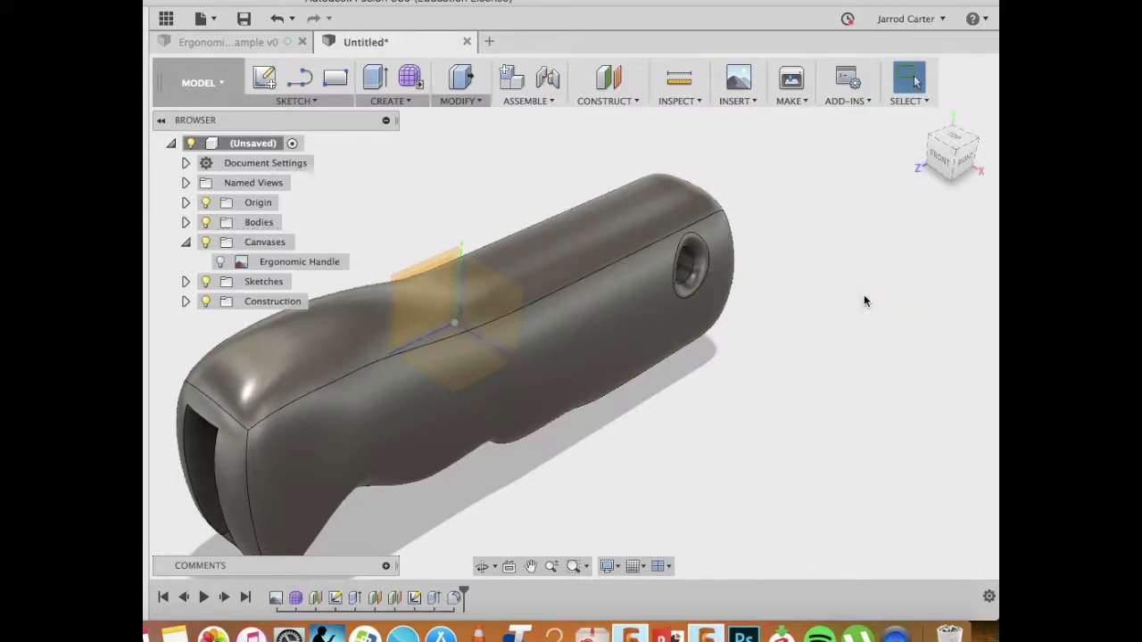
mouse_move(943, 159)
left_mouse_down()
mouse_move(913, 110)
mouse_move(890, 99)
mouse_move(907, 84)
mouse_move(898, 126)
mouse_move(937, 156)
left_mouse_up()
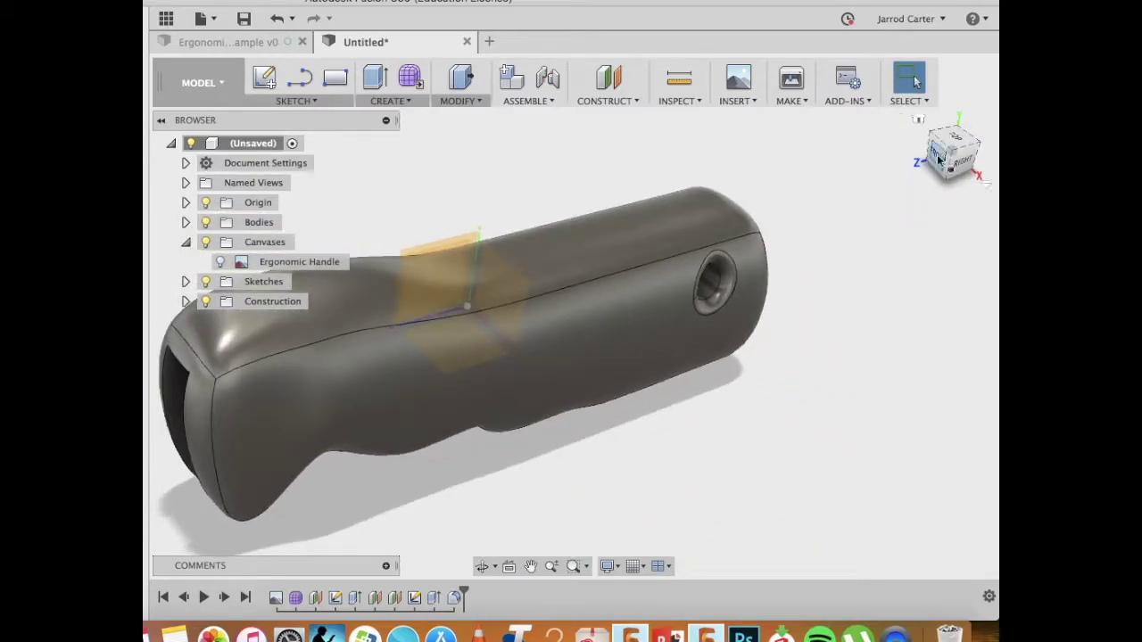
- Switch to the example handle design and show the Ergonomic Handle canvas
left_click(246, 45)
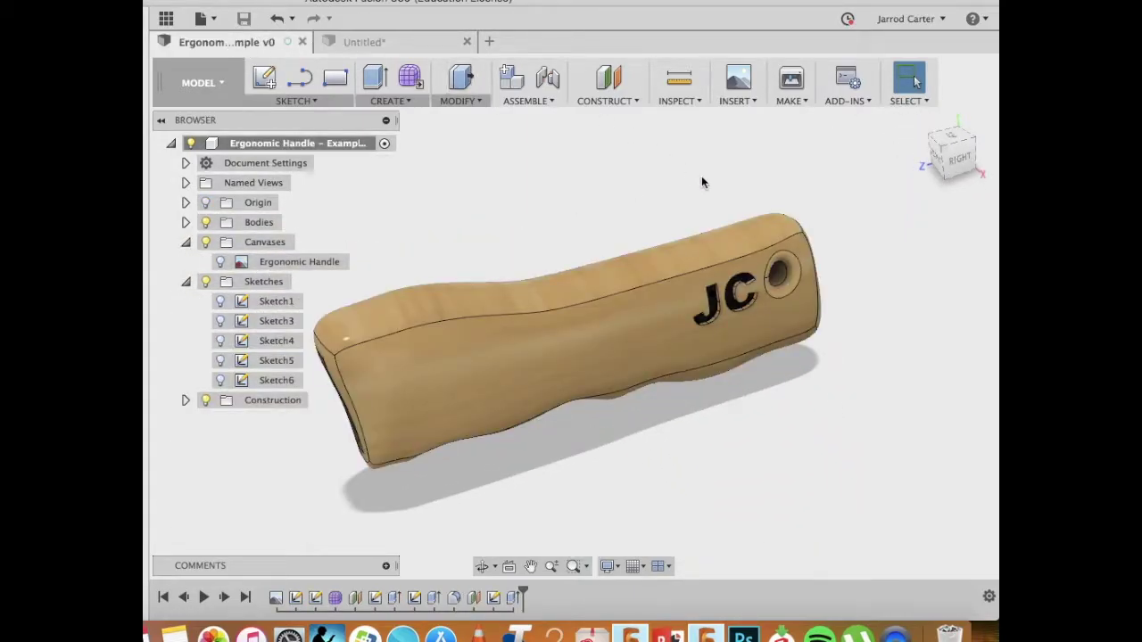
mouse_move(948, 154)
left_mouse_down()
mouse_move(948, 133)
mouse_move(913, 128)
mouse_move(951, 154)
left_mouse_up()
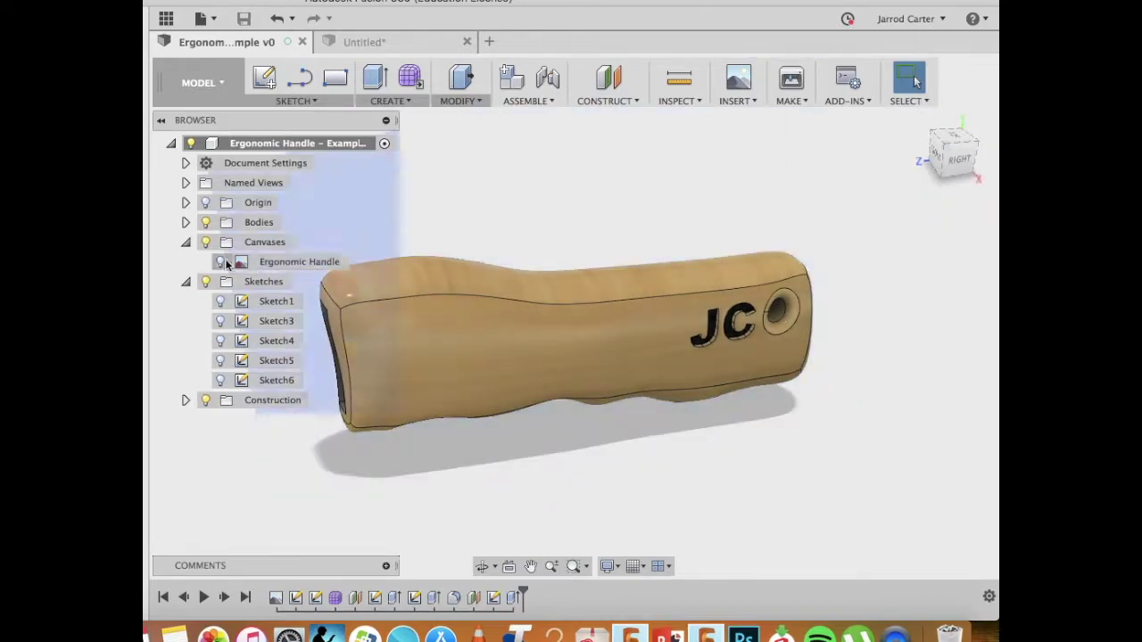
left_click(220, 262)
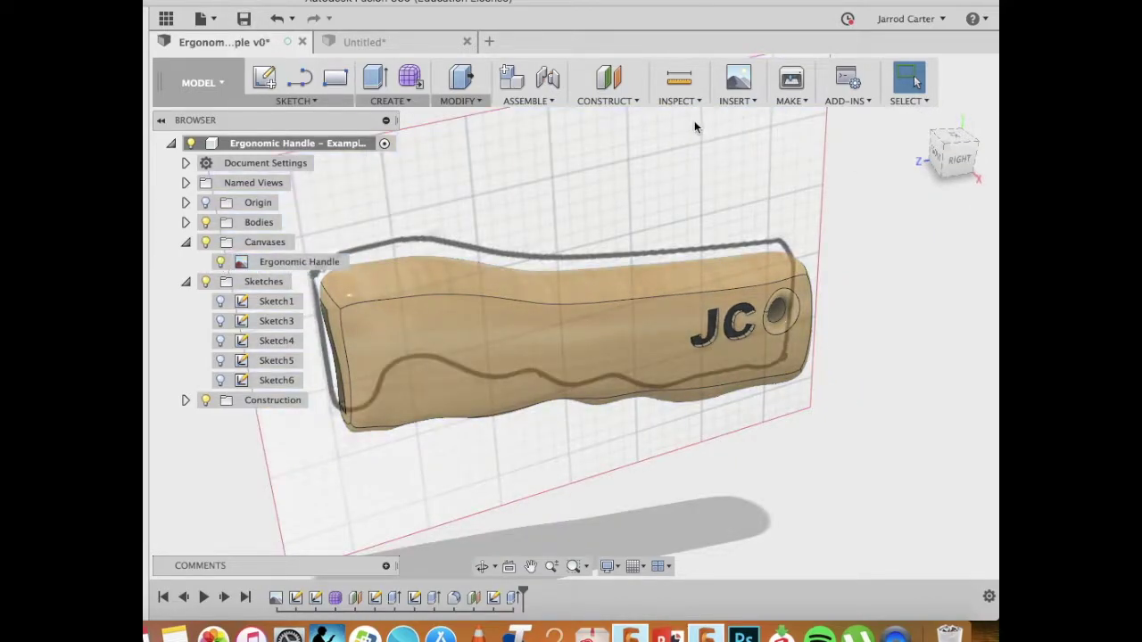
- Review the Insert menu, the canvas context options, and the Form feature's timeline menu
left_click(738, 98)
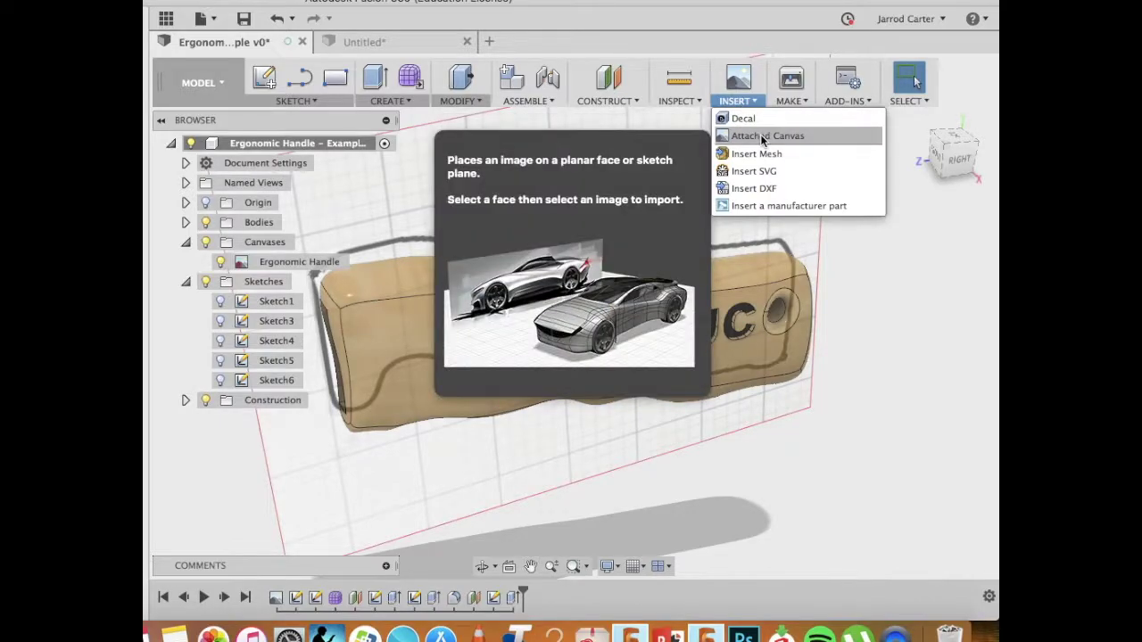
left_click(752, 103)
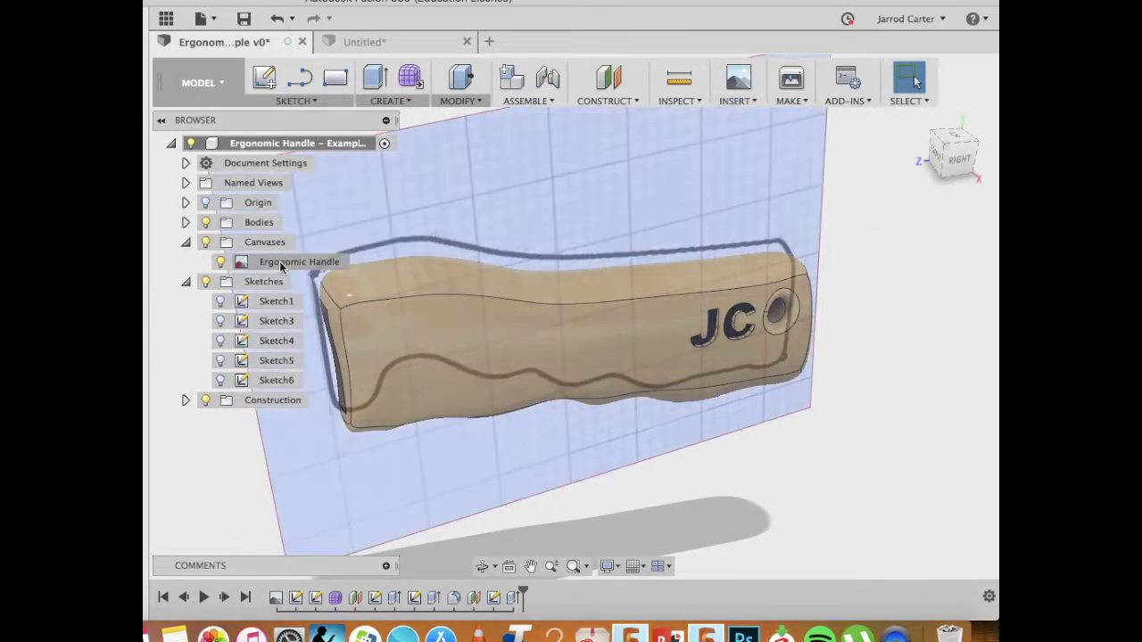
right_click(281, 264)
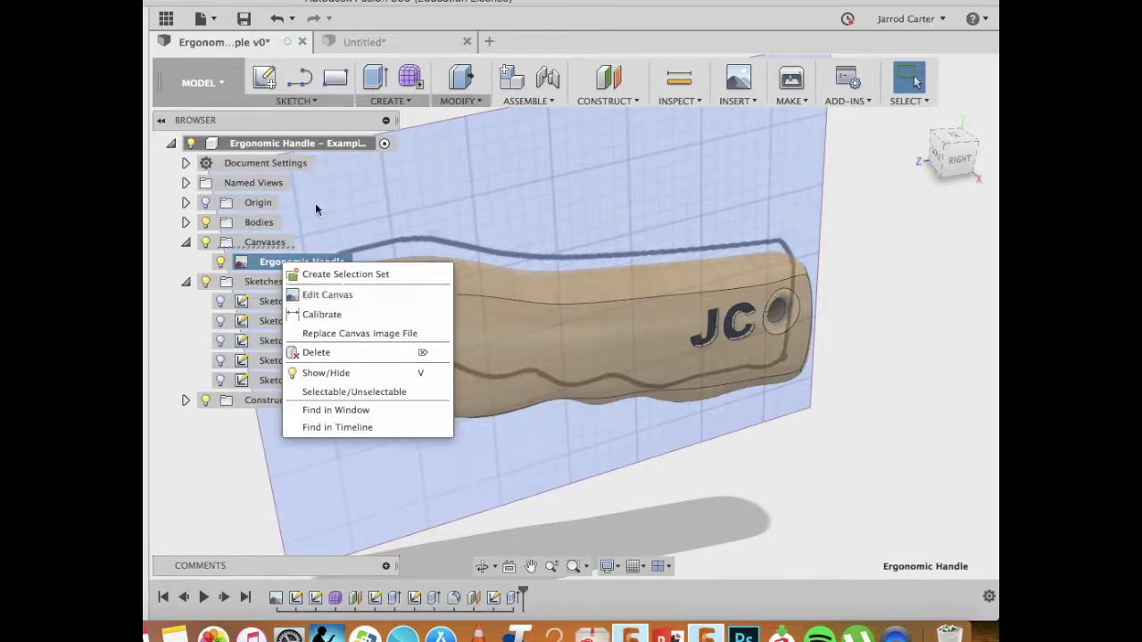
key("Escape")
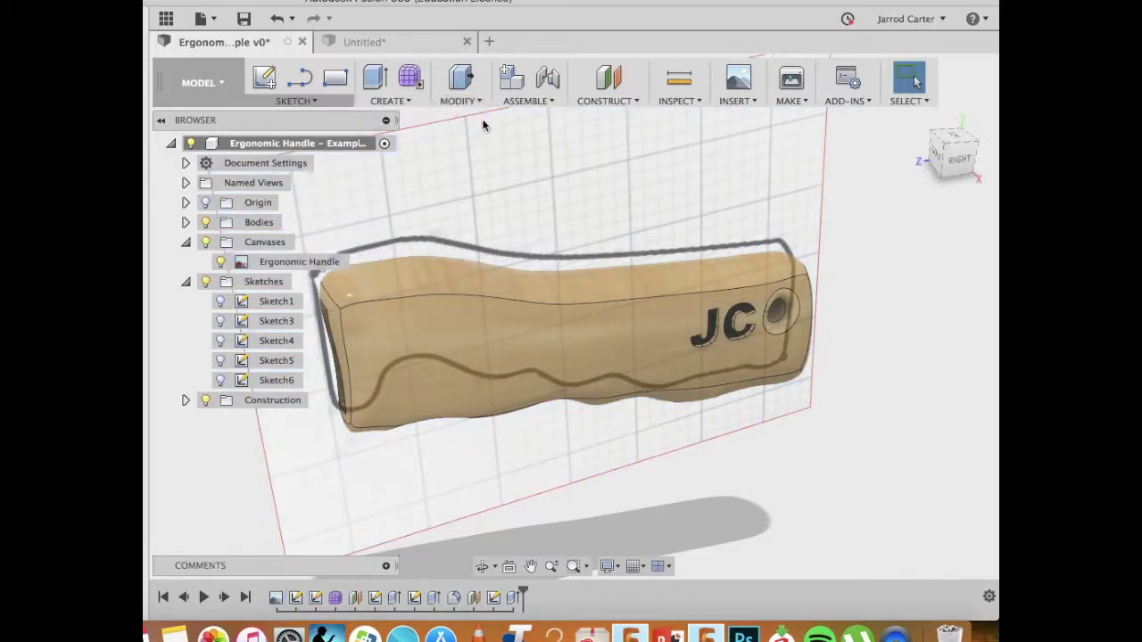
right_click(338, 600)
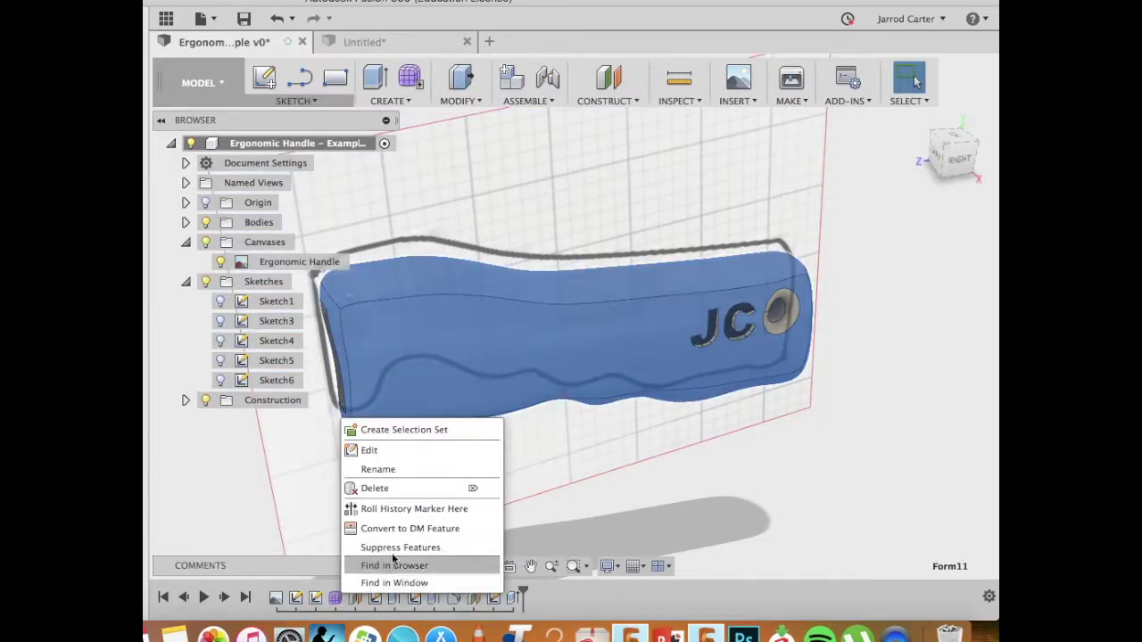
- Enter form editing on the example handle's sculpted Form feature
left_click(406, 449)
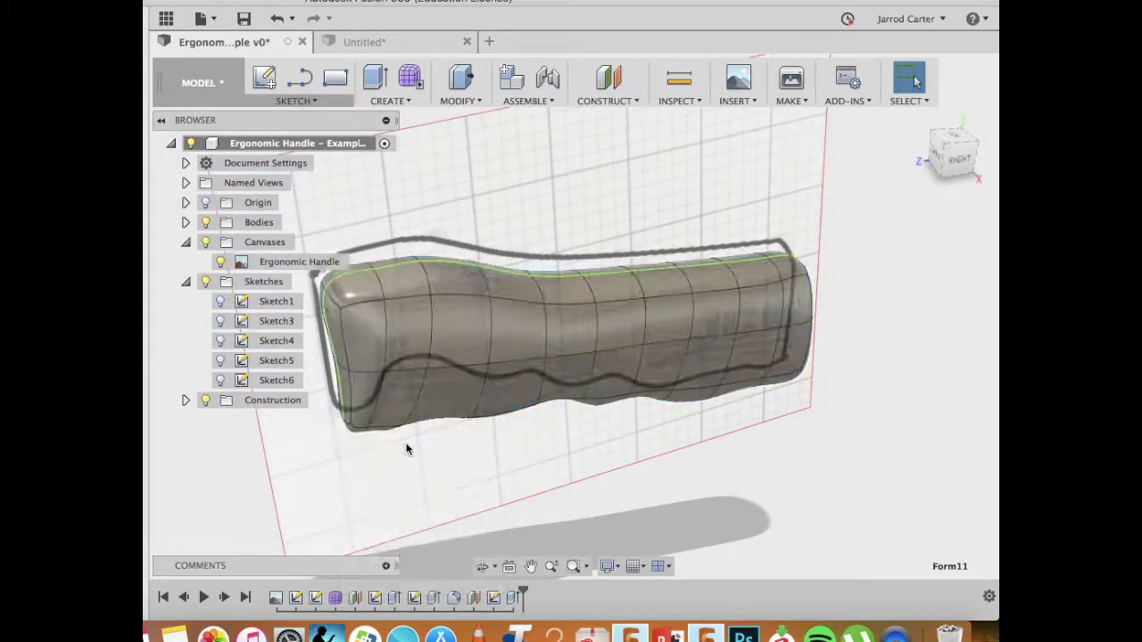
left_click(510, 352)
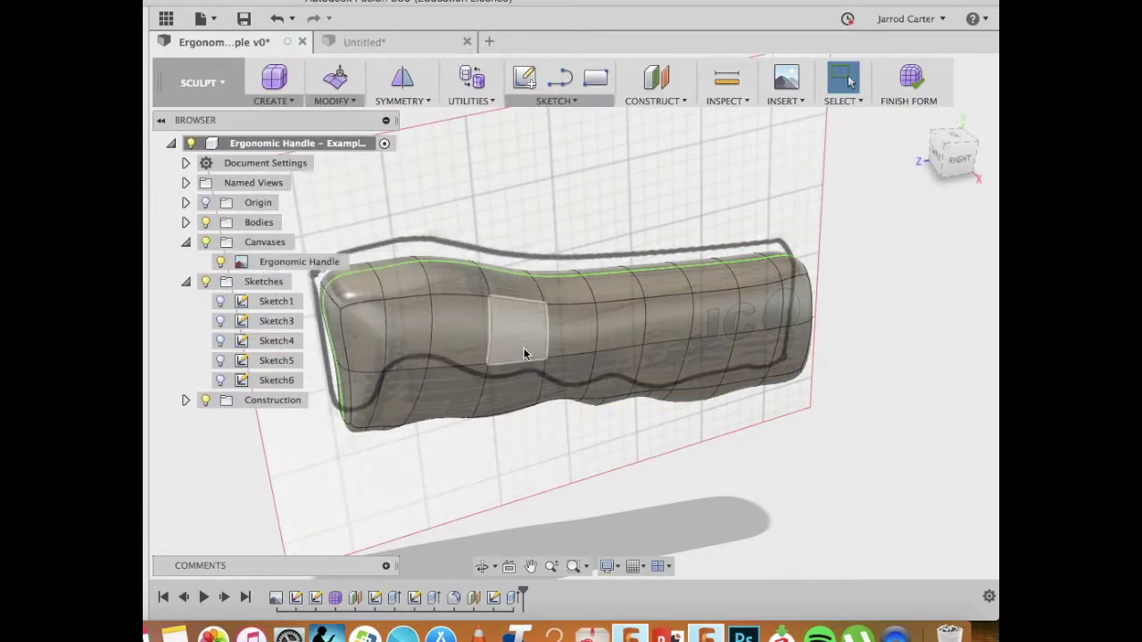
left_click(291, 101)
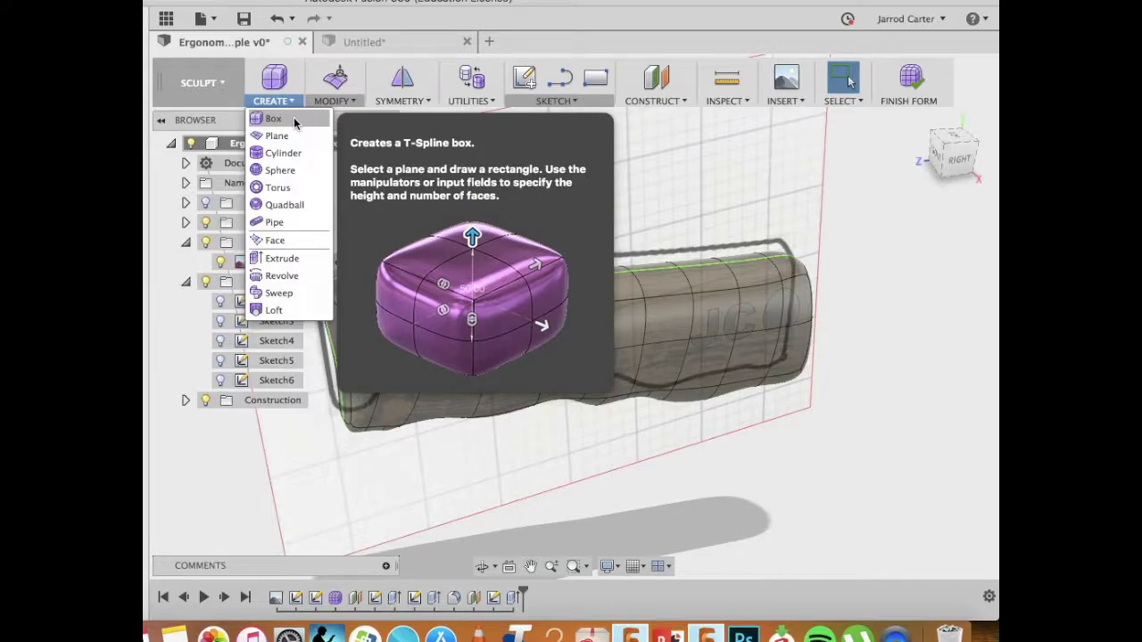
left_click(286, 104)
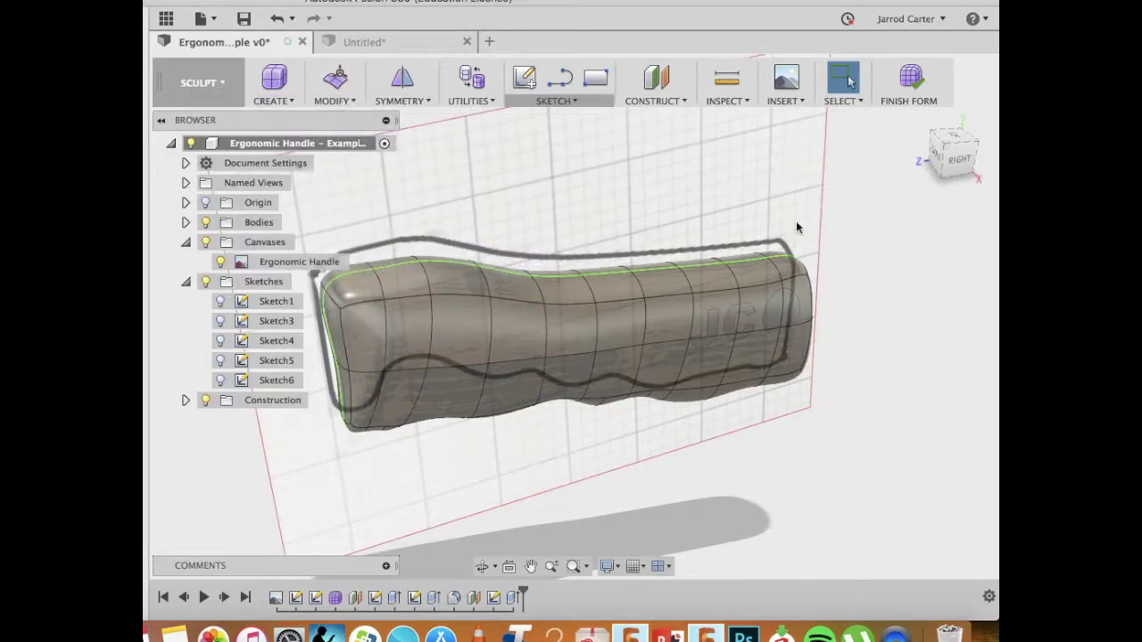
mouse_move(951, 148)
left_mouse_down()
mouse_move(923, 120)
mouse_move(910, 145)
left_mouse_up()
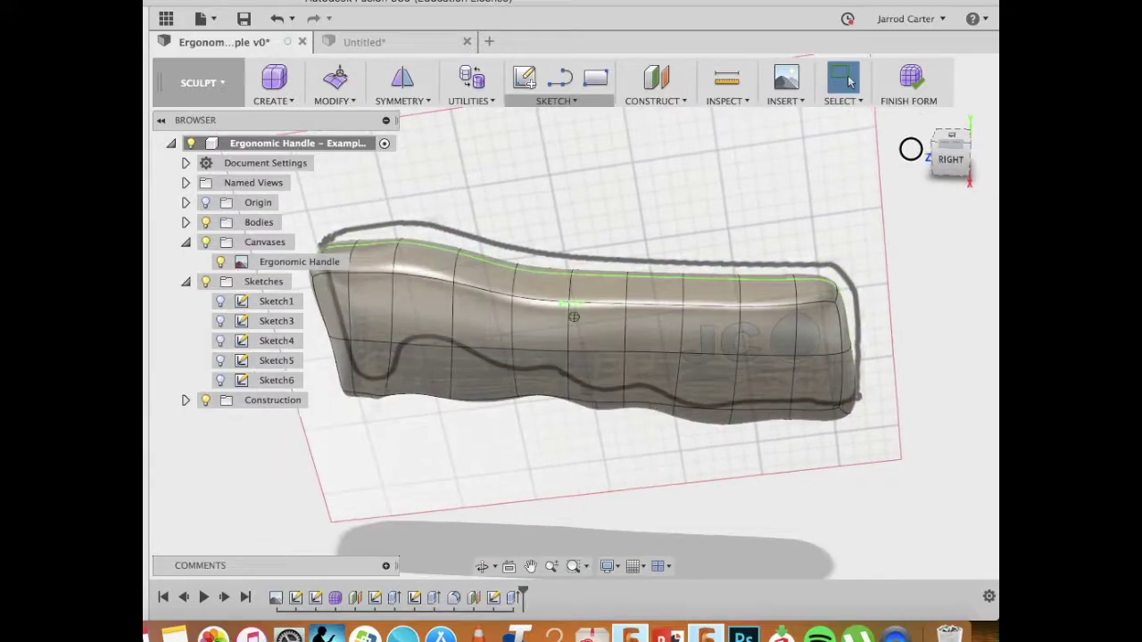
- Move one grip face 5 mm and finish the form back to a solid body
right_click(484, 337)
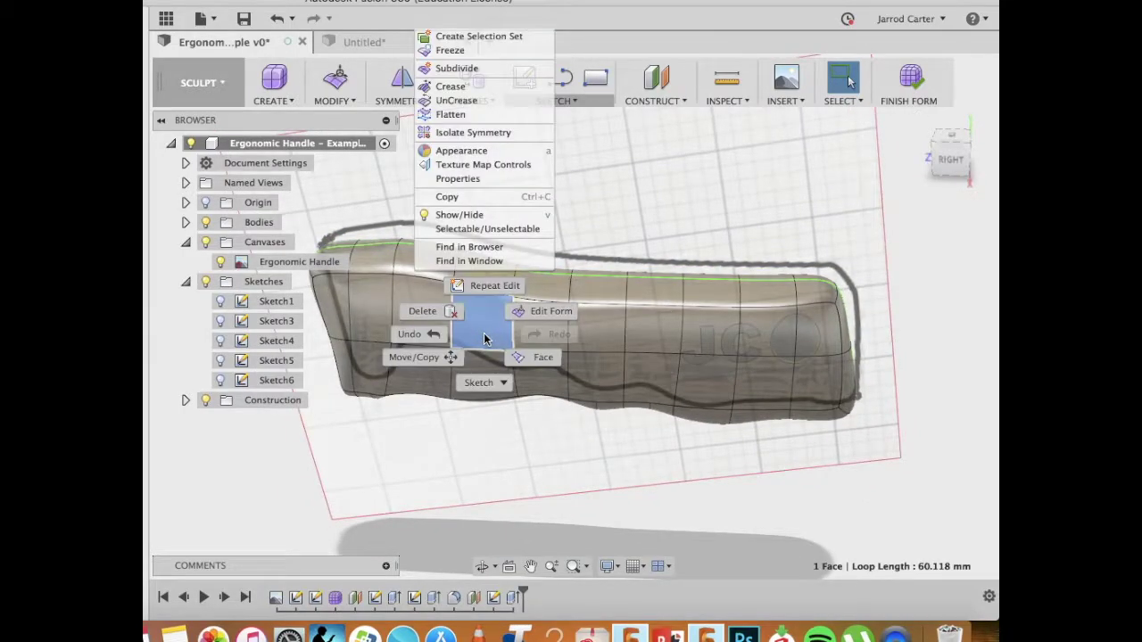
left_click(535, 314)
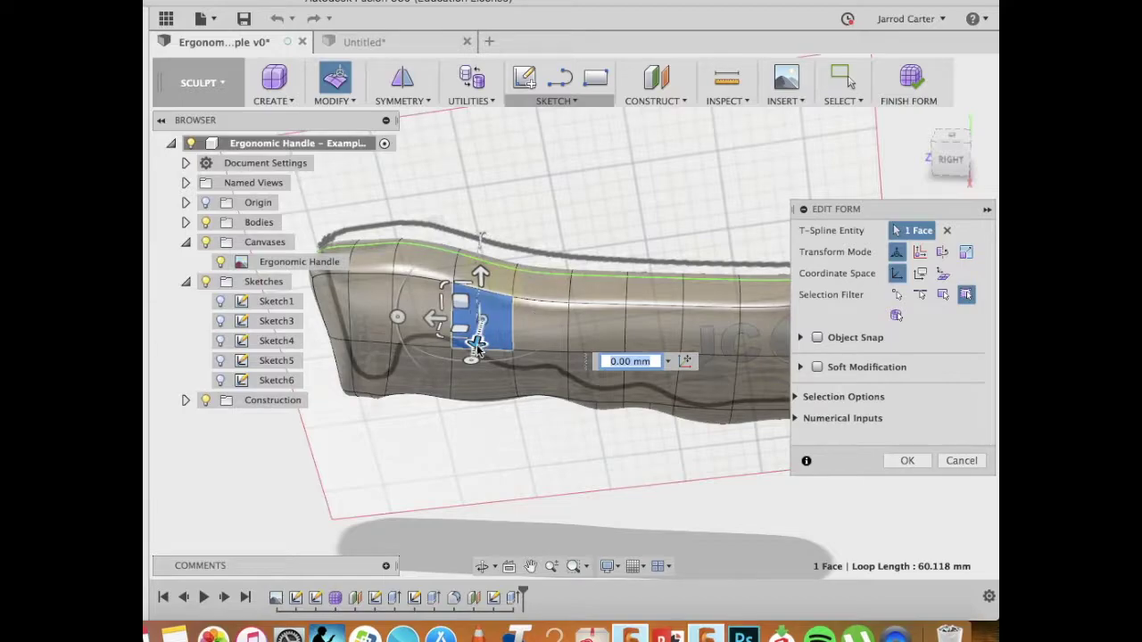
left_click_drag(478, 349, 470, 353)
type("5")
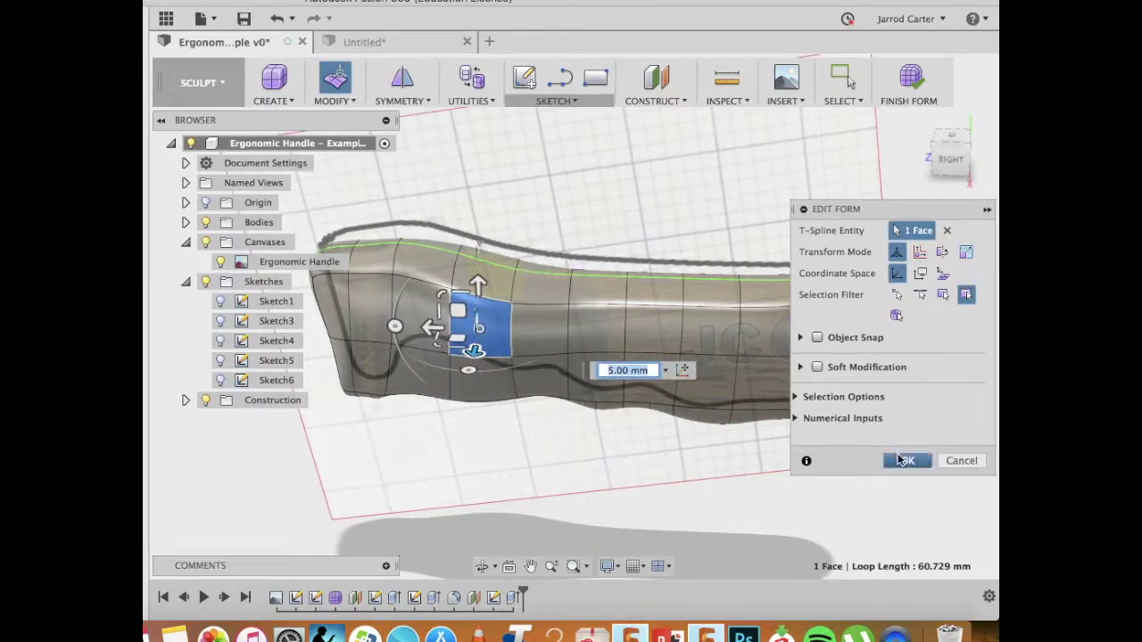
left_click(903, 461)
right_click(964, 272)
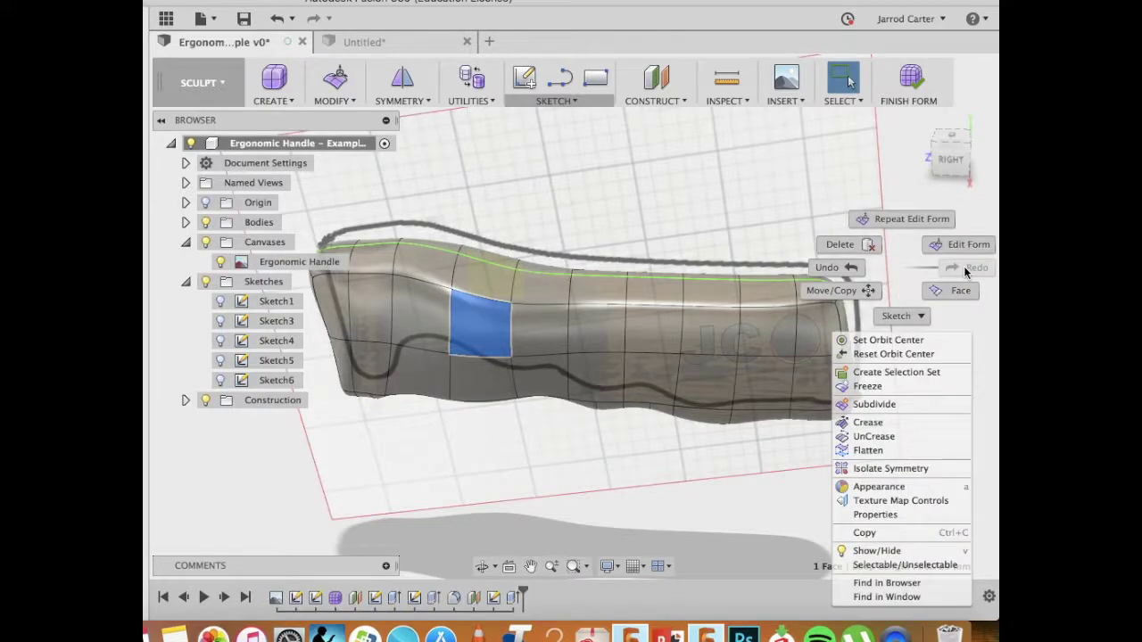
left_click(887, 143)
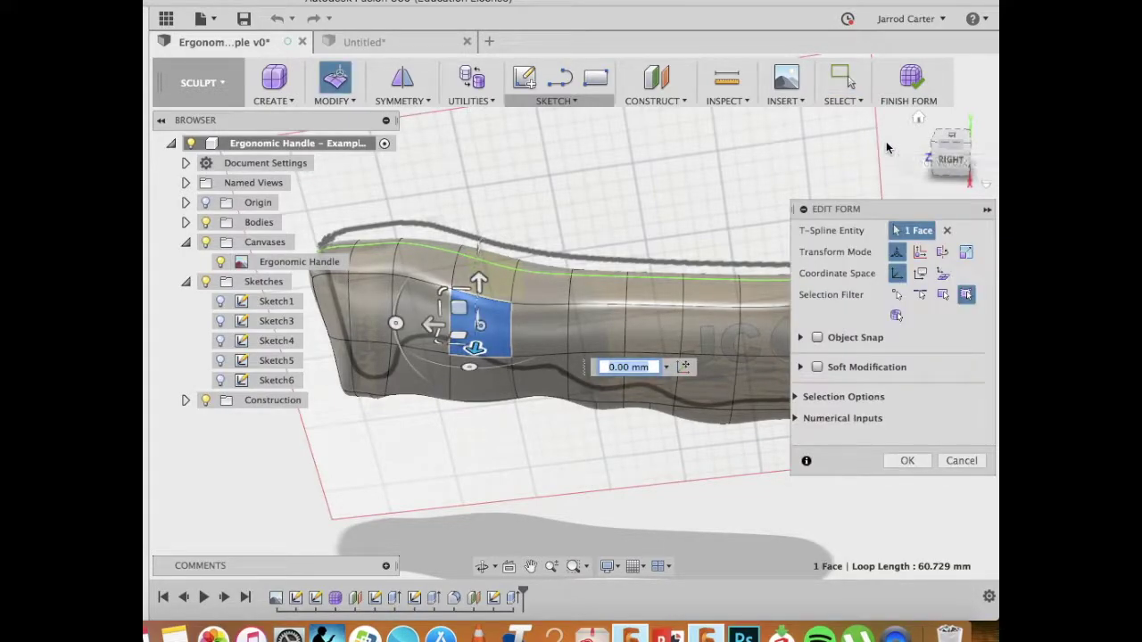
key("Escape")
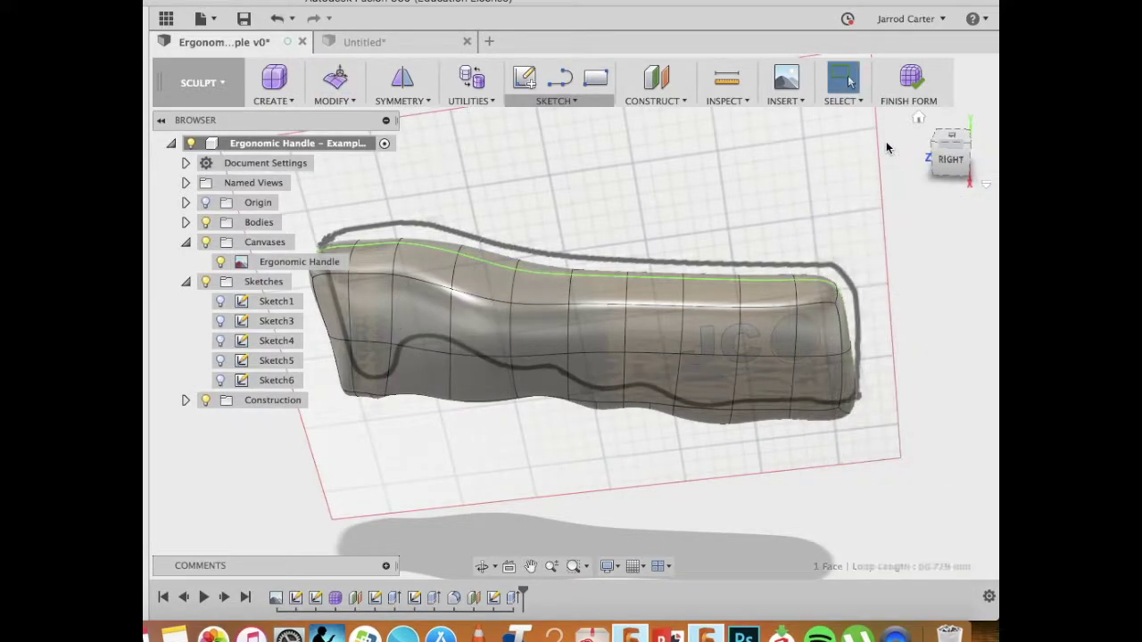
left_click(917, 88)
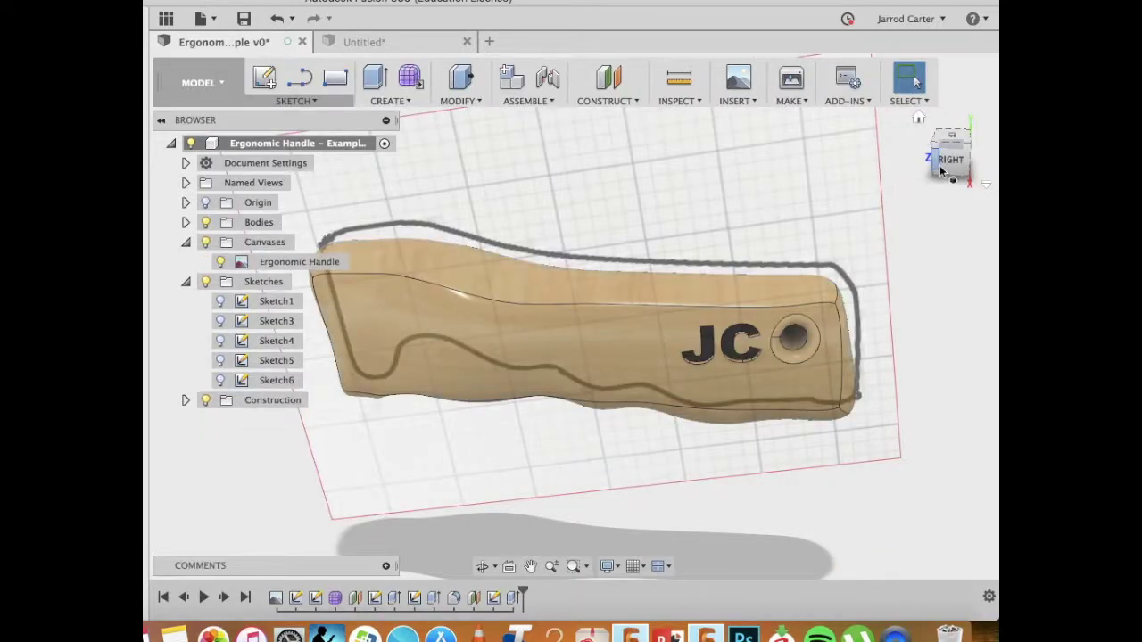
middle_click_drag(939, 149, 865, 196, "shift")
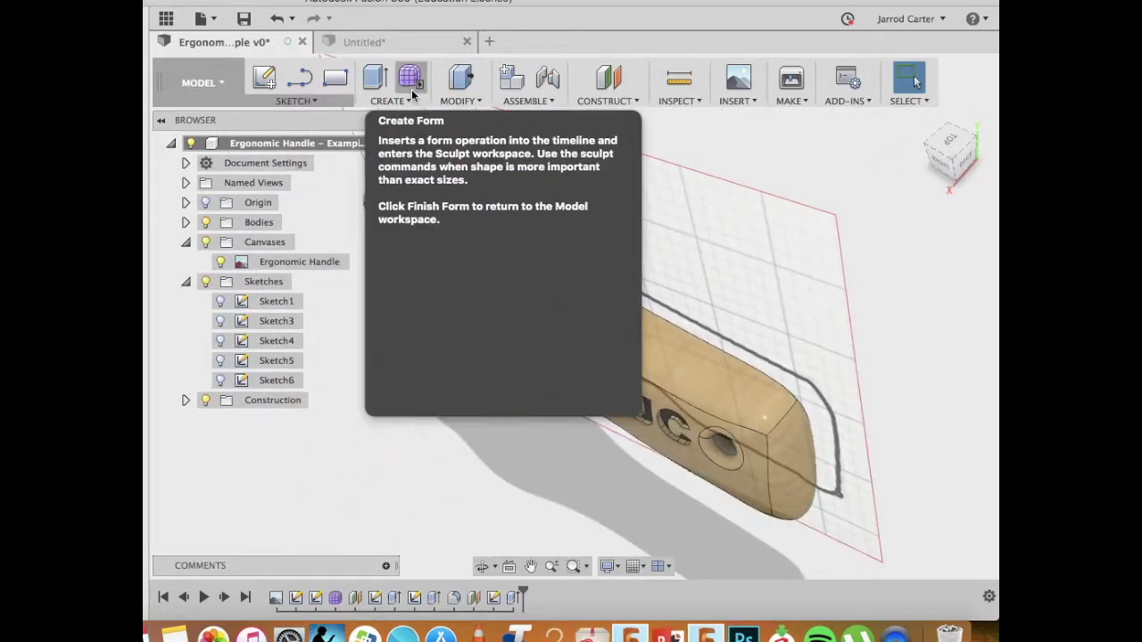
right_click(336, 599)
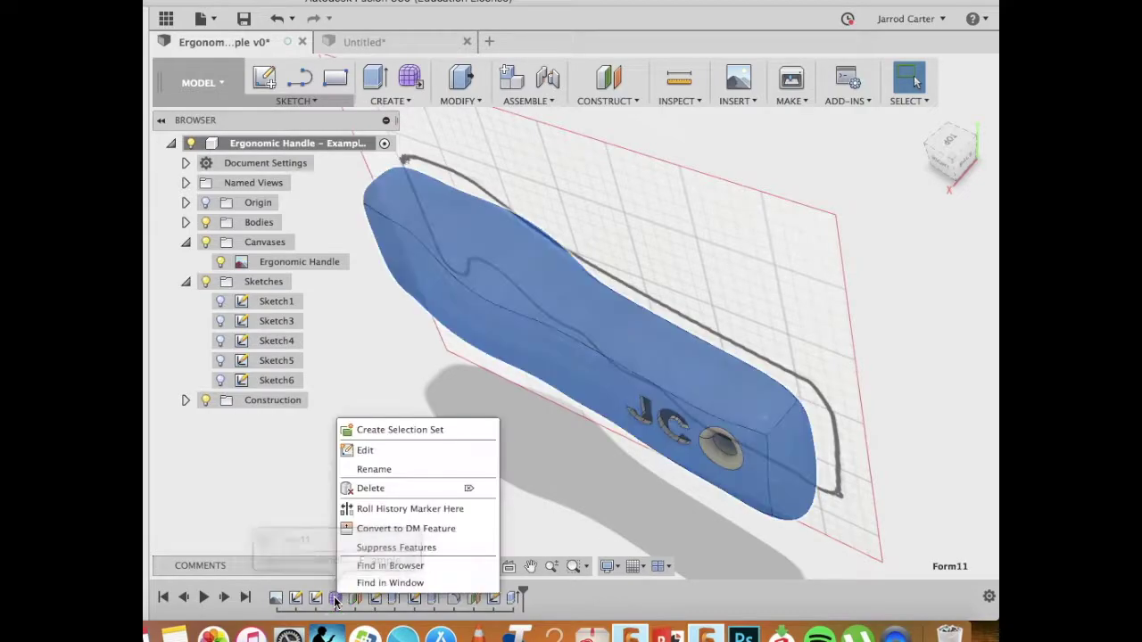
left_click(409, 449)
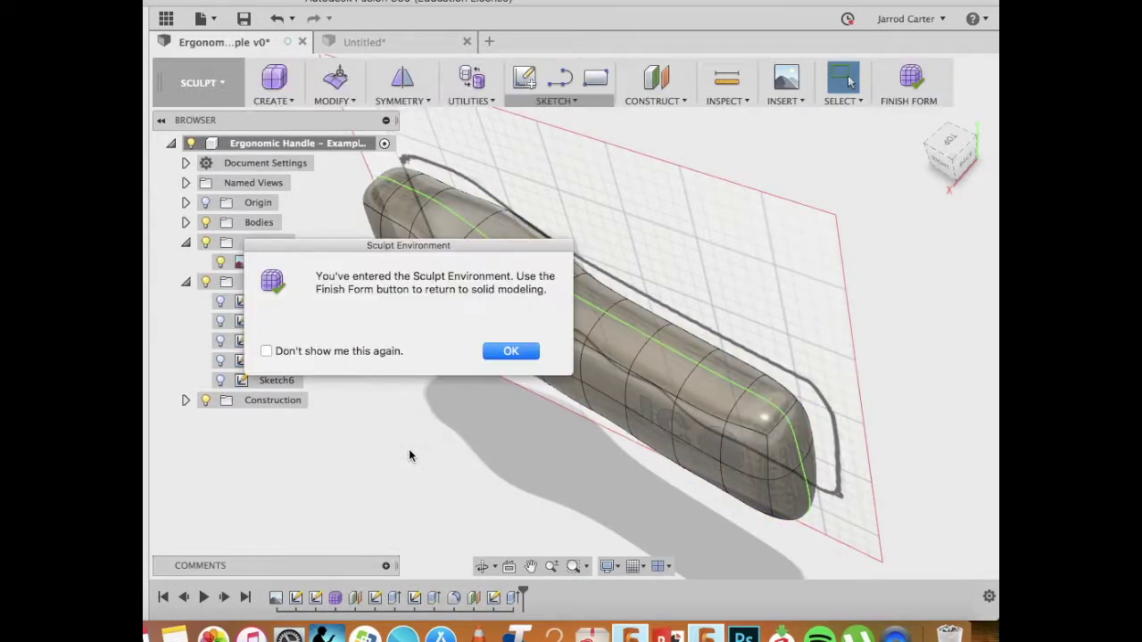
left_click(514, 350)
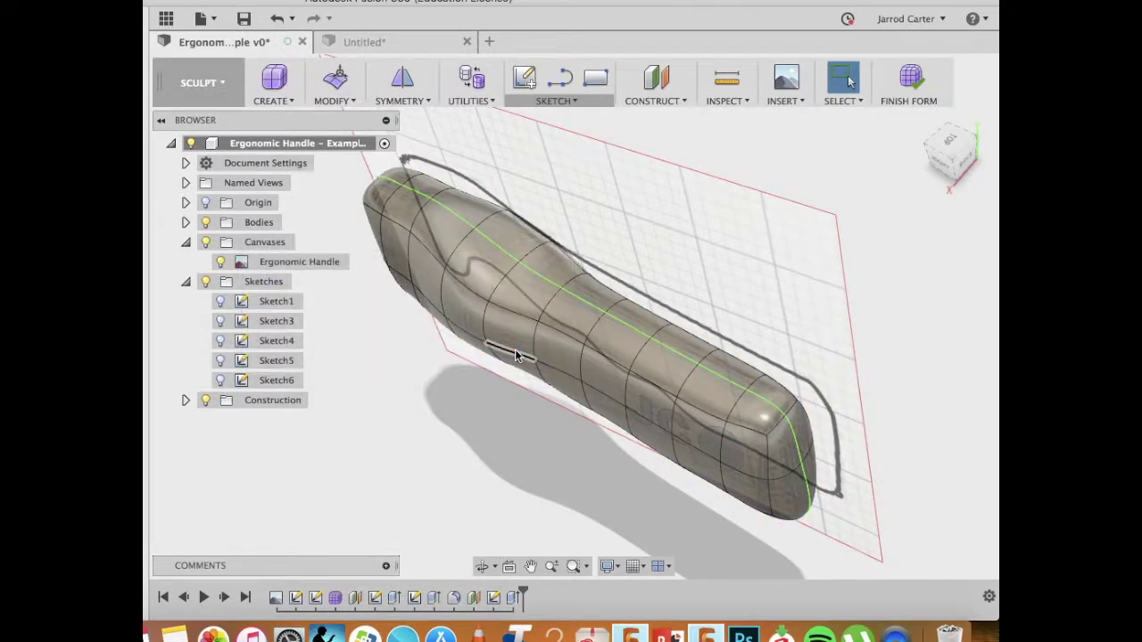
left_click(353, 42)
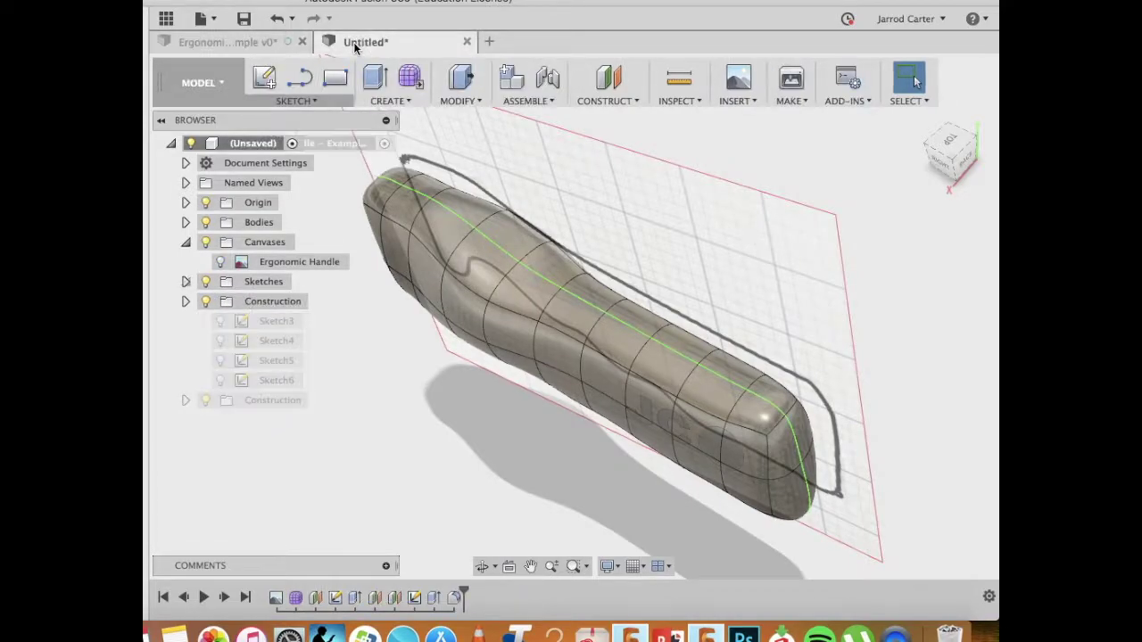
left_click(254, 43)
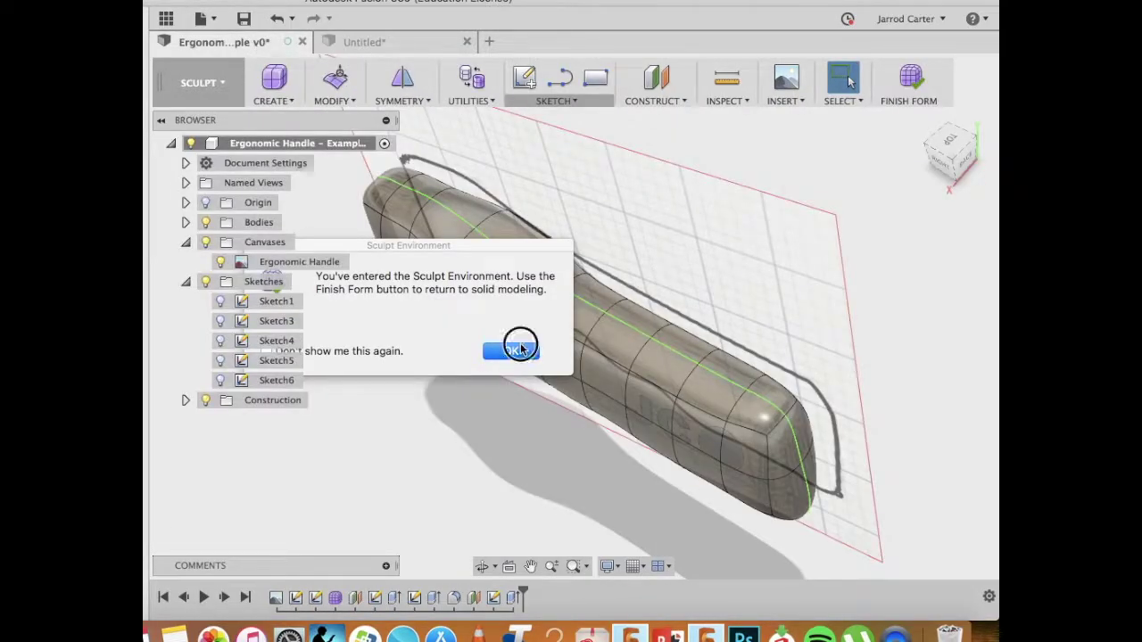
left_click(511, 350)
left_click(912, 81)
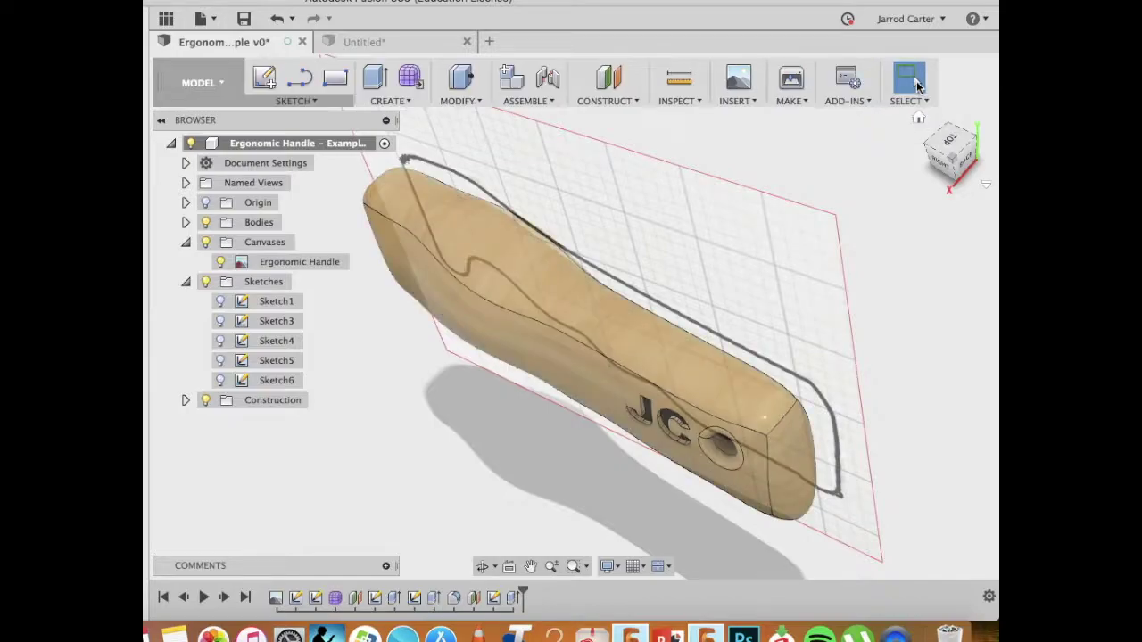